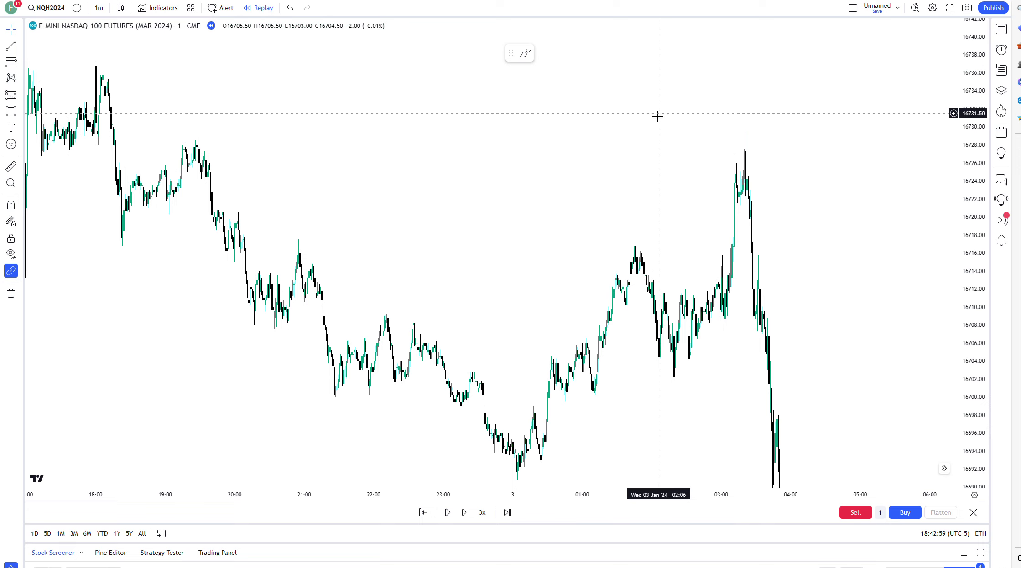
- Add a text note reading 'Asian liquidity strategy' near the top of the chart
{"action": "left_click_drag", "start_coordinate": [504, 140], "coordinate": [533, 128]}
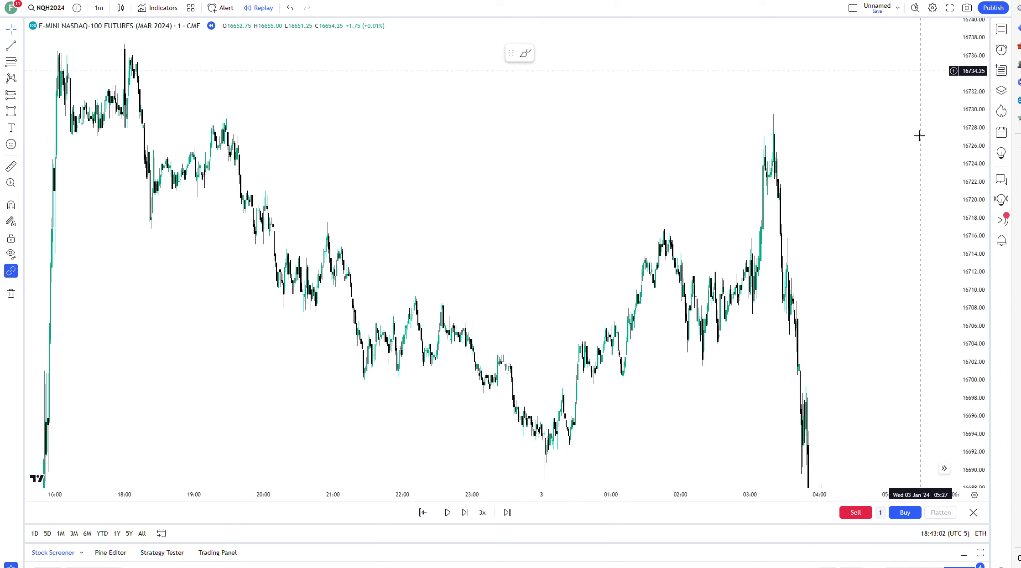
{"action": "left_click_drag", "start_coordinate": [911, 139], "coordinate": [875, 146]}
{"action": "left_click", "coordinate": [11, 129]}
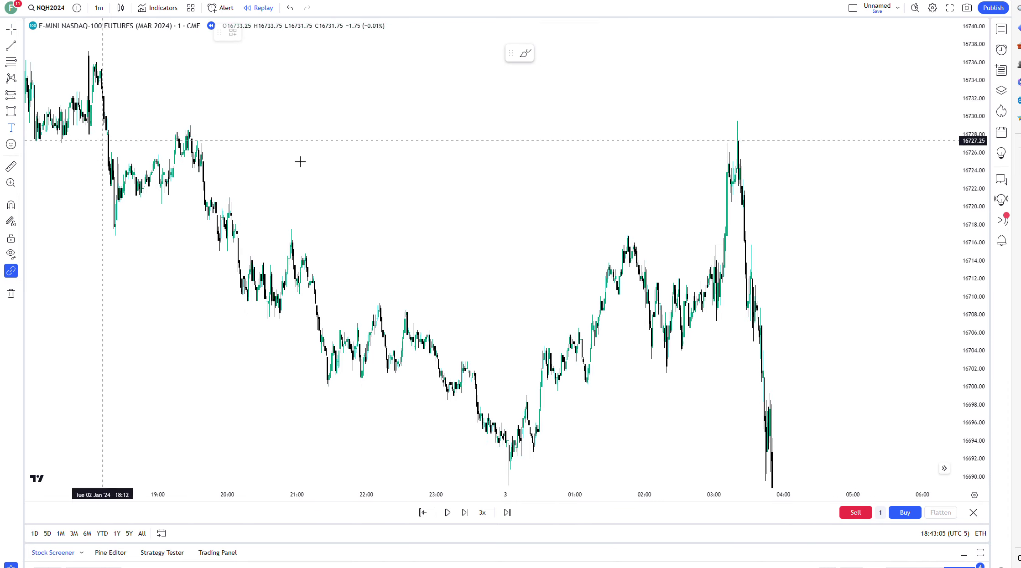
{"action": "left_click", "coordinate": [608, 99]}
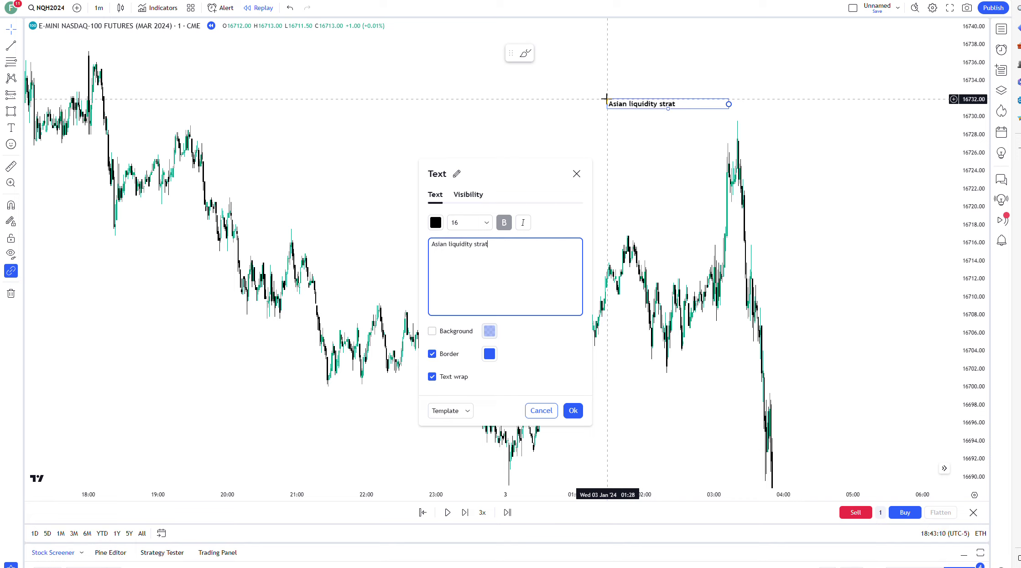
{"action": "left_click_drag", "start_coordinate": [541, 171], "coordinate": [511, 112]}
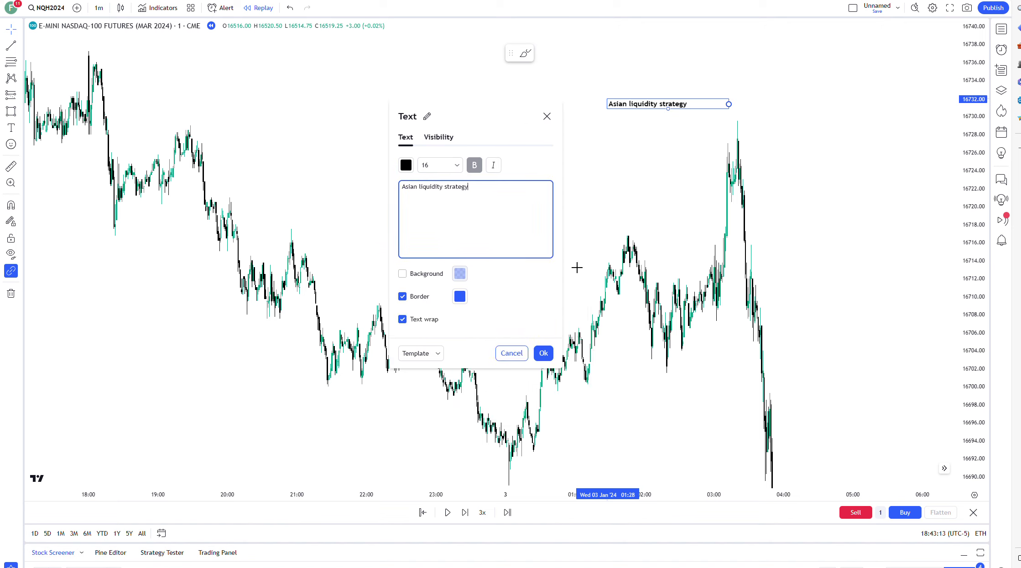
{"action": "left_click", "coordinate": [543, 352]}
- Turn off text wrapping on the heading and move it left toward the chart centre
{"action": "left_click", "coordinate": [643, 108]}
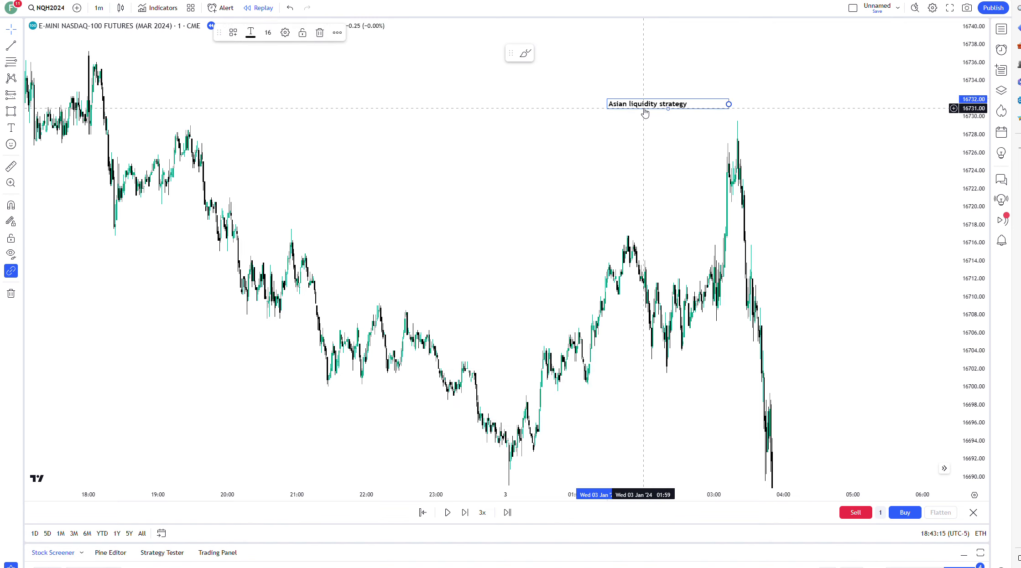
{"action": "left_click", "coordinate": [284, 33]}
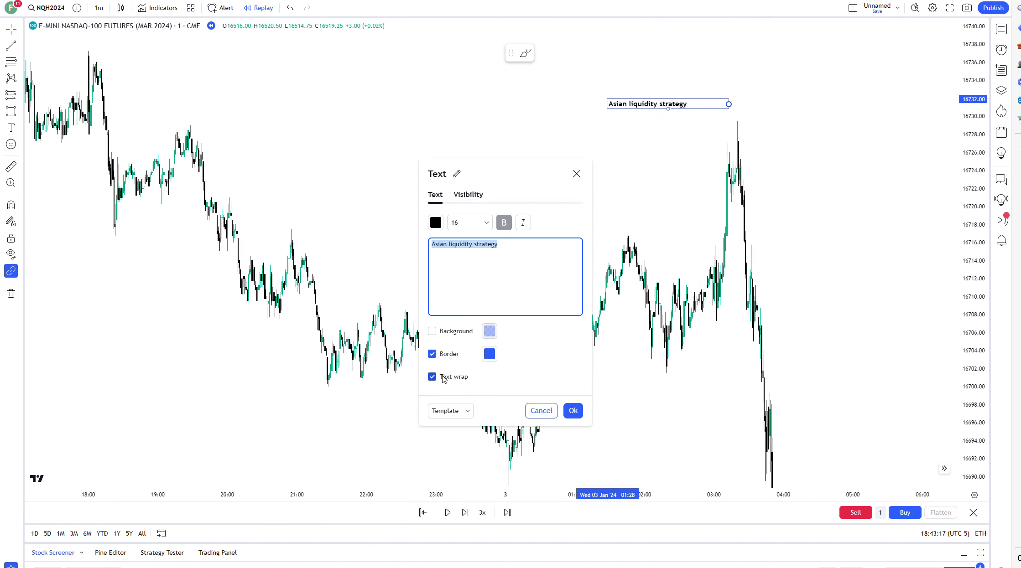
{"action": "left_click", "coordinate": [432, 378]}
{"action": "left_click", "coordinate": [574, 412]}
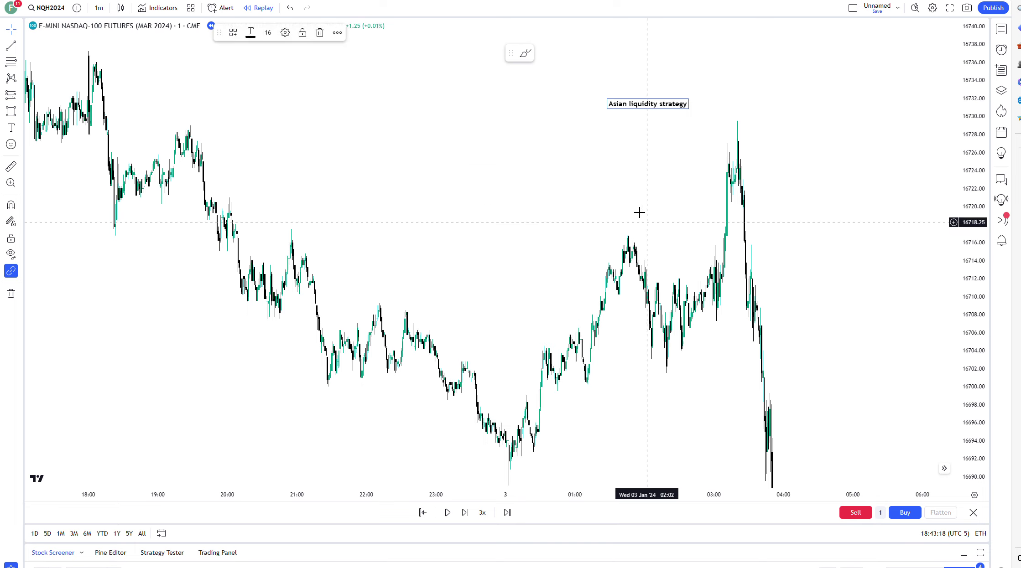
{"action": "left_click_drag", "start_coordinate": [649, 109], "coordinate": [520, 109]}
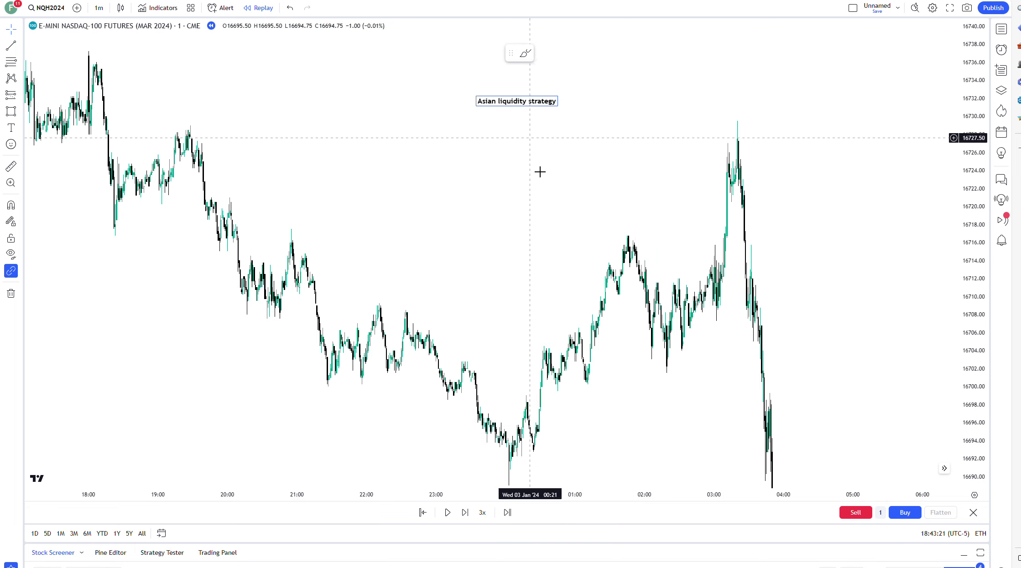
{"action": "left_click_drag", "start_coordinate": [542, 192], "coordinate": [520, 195]}
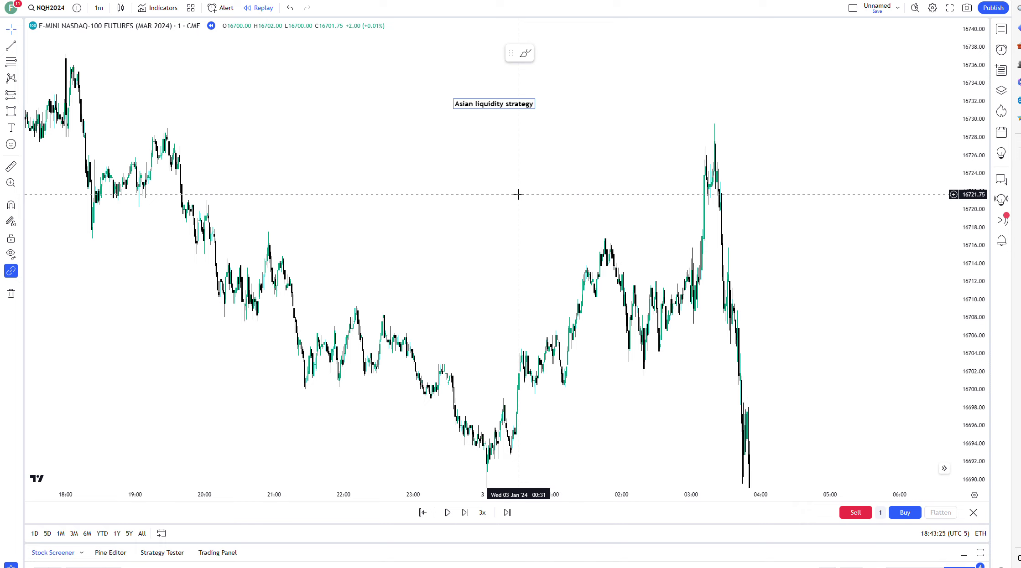
- Place a borderless 12-pt note '1. Look for swing highs and lows (7pm - 12am)' under the heading
{"action": "left_click", "coordinate": [12, 129]}
{"action": "left_click", "coordinate": [425, 120]}
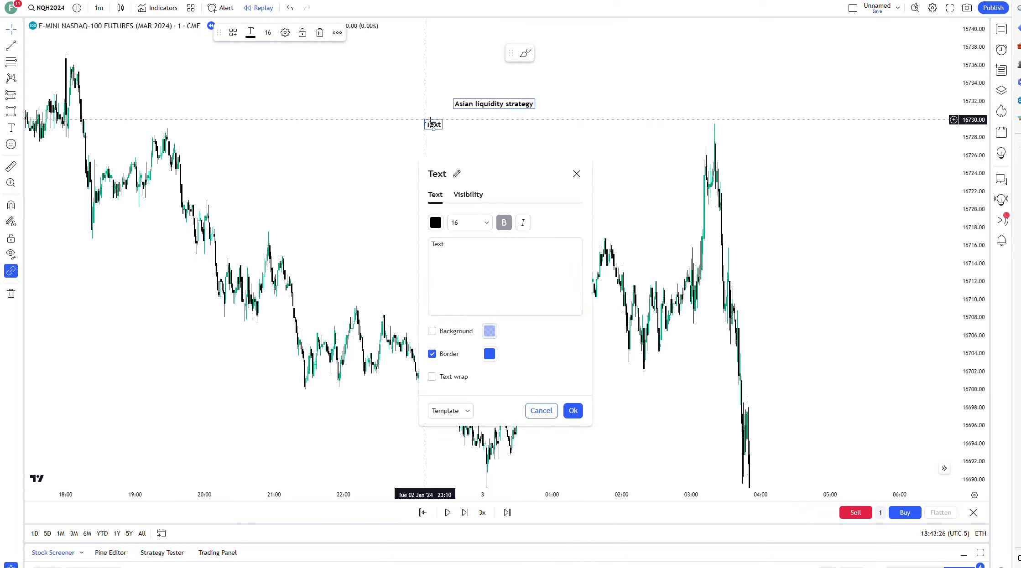
{"action": "left_click", "coordinate": [564, 358]}
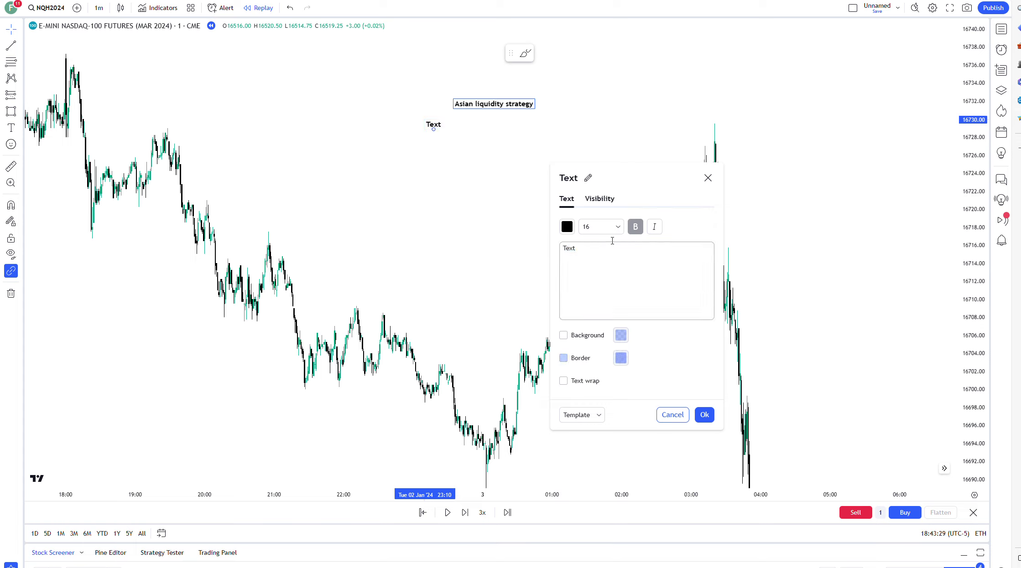
{"action": "left_click", "coordinate": [616, 227]}
{"action": "left_click", "coordinate": [604, 275]}
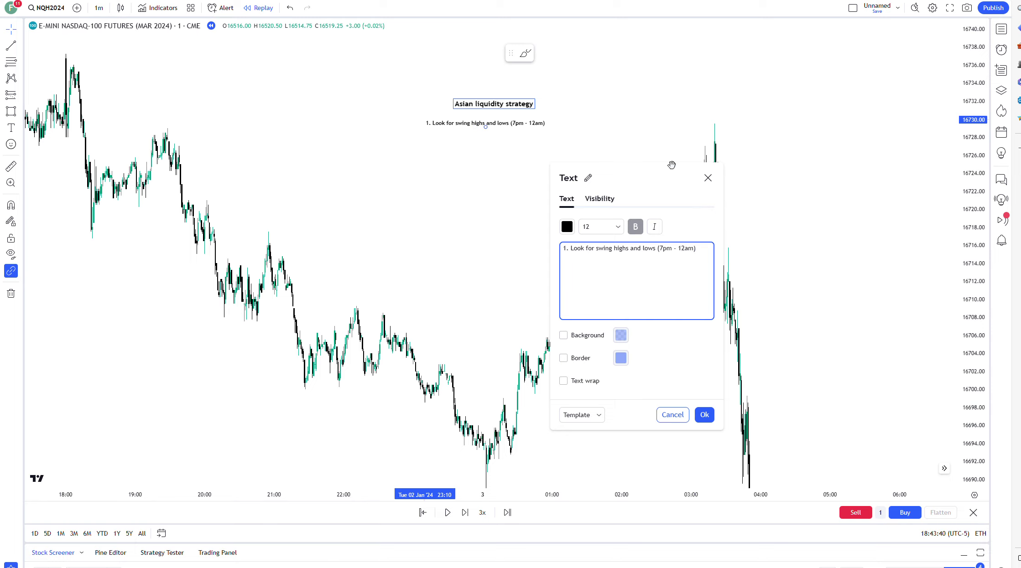
{"action": "left_click_drag", "start_coordinate": [674, 188], "coordinate": [670, 168]}
{"action": "left_click", "coordinate": [701, 396]}
{"action": "left_click_drag", "start_coordinate": [532, 122], "coordinate": [544, 121]}
{"action": "scroll", "coordinate": [512, 207], "scroll_direction": "down", "scroll_amount": 5}
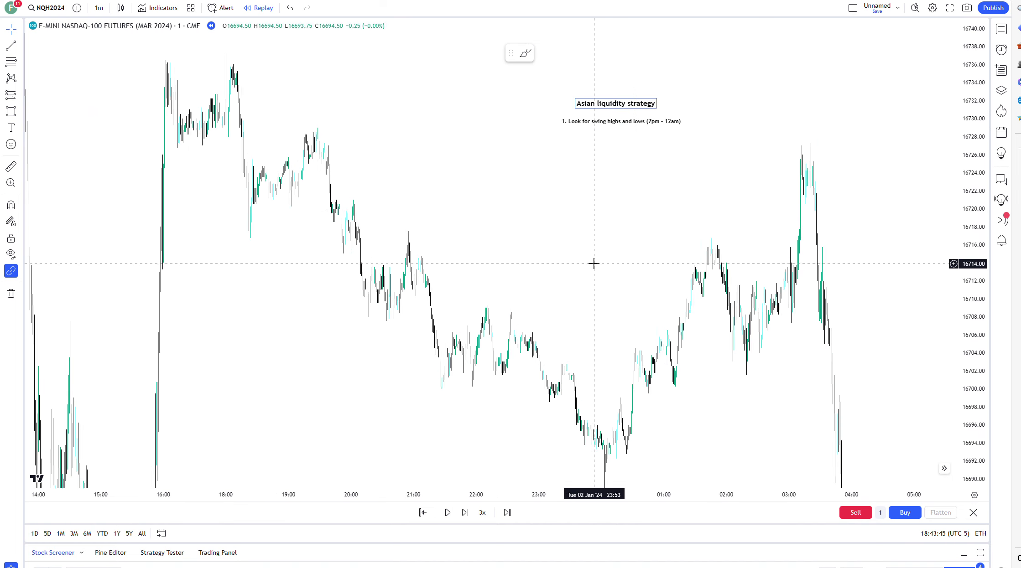
{"action": "scroll", "coordinate": [878, 326], "scroll_direction": "up", "scroll_amount": 5}
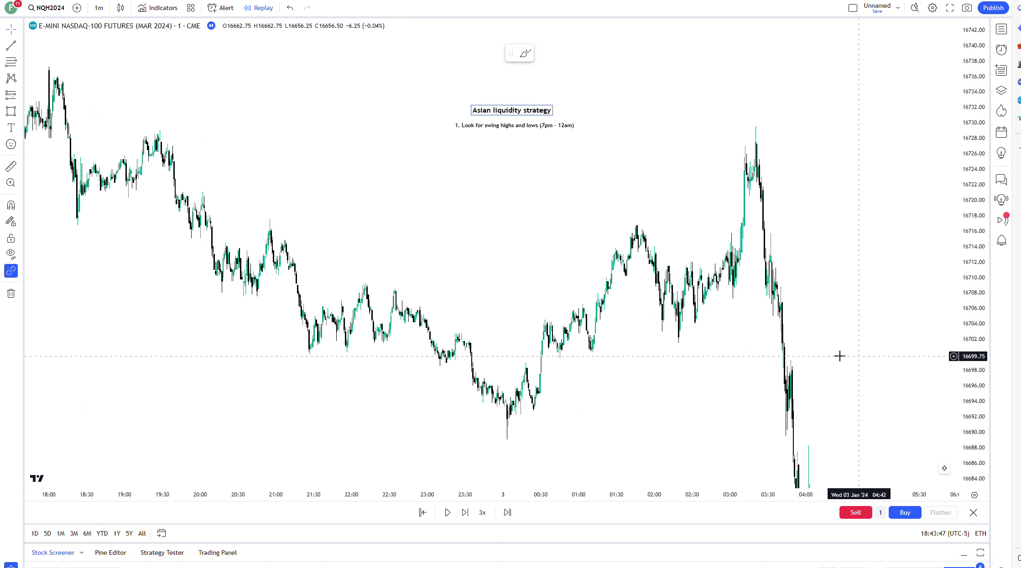
- Draw a level trend line from the 19:28 swing high past 03:00, labelled 'Asian Buyside'
{"action": "left_click_drag", "start_coordinate": [196, 99], "coordinate": [250, 108]}
{"action": "left_click", "coordinate": [20, 49]}
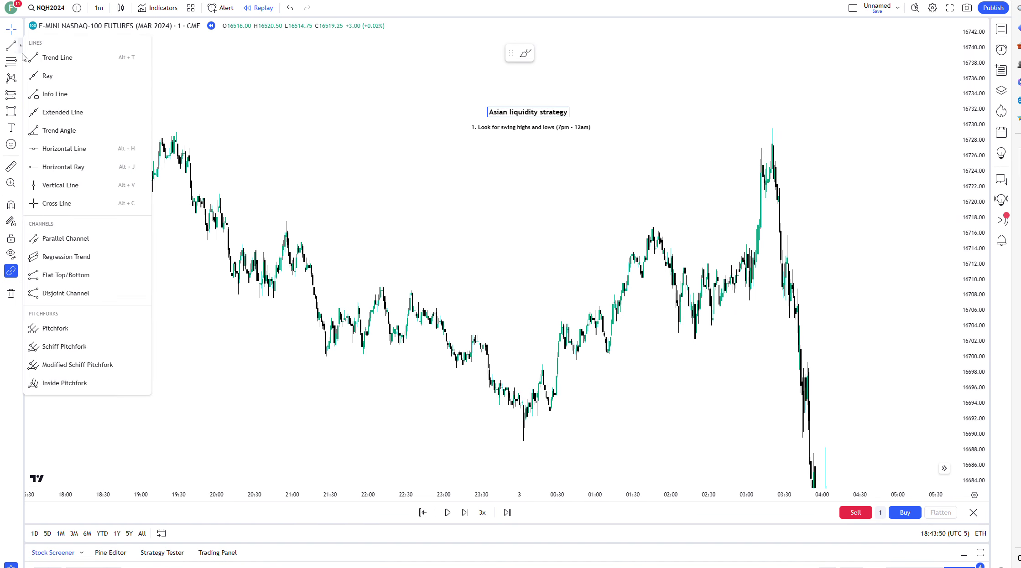
{"action": "left_click", "coordinate": [48, 57]}
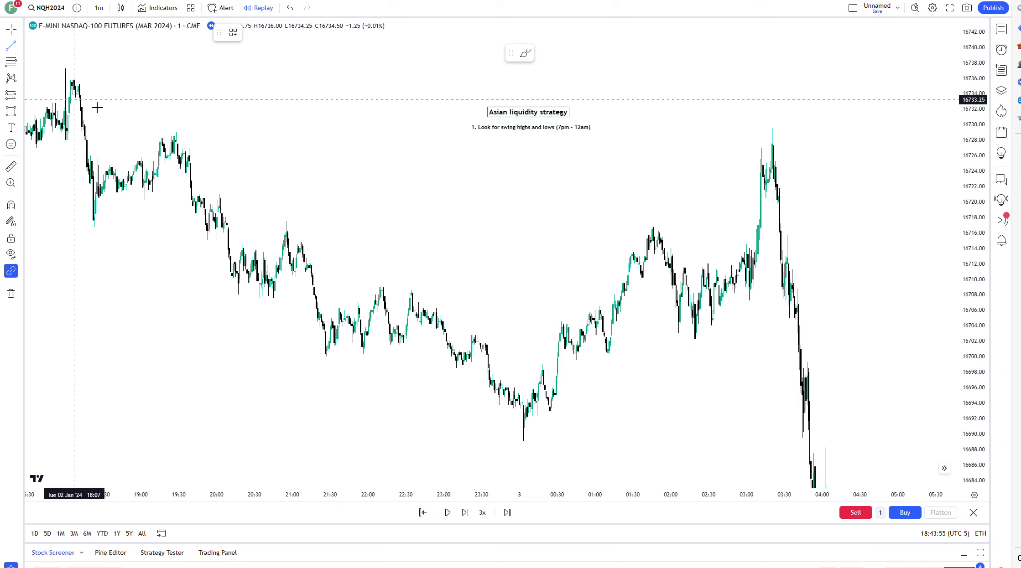
{"action": "left_click", "coordinate": [176, 133]}
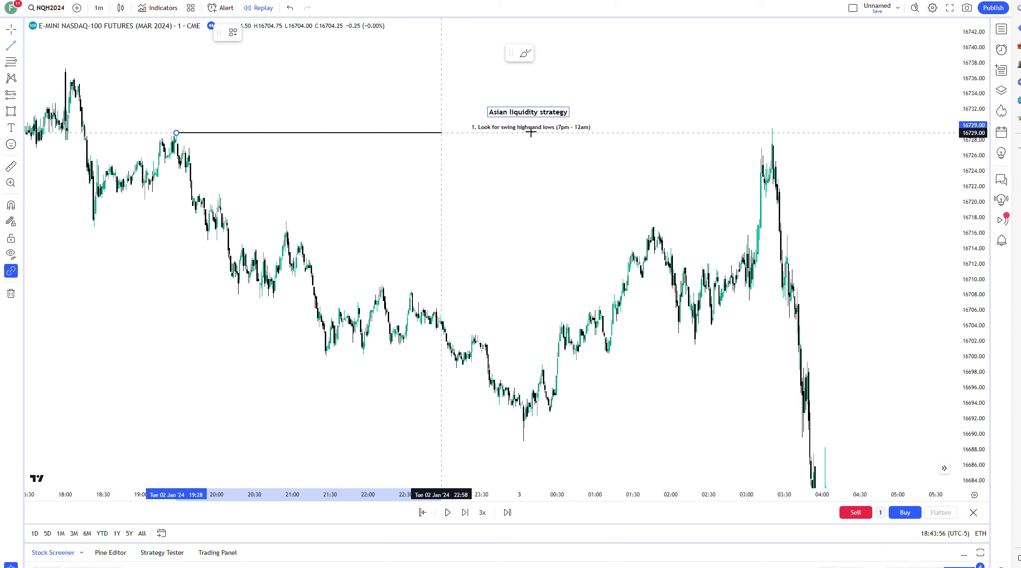
{"action": "left_click", "coordinate": [853, 133]}
{"action": "left_click", "coordinate": [316, 33]}
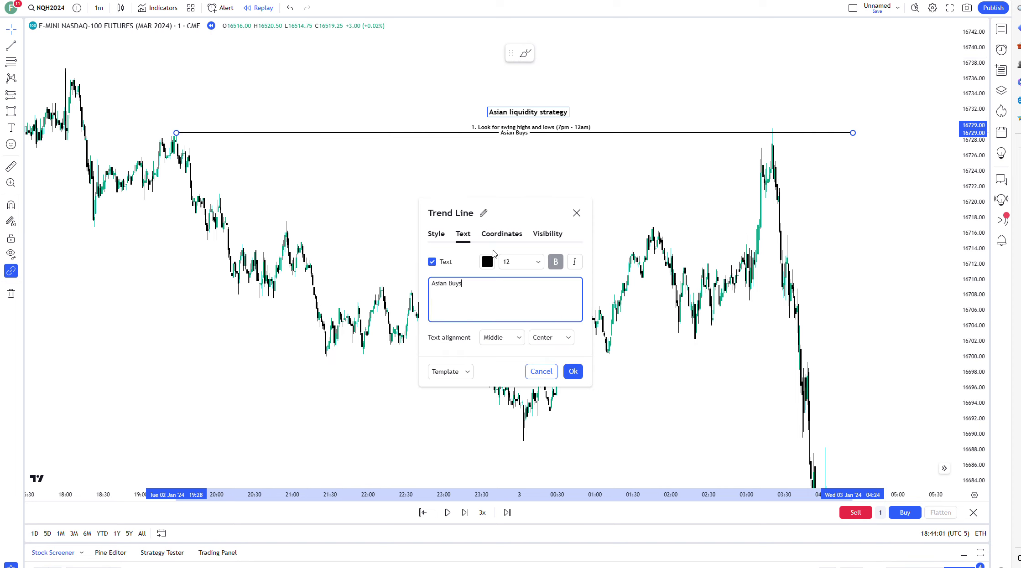
{"action": "left_click", "coordinate": [579, 375]}
- Set the Asian Buyside line on the swing highs and move the strategy notes above it
{"action": "left_click_drag", "start_coordinate": [684, 455], "coordinate": [734, 335]}
{"action": "scroll", "coordinate": [741, 294], "scroll_direction": "down", "scroll_amount": 2}
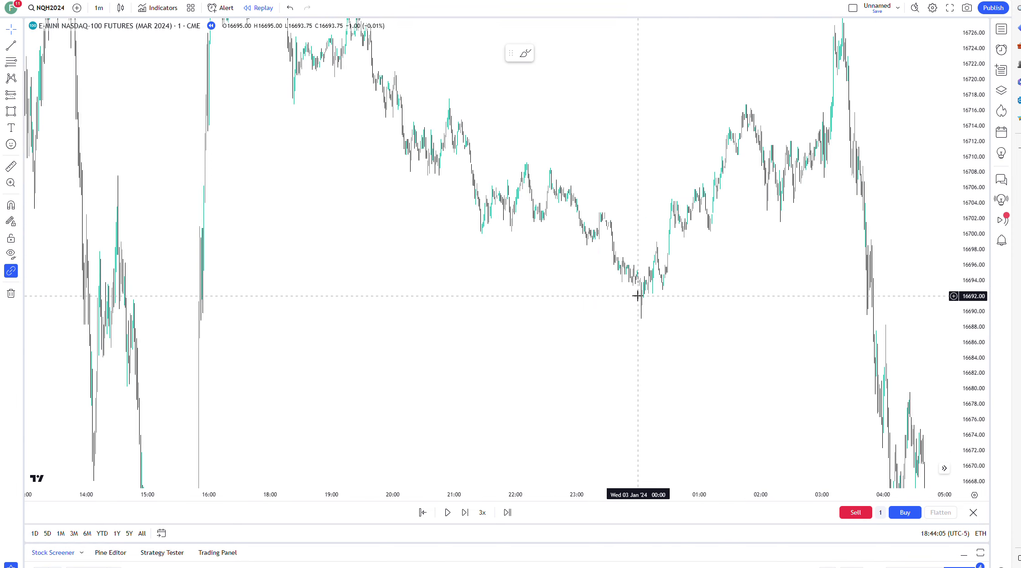
{"action": "left_click_drag", "start_coordinate": [977, 214], "coordinate": [976, 357]}
{"action": "left_click_drag", "start_coordinate": [784, 343], "coordinate": [719, 355]}
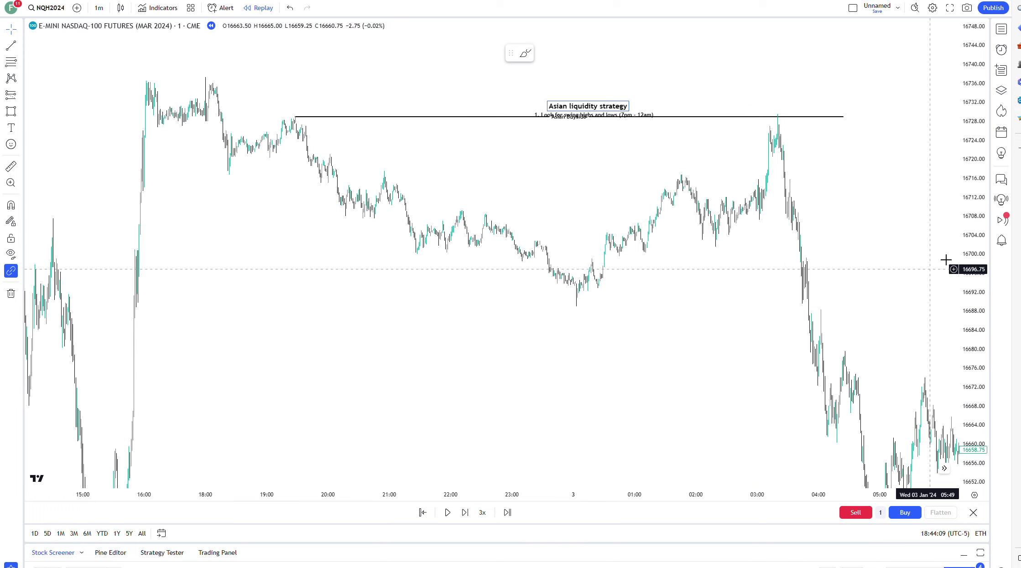
{"action": "left_click_drag", "start_coordinate": [959, 265], "coordinate": [972, 215]}
{"action": "scroll", "coordinate": [587, 380], "scroll_direction": "up", "scroll_amount": 2}
{"action": "left_click_drag", "start_coordinate": [586, 380], "coordinate": [668, 380]}
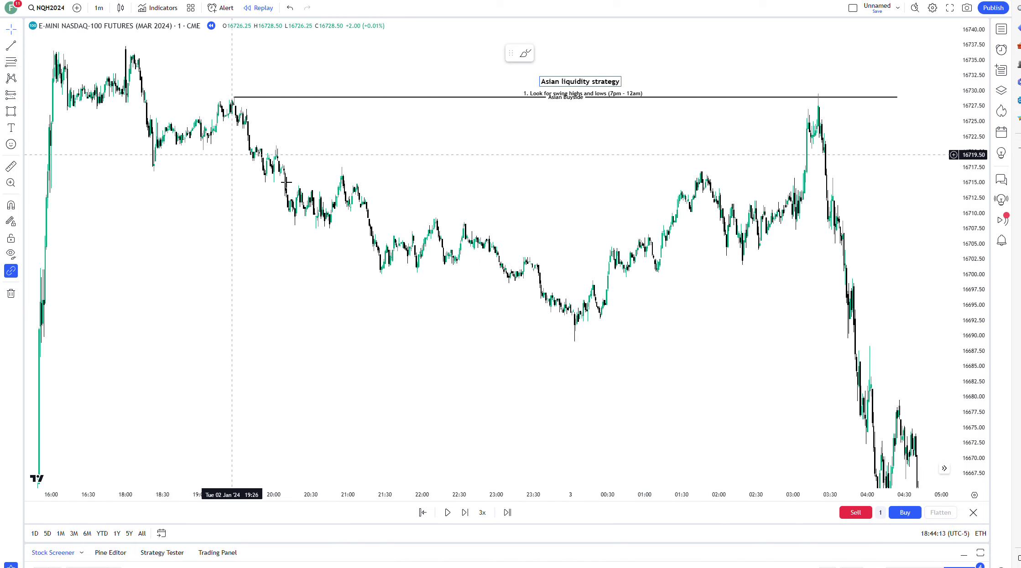
{"action": "scroll", "coordinate": [584, 341], "scroll_direction": "down", "scroll_amount": 2}
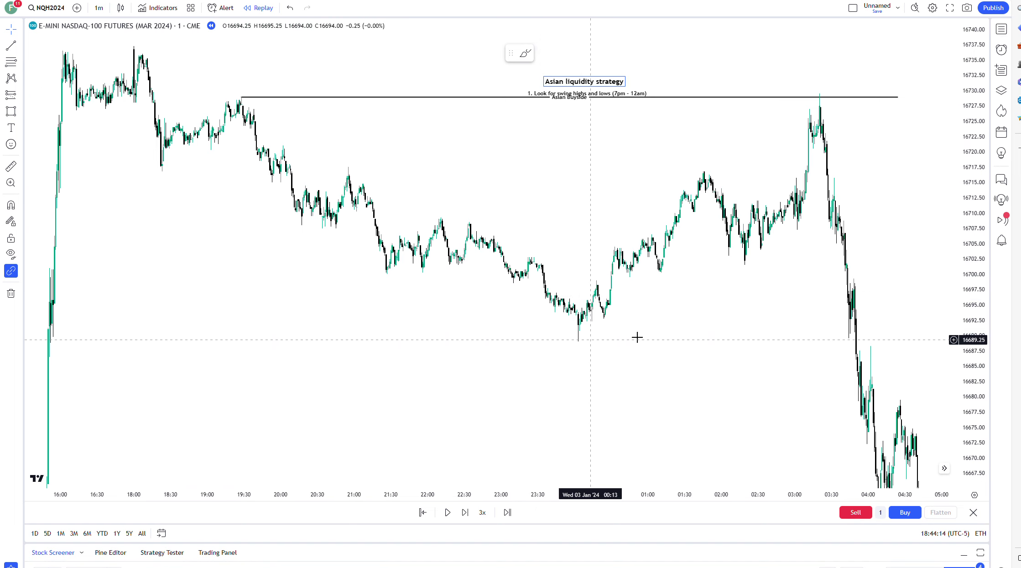
{"action": "left_click_drag", "start_coordinate": [615, 125], "coordinate": [497, 292]}
{"action": "left_click_drag", "start_coordinate": [613, 140], "coordinate": [618, 82]}
{"action": "left_click_drag", "start_coordinate": [531, 286], "coordinate": [672, 58]}
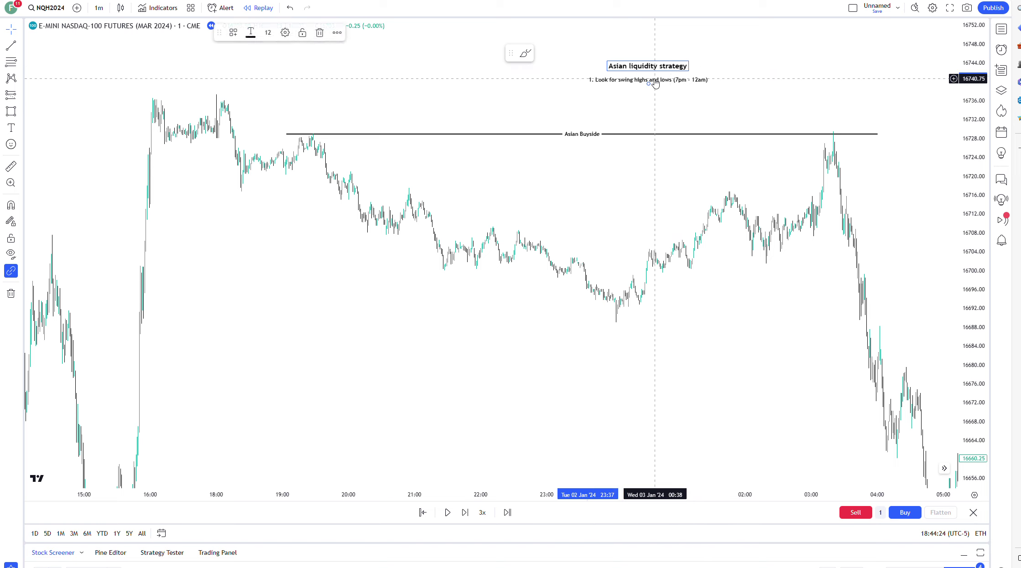
- Append the line '2. If no swing highs / lows -> look for FVG' to the strategy note
{"action": "double_click", "coordinate": [655, 82]}
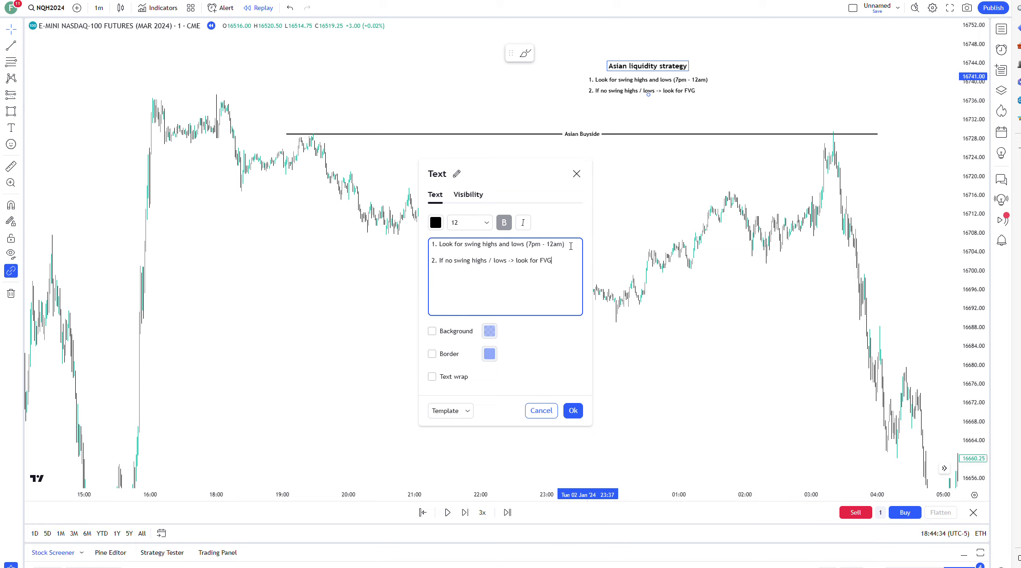
{"action": "left_click", "coordinate": [573, 411]}
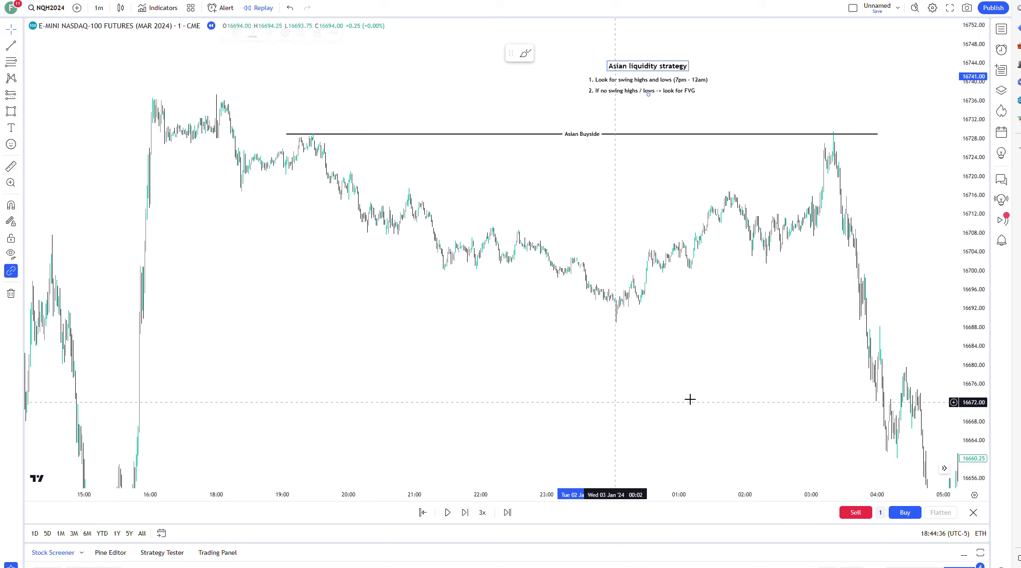
{"action": "left_click_drag", "start_coordinate": [707, 399], "coordinate": [785, 355]}
{"action": "scroll", "coordinate": [766, 358], "scroll_direction": "up", "scroll_amount": 2}
{"action": "left_click_drag", "start_coordinate": [654, 351], "coordinate": [694, 314]}
{"action": "scroll", "coordinate": [693, 314], "scroll_direction": "down", "scroll_amount": 3}
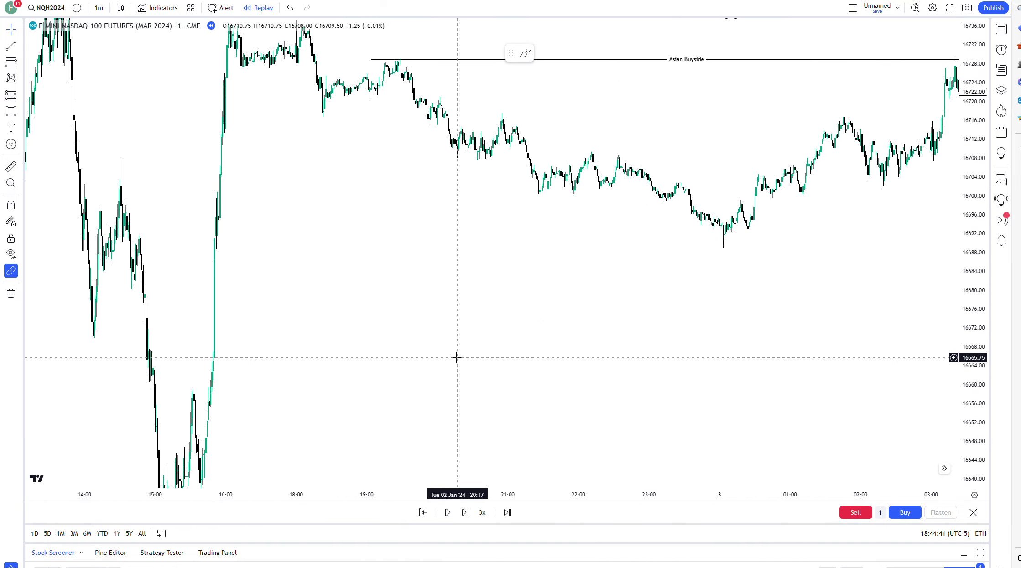
- Draw a rectangle FVG zone from the 15:51 candle near 16686 down to about 16667
{"action": "left_click", "coordinate": [21, 112]}
{"action": "left_click", "coordinate": [59, 265]}
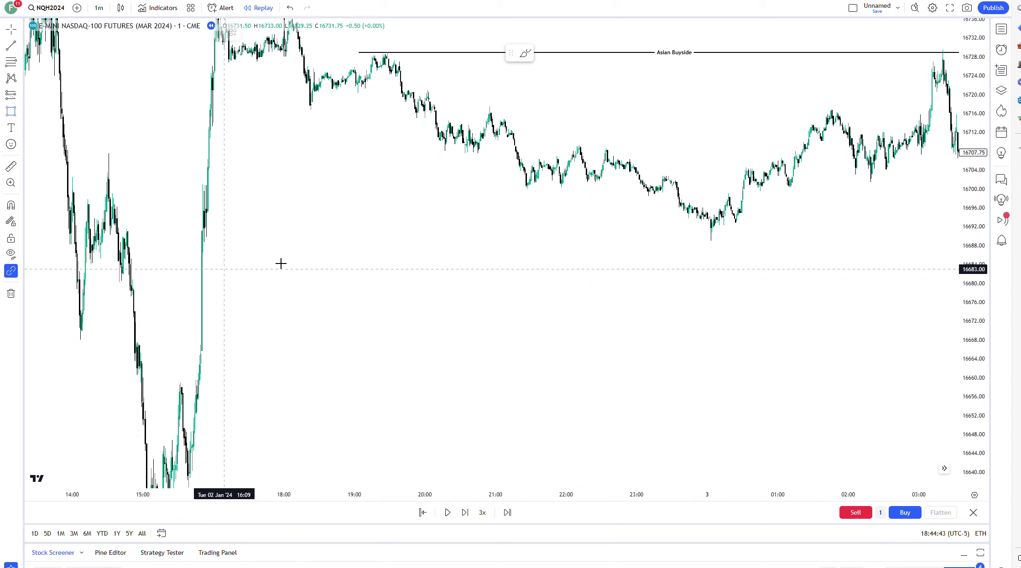
{"action": "left_click", "coordinate": [202, 254]}
{"action": "left_click", "coordinate": [895, 346]}
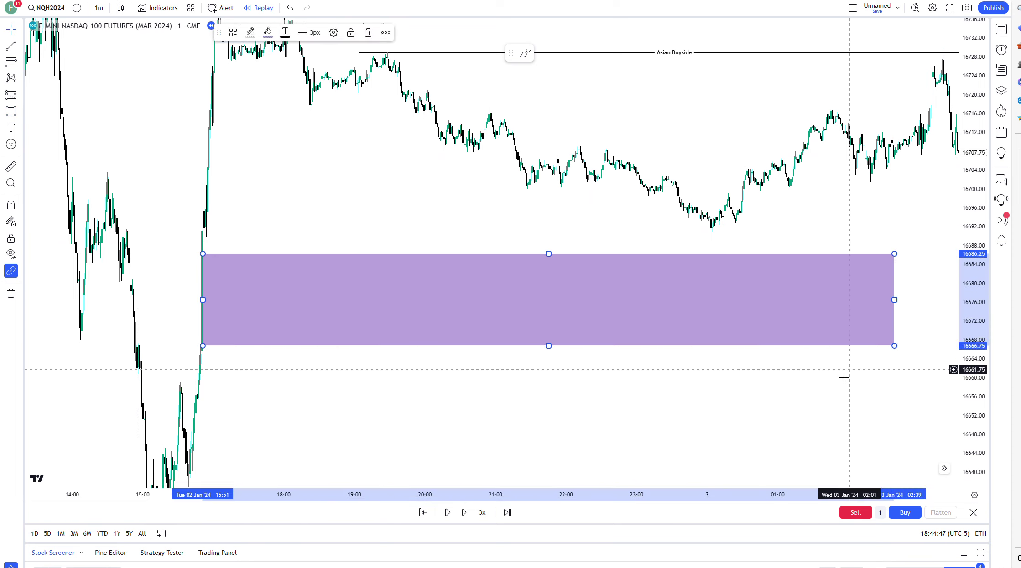
{"action": "left_click", "coordinate": [844, 377]}
{"action": "left_click_drag", "start_coordinate": [954, 259], "coordinate": [922, 334]}
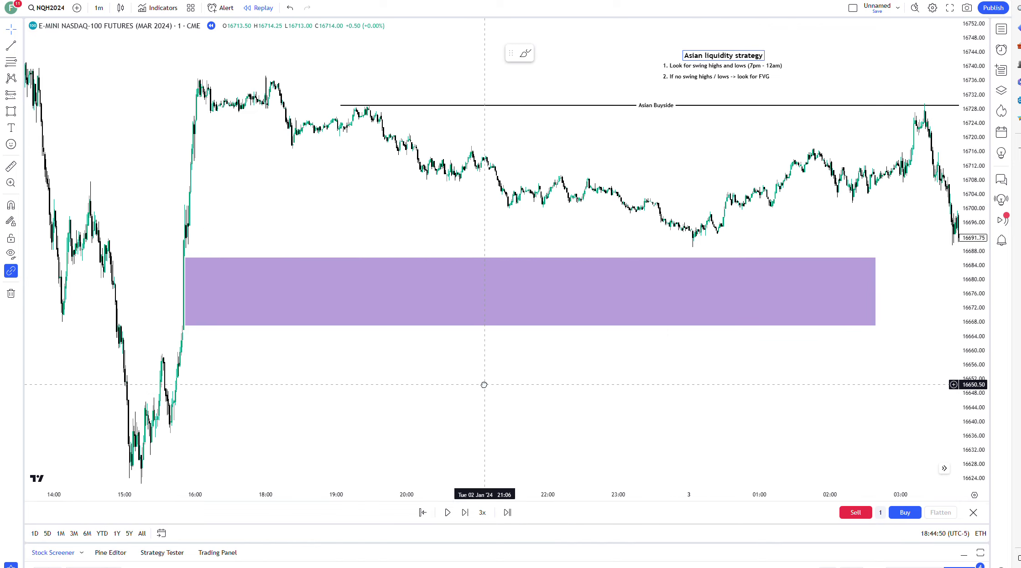
- Change the zone's fill colour to teal
{"action": "left_click", "coordinate": [353, 258]}
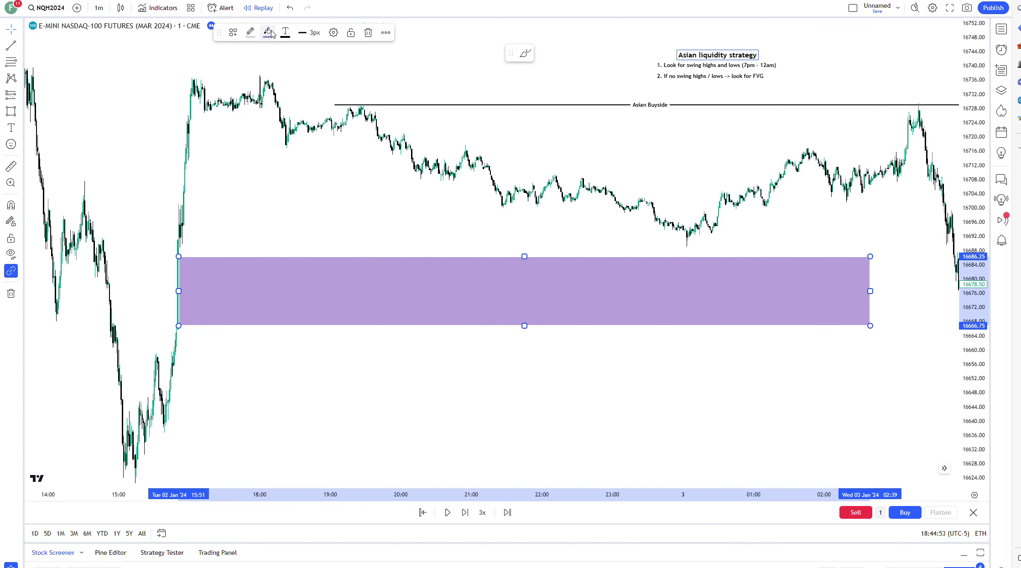
{"action": "left_click", "coordinate": [267, 32]}
{"action": "left_click", "coordinate": [269, 64]}
{"action": "scroll", "coordinate": [776, 422], "scroll_direction": "up", "scroll_amount": 1}
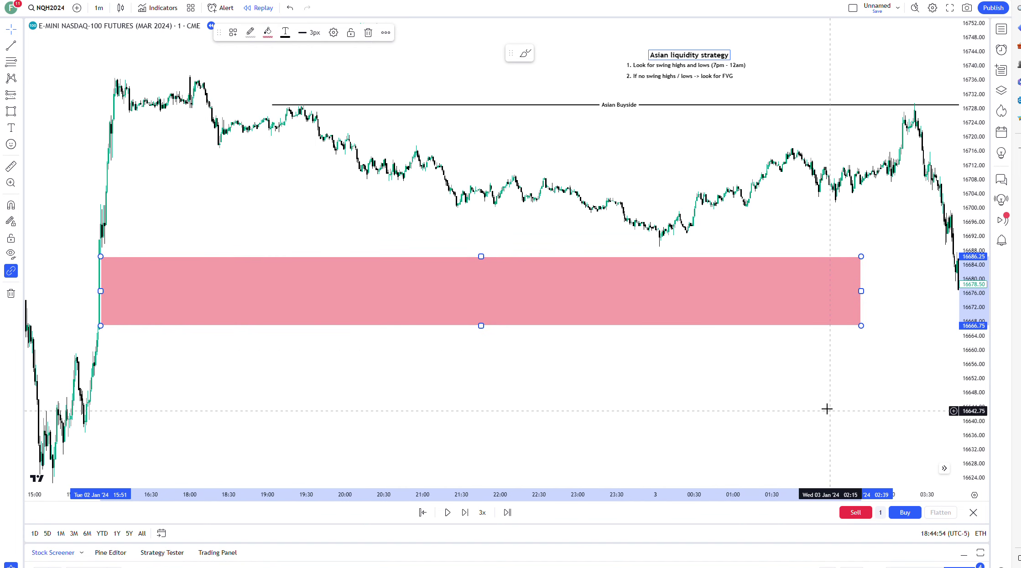
{"action": "left_click", "coordinate": [267, 33]}
{"action": "left_click", "coordinate": [312, 64]}
{"action": "left_click", "coordinate": [683, 351]}
- Widen the teal FVG zone further to the right
{"action": "left_click_drag", "start_coordinate": [854, 334], "coordinate": [771, 329]}
{"action": "left_click_drag", "start_coordinate": [778, 293], "coordinate": [893, 266]}
{"action": "left_click", "coordinate": [892, 266]}
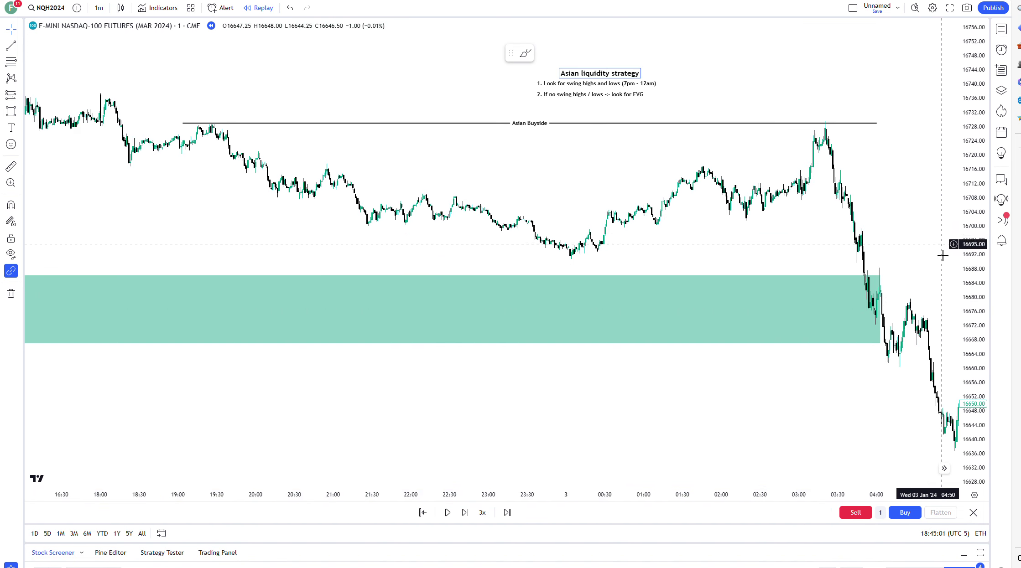
{"action": "left_click_drag", "start_coordinate": [975, 283], "coordinate": [972, 252]}
{"action": "left_click_drag", "start_coordinate": [854, 176], "coordinate": [859, 221]}
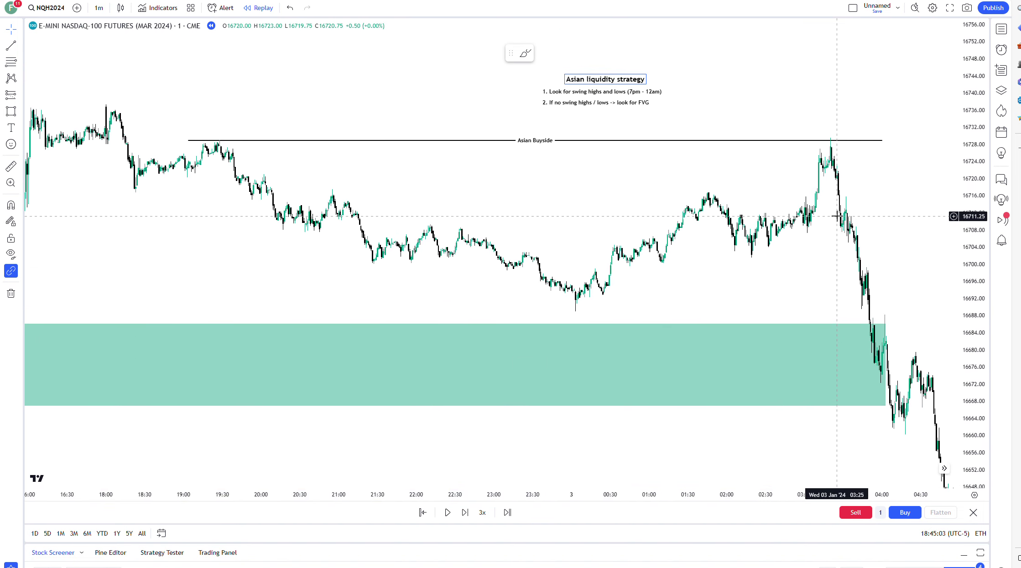
{"action": "scroll", "coordinate": [837, 217], "scroll_direction": "down", "scroll_amount": 1}
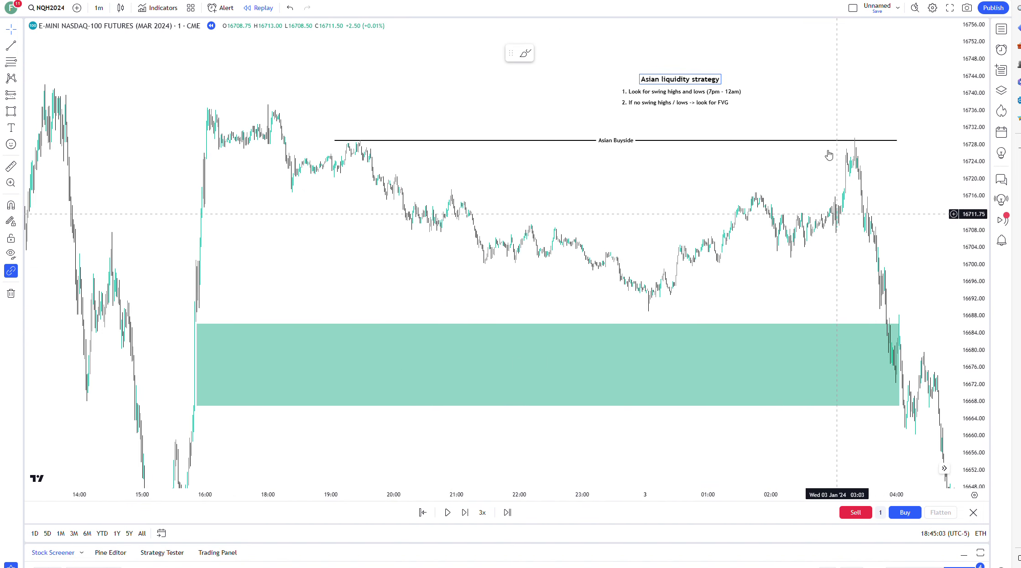
- Pull the Asian Buyside line's right end back to the swing high
{"action": "left_click", "coordinate": [872, 141]}
{"action": "left_click_drag", "start_coordinate": [897, 141], "coordinate": [867, 146]}
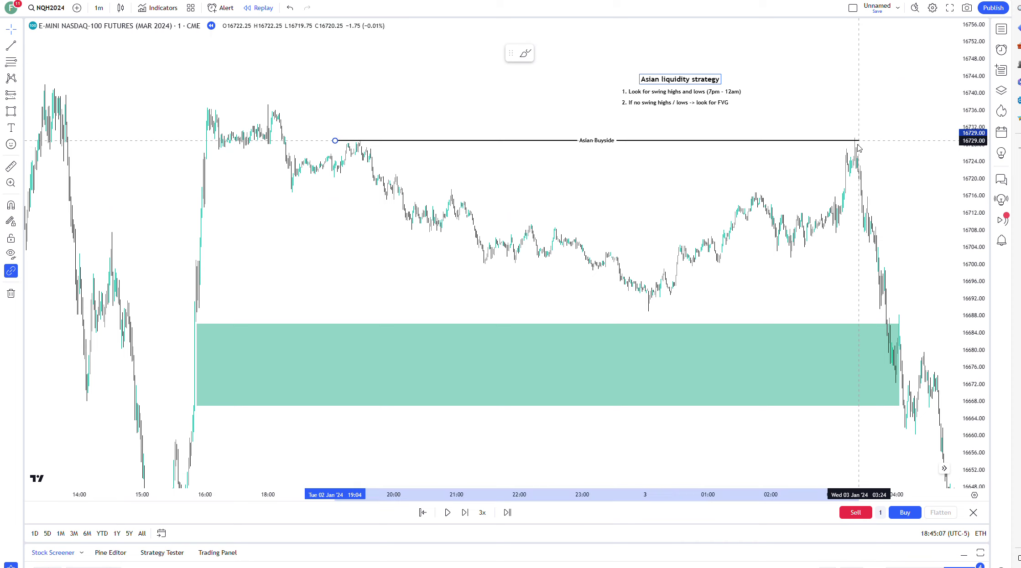
{"action": "left_click", "coordinate": [889, 97]}
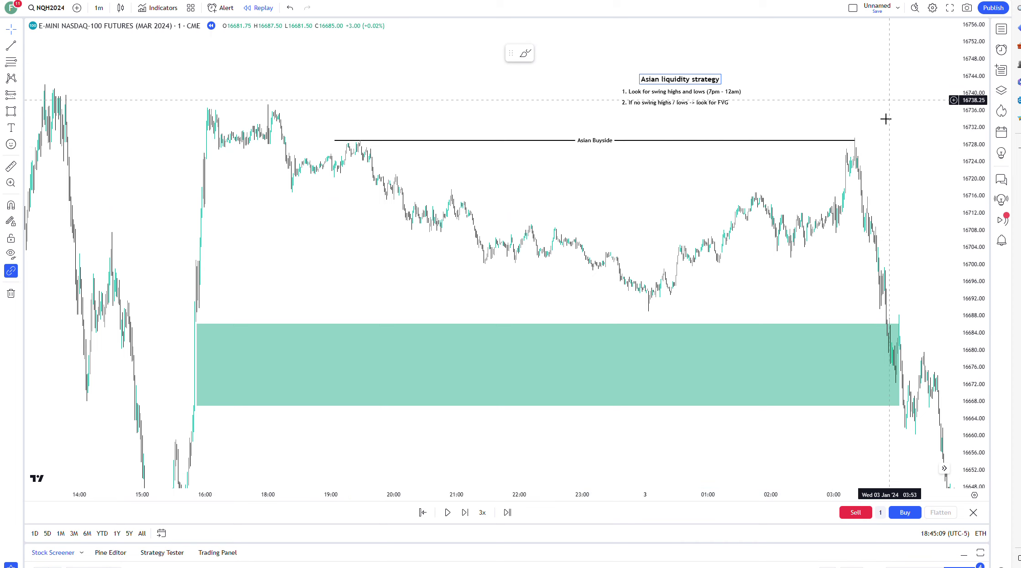
{"action": "left_click_drag", "start_coordinate": [805, 298], "coordinate": [726, 299]}
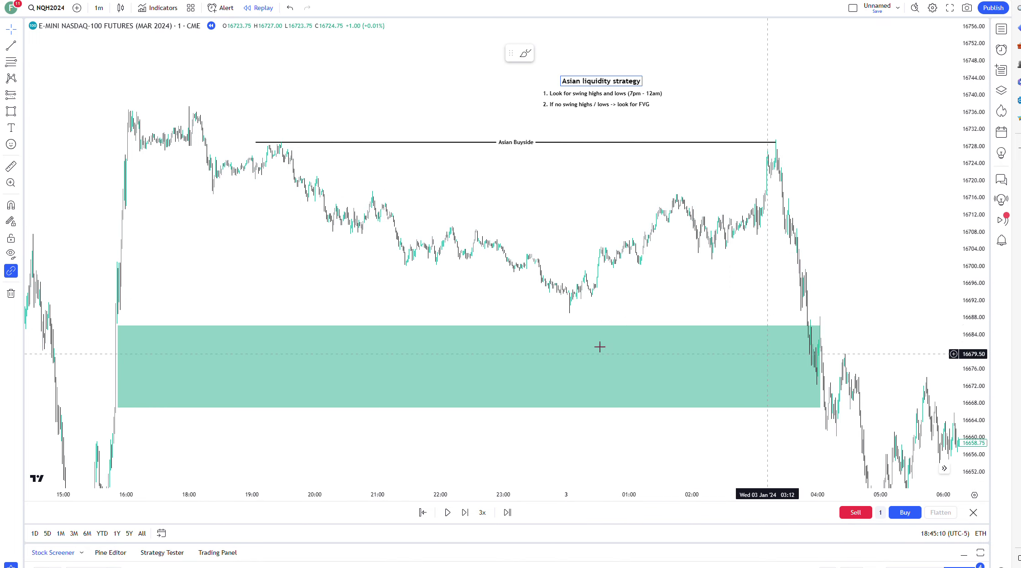
{"action": "left_click", "coordinate": [20, 44]}
{"action": "left_click", "coordinate": [45, 57]}
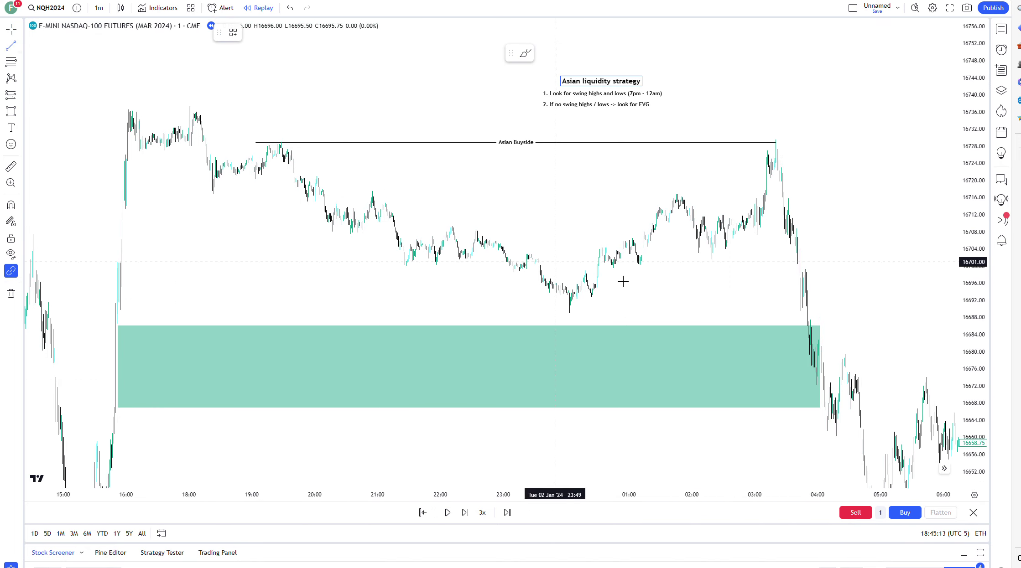
- Draw a level line from the midnight swing low to the sell-off, labelled 'Sell-side Liquidity'
{"action": "left_click", "coordinate": [567, 314]}
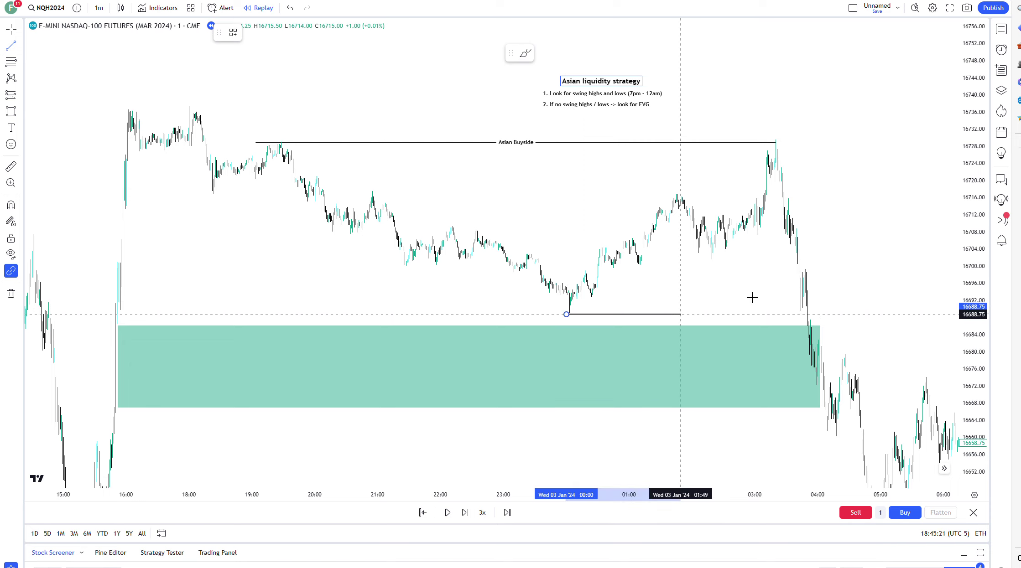
{"action": "left_click", "coordinate": [807, 298], "text": "shift"}
{"action": "left_click", "coordinate": [318, 33]}
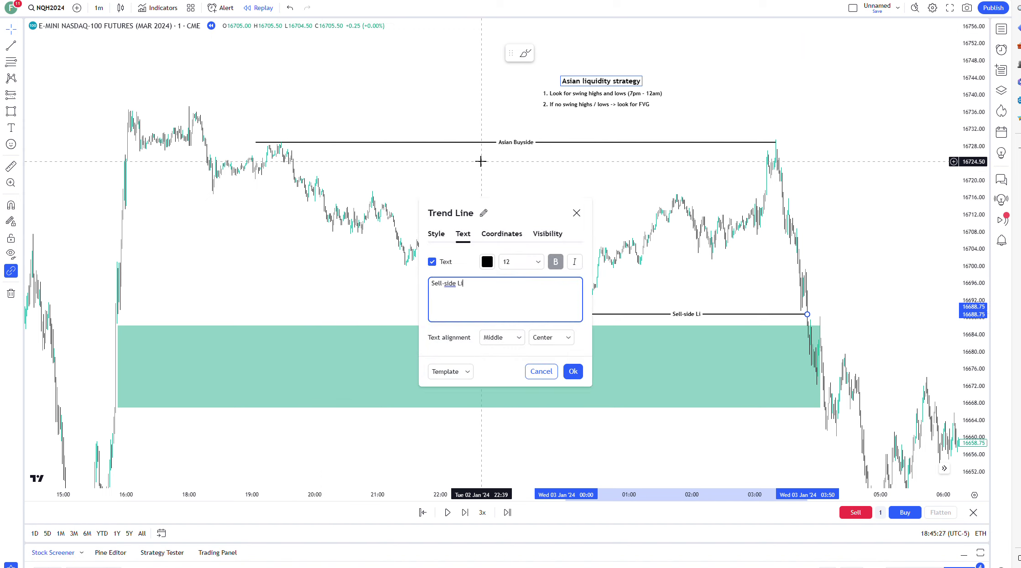
{"action": "left_click", "coordinate": [581, 371]}
{"action": "left_click", "coordinate": [861, 256]}
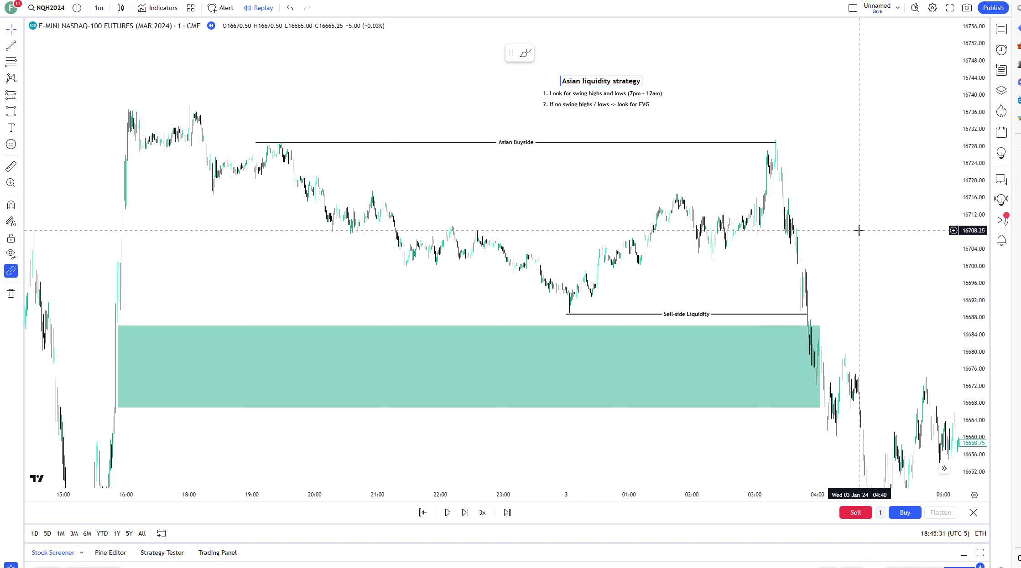
{"action": "left_click_drag", "start_coordinate": [957, 201], "coordinate": [955, 125]}
{"action": "left_click_drag", "start_coordinate": [855, 205], "coordinate": [807, 302]}
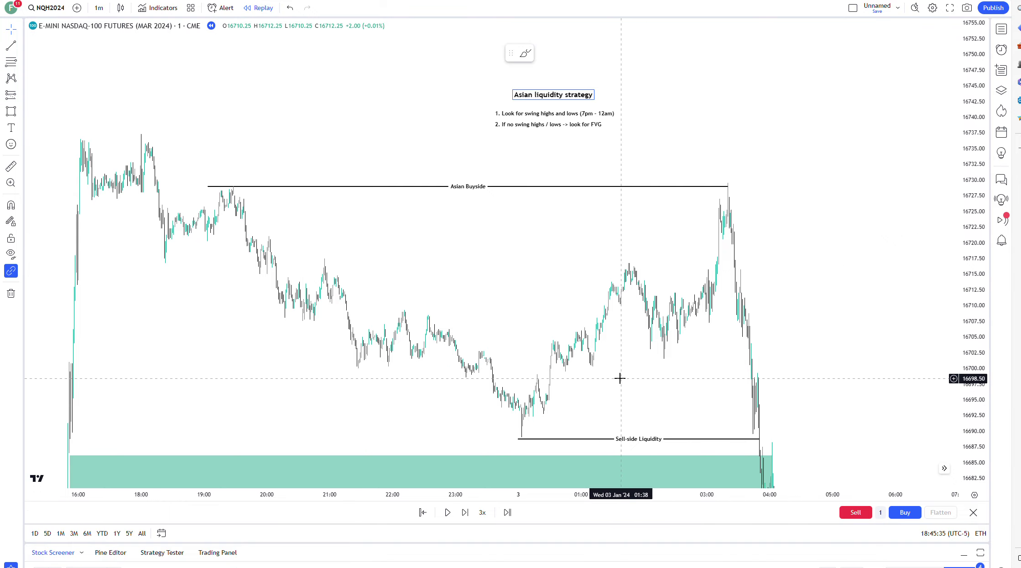
{"action": "scroll", "coordinate": [622, 380], "scroll_direction": "up", "scroll_amount": 3}
{"action": "left_click_drag", "start_coordinate": [577, 398], "coordinate": [714, 384]}
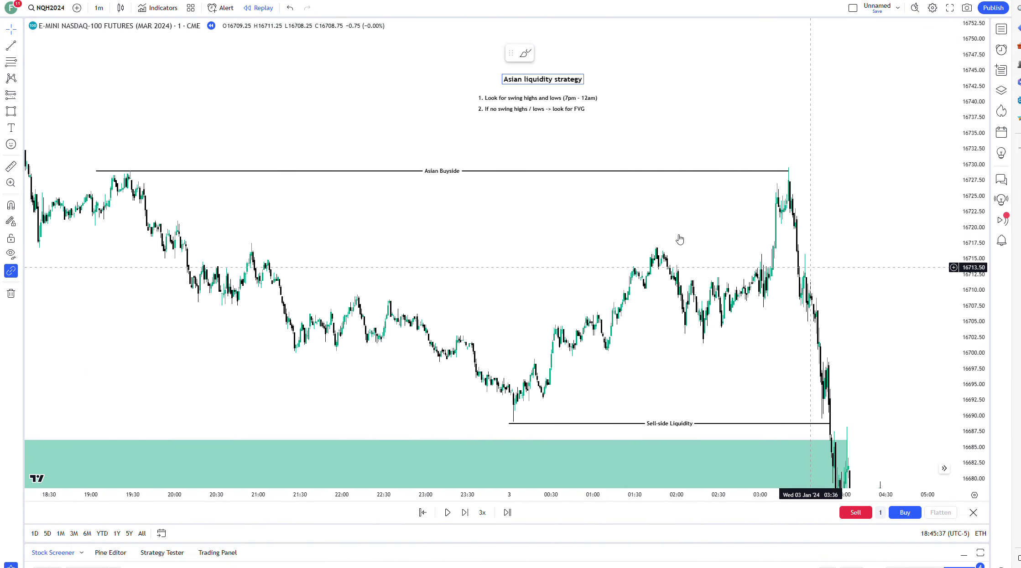
- Nudge the Asian liquidity strategy note slightly up and right
{"action": "left_click", "coordinate": [566, 100]}
{"action": "left_click_drag", "start_coordinate": [565, 97], "coordinate": [575, 93]}
{"action": "left_click", "coordinate": [588, 119]}
{"action": "left_click_drag", "start_coordinate": [617, 126], "coordinate": [592, 121]}
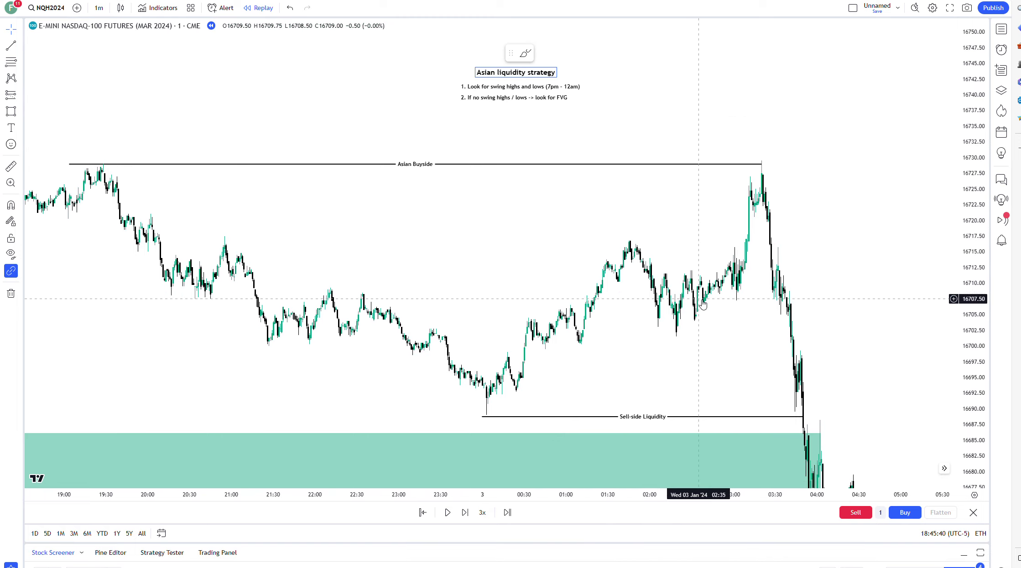
{"action": "left_click_drag", "start_coordinate": [744, 383], "coordinate": [793, 376]}
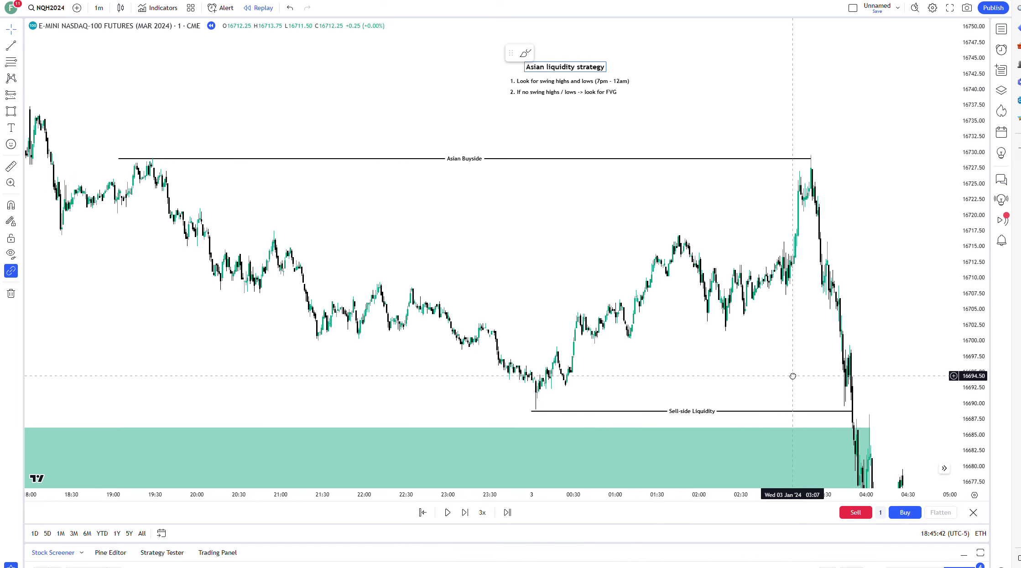
- Draw a 1px dashed trend line from the 19:30 high down to near the midnight low
{"action": "left_click", "coordinate": [19, 46]}
{"action": "left_click", "coordinate": [51, 55]}
{"action": "left_click", "coordinate": [153, 157]}
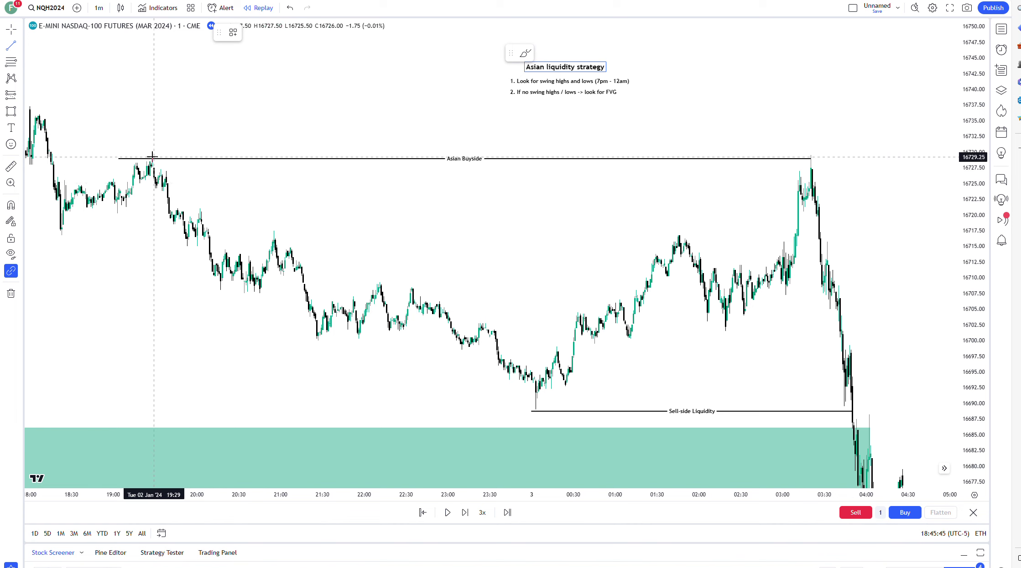
{"action": "left_click", "coordinate": [550, 349]}
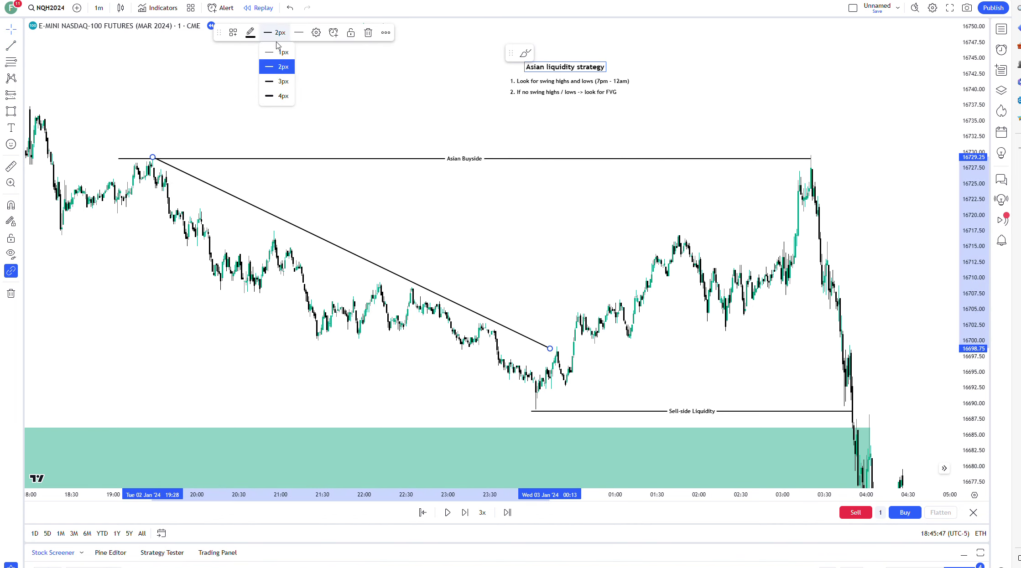
{"action": "left_click", "coordinate": [283, 52]}
{"action": "left_click", "coordinate": [320, 66]}
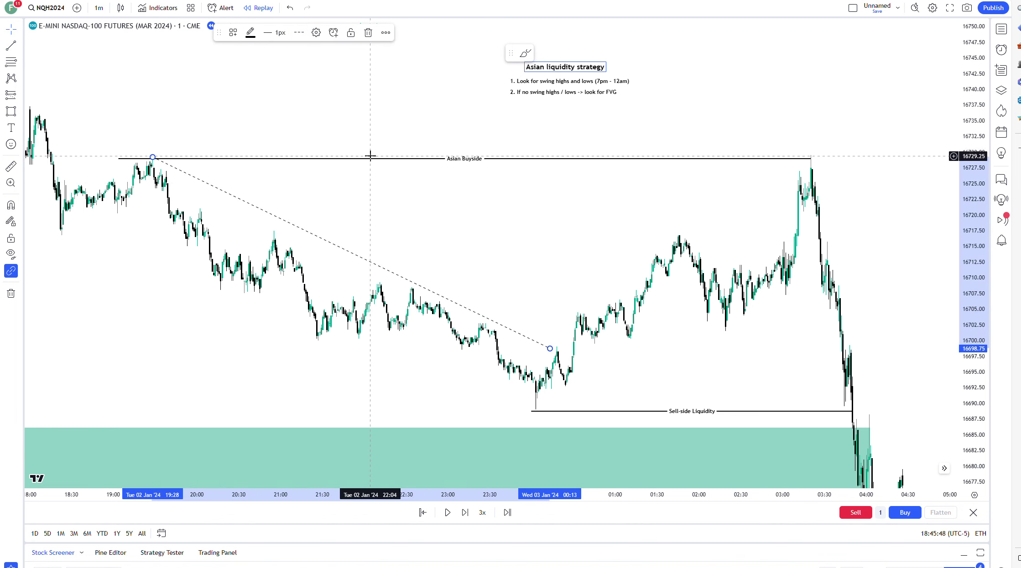
{"action": "left_click", "coordinate": [420, 207]}
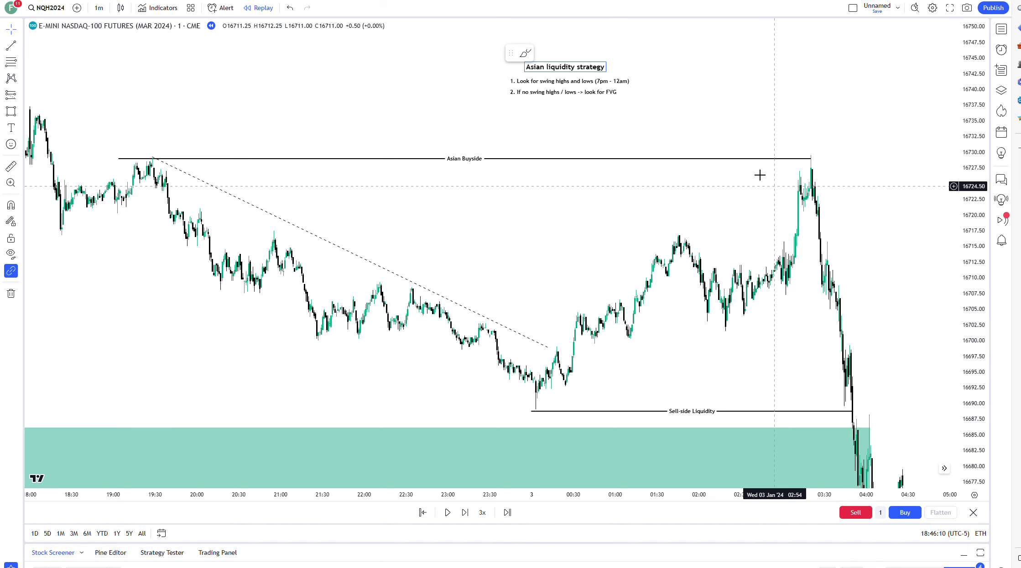
- Label the dashed trend line 'Trendline Liquidity'
{"action": "left_click", "coordinate": [392, 273]}
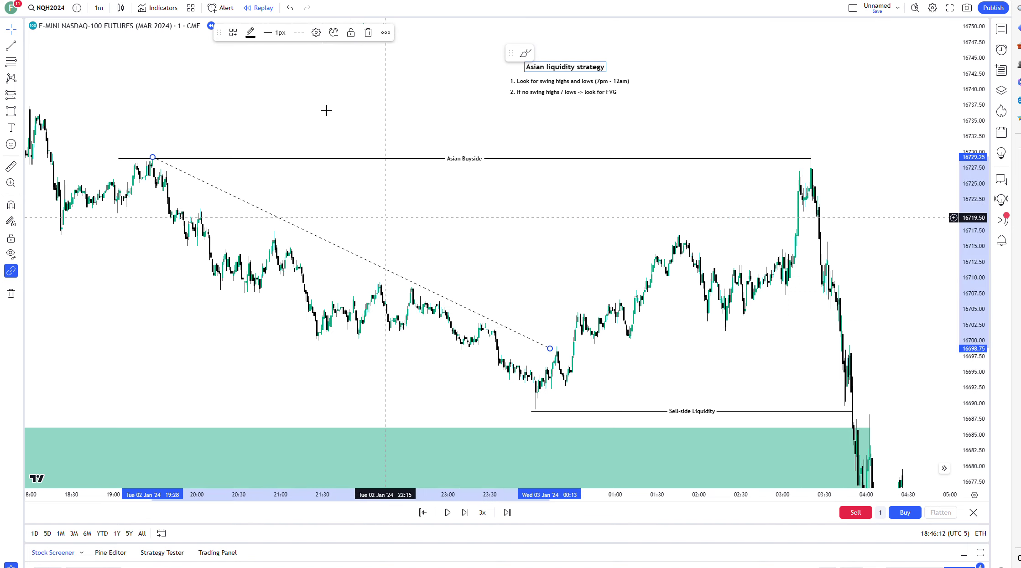
{"action": "left_click", "coordinate": [316, 33]}
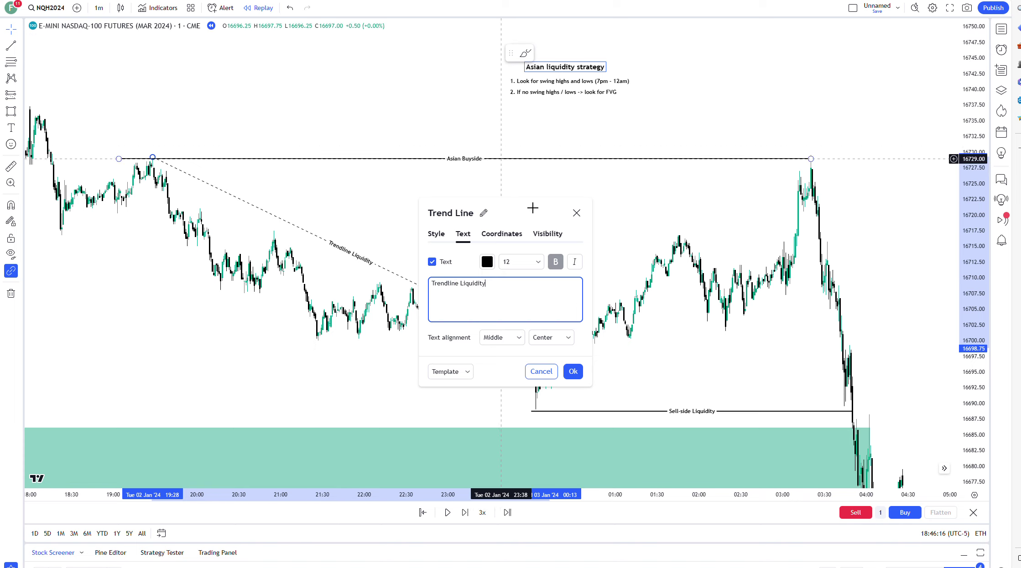
{"action": "left_click", "coordinate": [574, 371]}
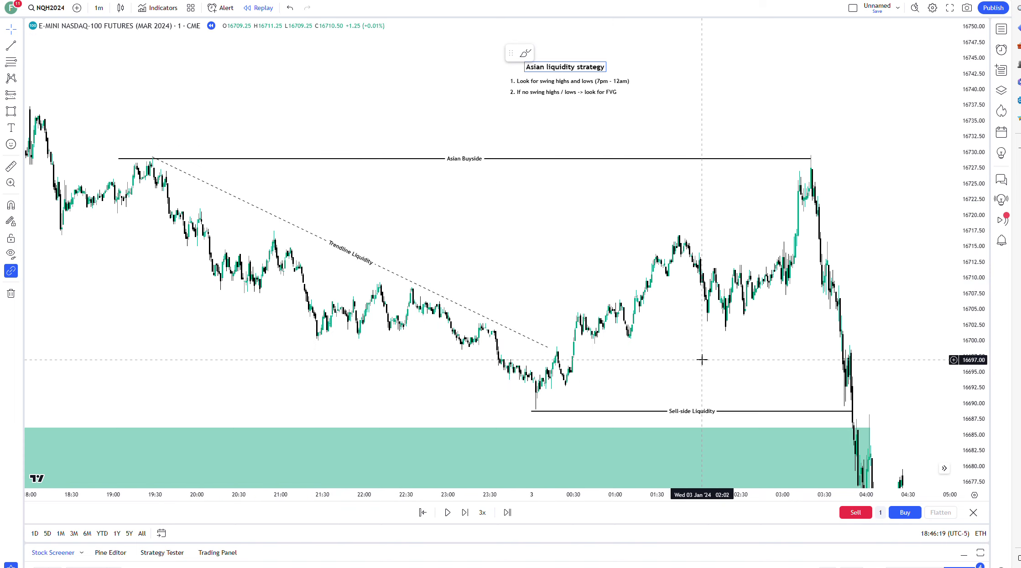
{"action": "left_click_drag", "start_coordinate": [729, 232], "coordinate": [713, 224]}
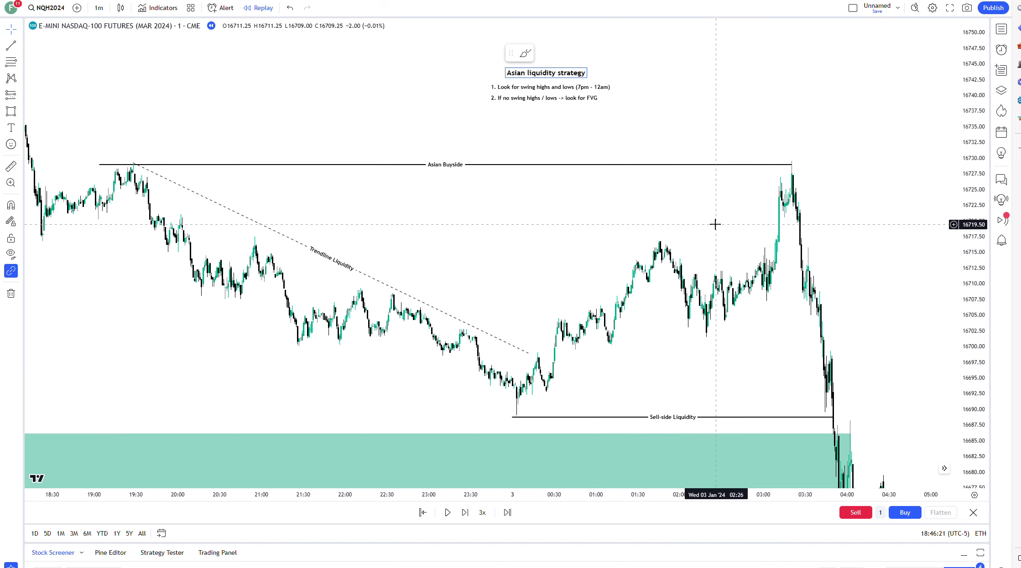
- Exit bar replay mode and return the chart to live data
{"action": "left_click_drag", "start_coordinate": [792, 196], "coordinate": [746, 185]}
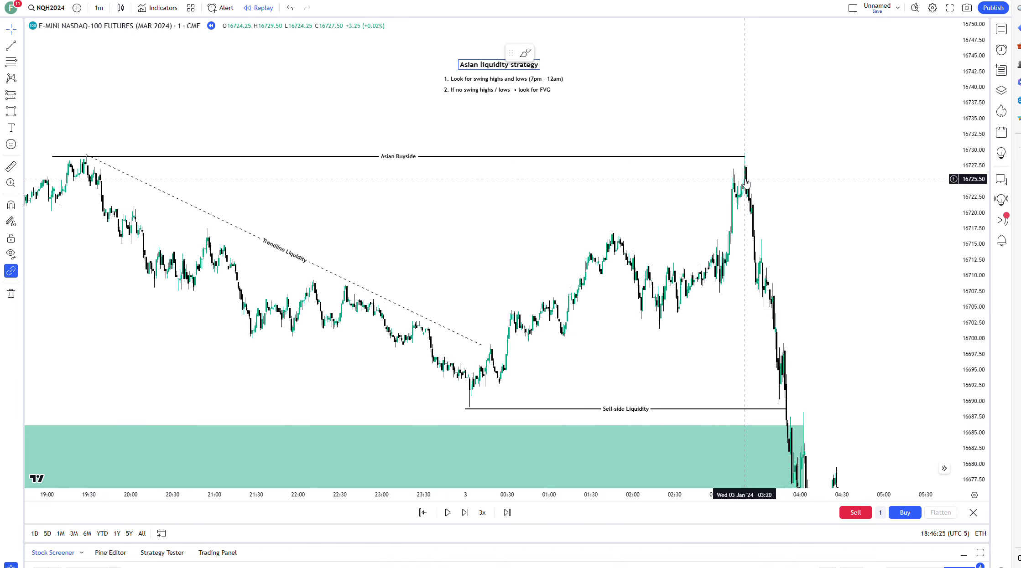
{"action": "left_click_drag", "start_coordinate": [828, 195], "coordinate": [746, 200]}
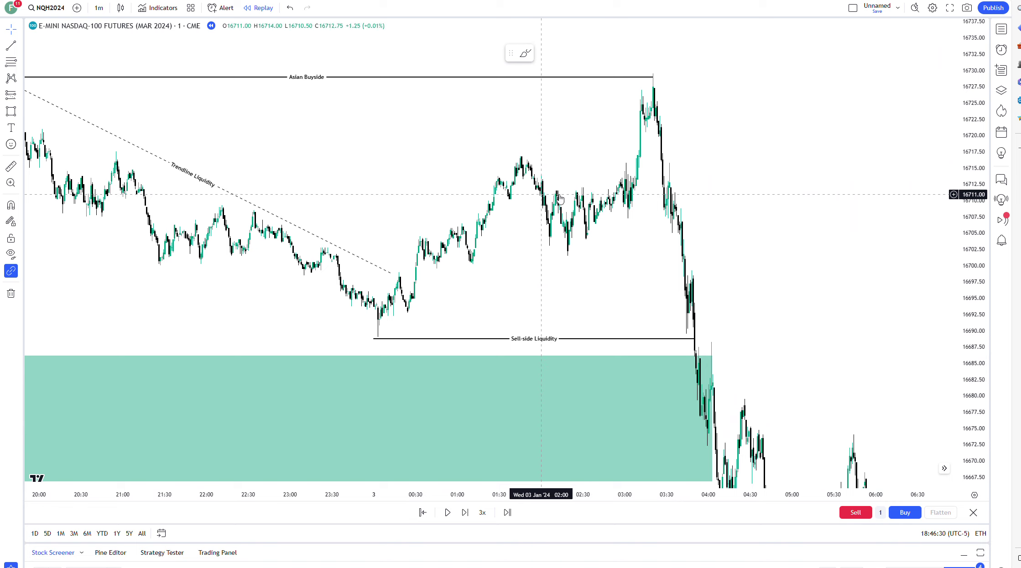
{"action": "left_click_drag", "start_coordinate": [743, 121], "coordinate": [737, 160]}
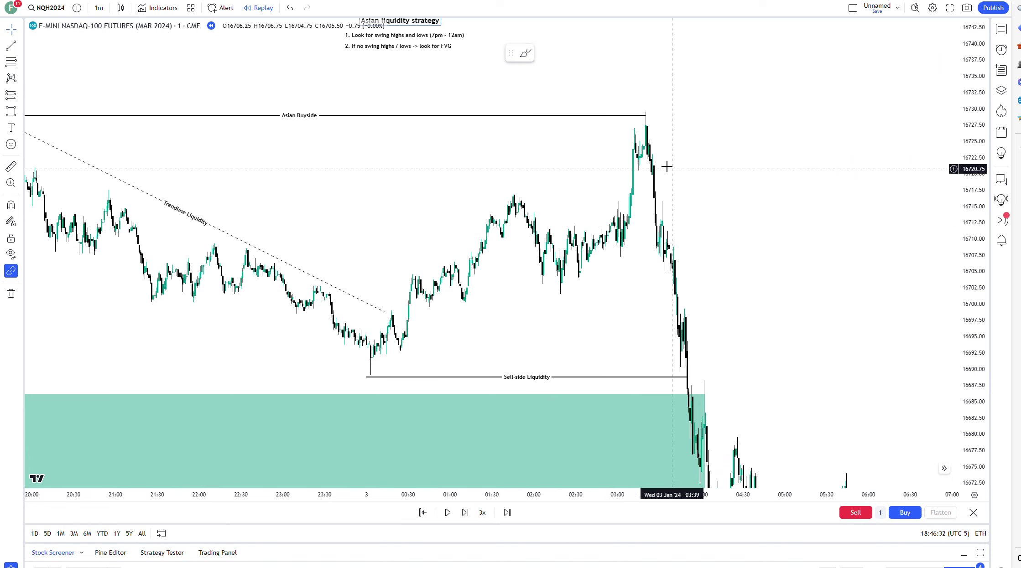
{"action": "left_click_drag", "start_coordinate": [649, 137], "coordinate": [715, 179]}
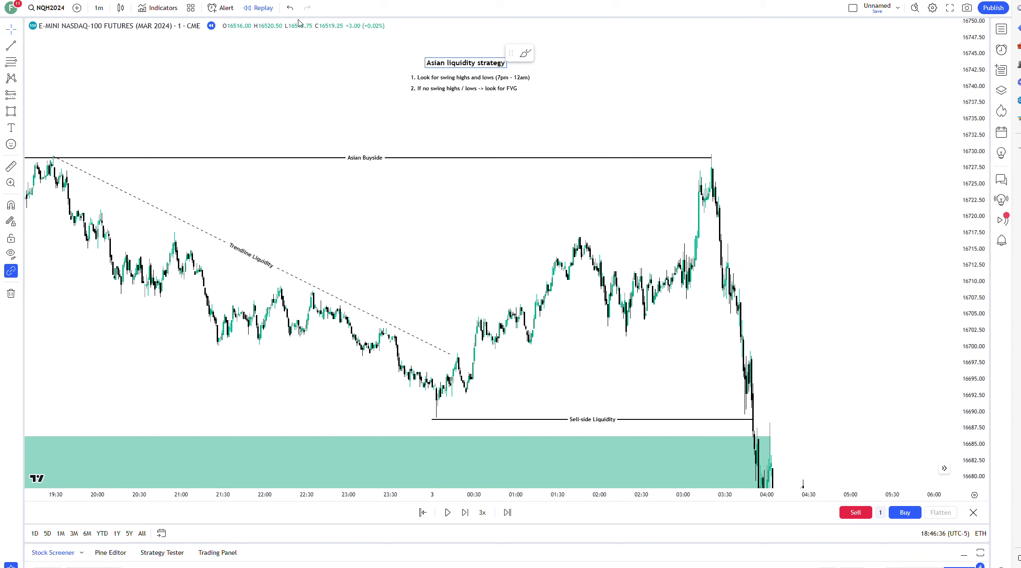
{"action": "left_click", "coordinate": [258, 8]}
{"action": "left_click", "coordinate": [593, 313]}
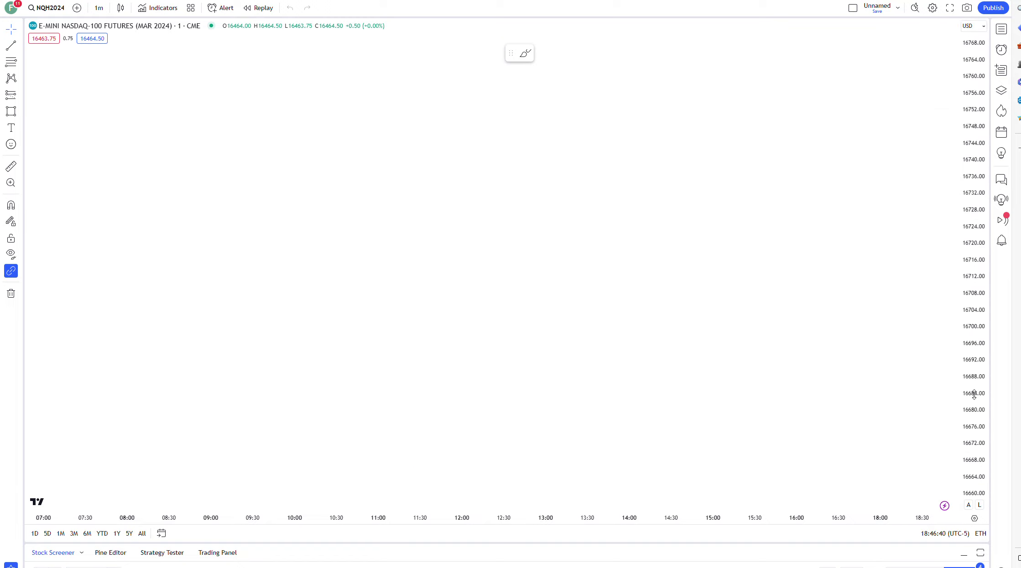
- Pan and zoom the chart to centre the annotated overnight session
{"action": "left_click_drag", "start_coordinate": [617, 197], "coordinate": [703, 180]}
{"action": "scroll", "coordinate": [436, 235], "scroll_direction": "down", "scroll_amount": 12}
{"action": "left_click_drag", "start_coordinate": [434, 193], "coordinate": [703, 420]}
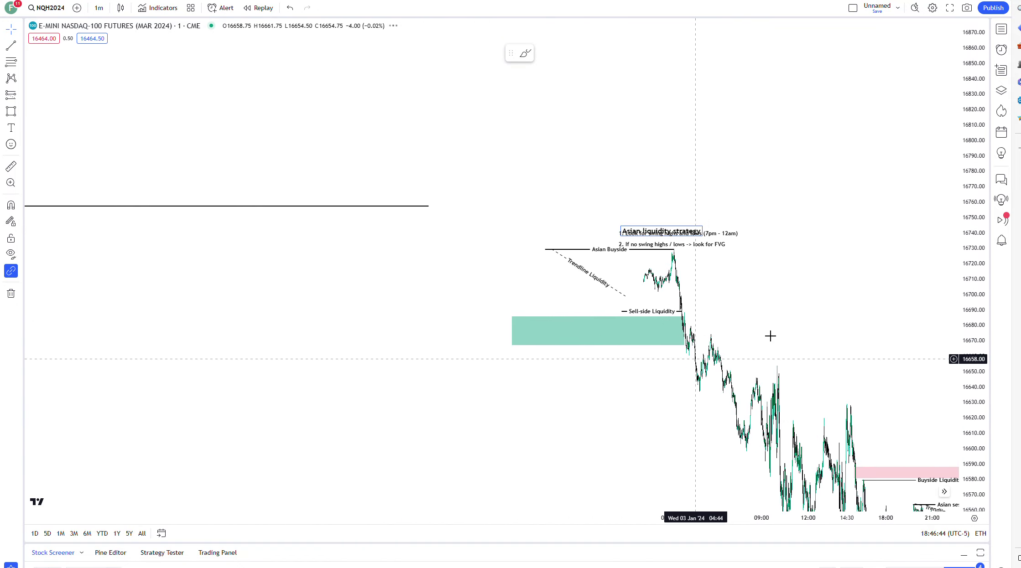
{"action": "left_click_drag", "start_coordinate": [968, 390], "coordinate": [926, 45]}
{"action": "scroll", "coordinate": [635, 318], "scroll_direction": "up", "scroll_amount": 4}
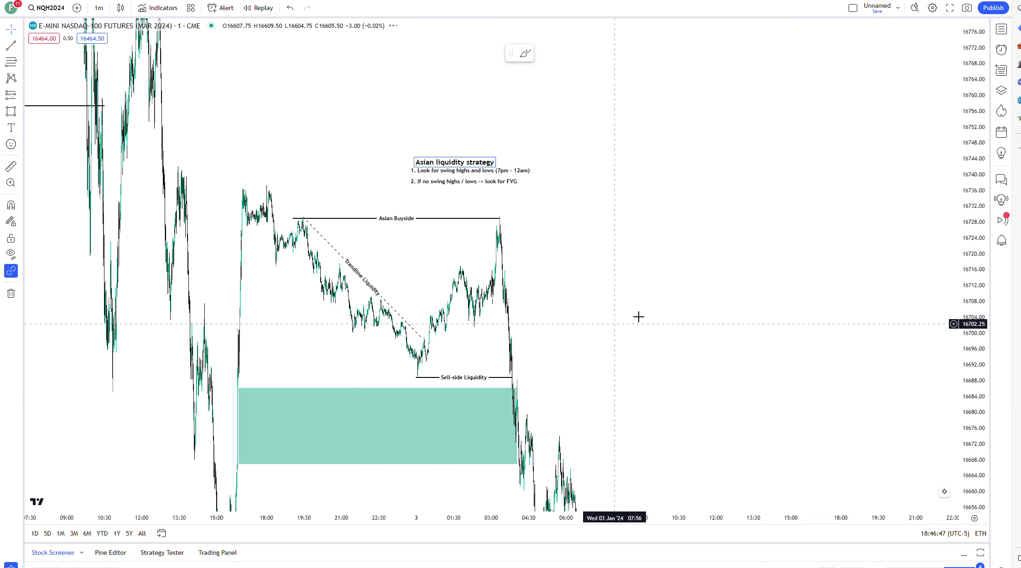
{"action": "scroll", "coordinate": [546, 359], "scroll_direction": "left", "scroll_amount": 3}
{"action": "scroll", "coordinate": [609, 317], "scroll_direction": "up", "scroll_amount": 3}
{"action": "scroll", "coordinate": [902, 307], "scroll_direction": "left", "scroll_amount": 3}
{"action": "scroll", "coordinate": [696, 280], "scroll_direction": "up", "scroll_amount": 2}
{"action": "scroll", "coordinate": [745, 315], "scroll_direction": "left", "scroll_amount": 2}
{"action": "scroll", "coordinate": [659, 333], "scroll_direction": "up", "scroll_amount": 3}
{"action": "scroll", "coordinate": [808, 311], "scroll_direction": "left", "scroll_amount": 3}
{"action": "scroll", "coordinate": [808, 311], "scroll_direction": "up", "scroll_amount": 2}
{"action": "scroll", "coordinate": [912, 337], "scroll_direction": "left", "scroll_amount": 3}
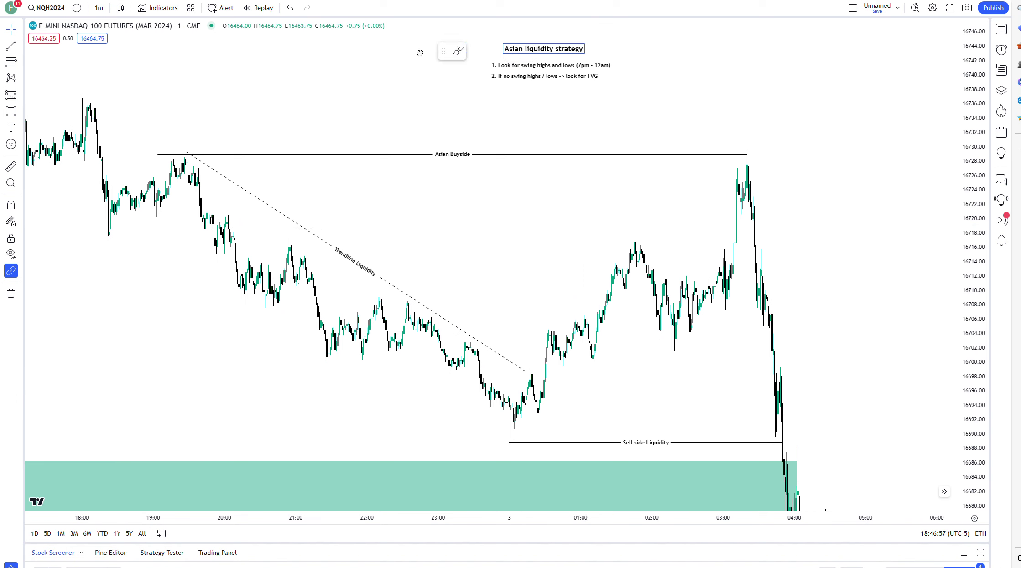
{"action": "left_click_drag", "start_coordinate": [518, 248], "coordinate": [477, 223]}
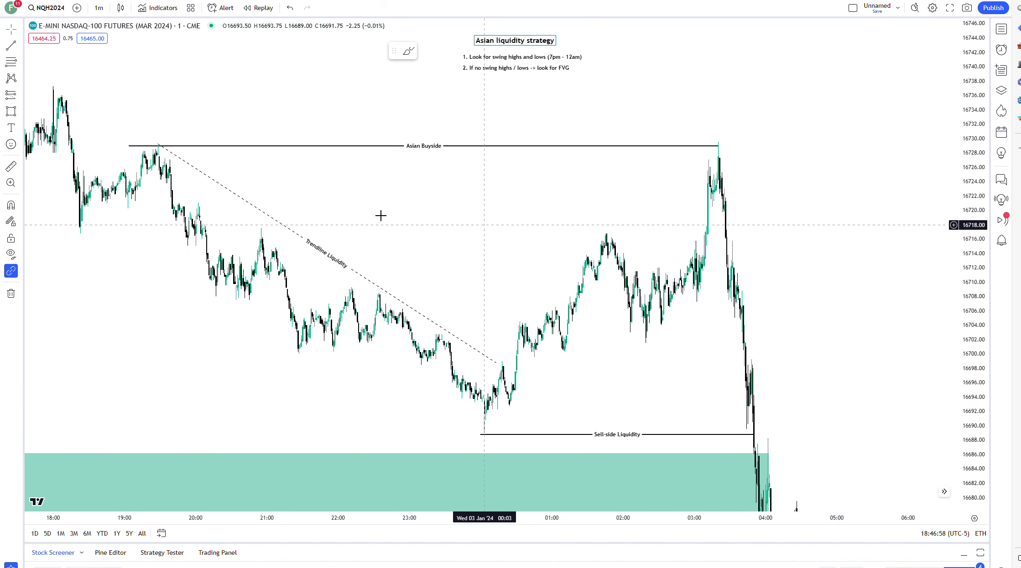
- Add a 14-pt 'Raid asian buyside' note near the Asian Buyside high and shift it up-left
{"action": "left_click", "coordinate": [11, 128]}
{"action": "left_click", "coordinate": [892, 98]}
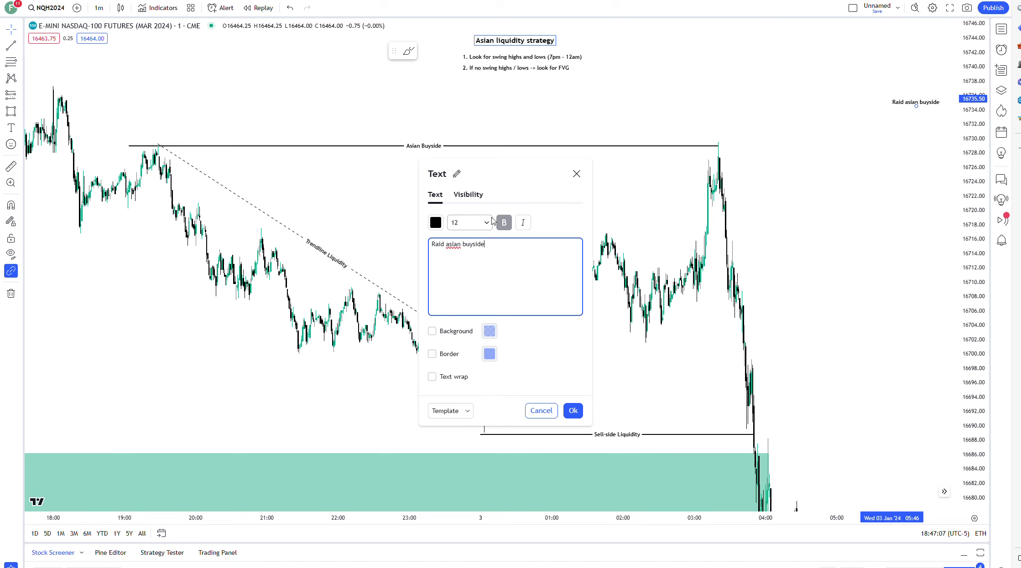
{"action": "left_click", "coordinate": [488, 224]}
{"action": "left_click", "coordinate": [475, 285]}
{"action": "left_click", "coordinate": [572, 411]}
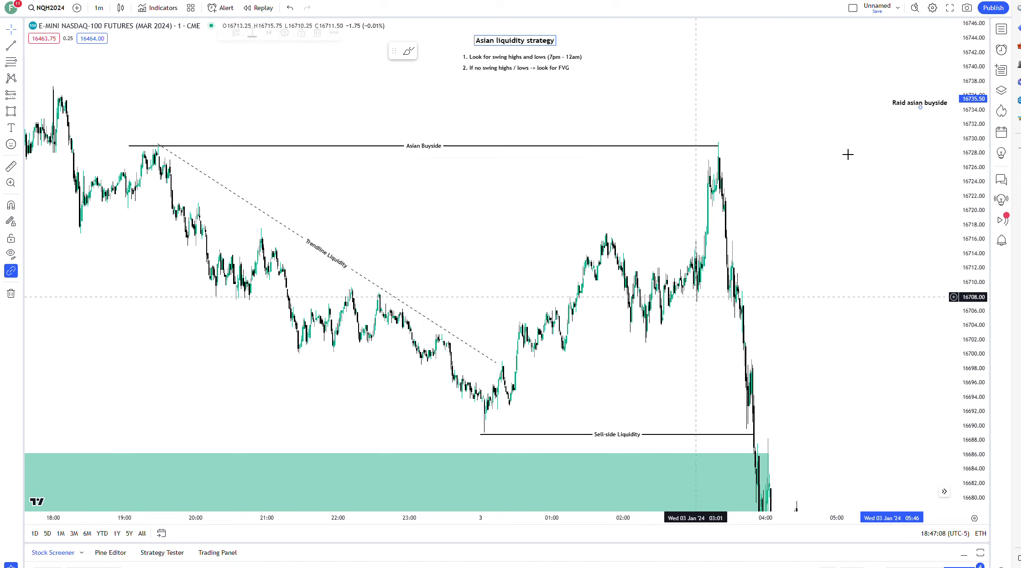
{"action": "left_click_drag", "start_coordinate": [912, 109], "coordinate": [788, 80]}
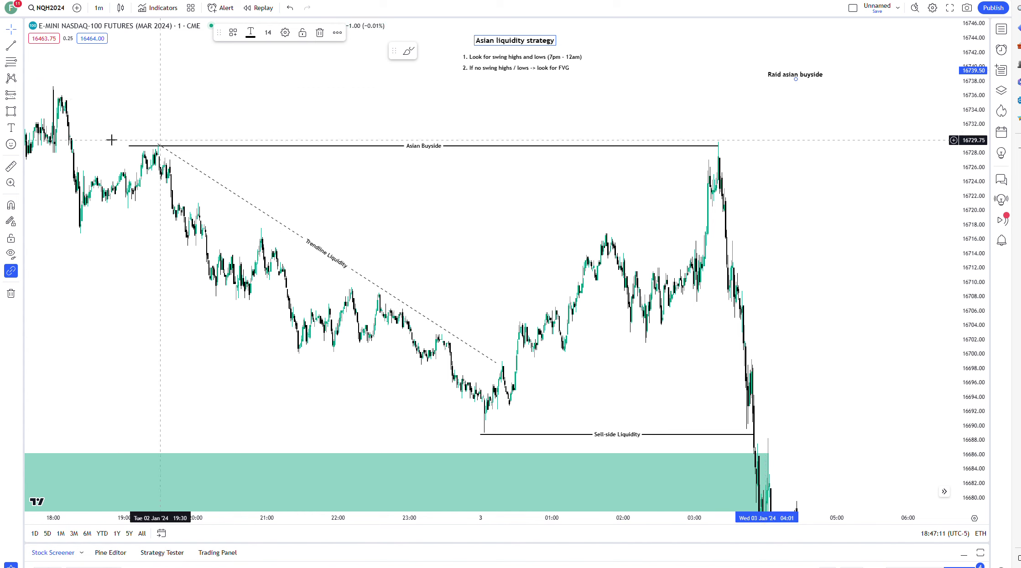
- Add an 'MSS' label directly beneath the Raid asian buyside note
{"action": "left_click", "coordinate": [780, 96]}
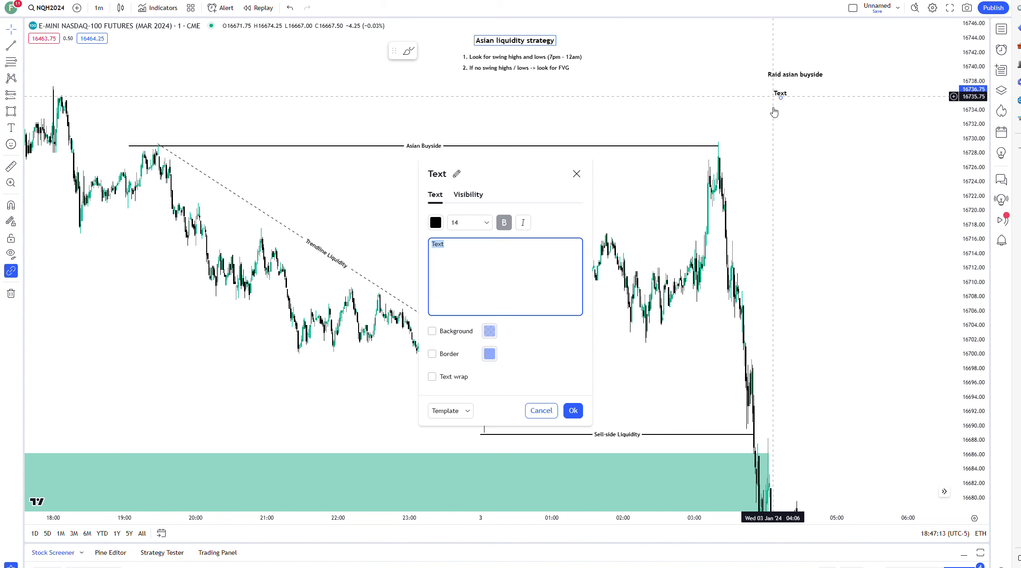
{"action": "left_click_drag", "start_coordinate": [518, 177], "coordinate": [401, 179]}
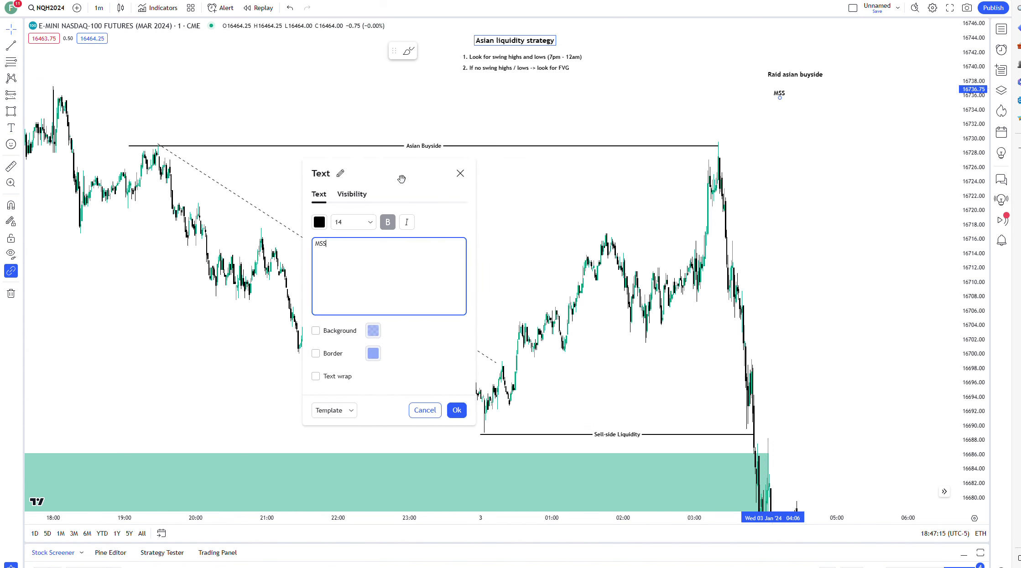
{"action": "left_click", "coordinate": [458, 410]}
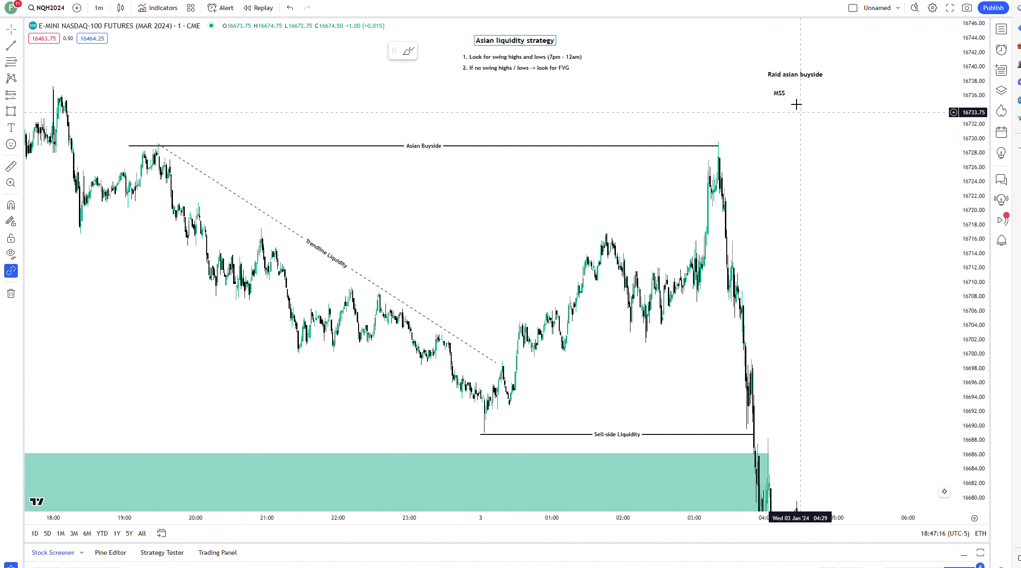
{"action": "left_click_drag", "start_coordinate": [781, 95], "coordinate": [800, 85]}
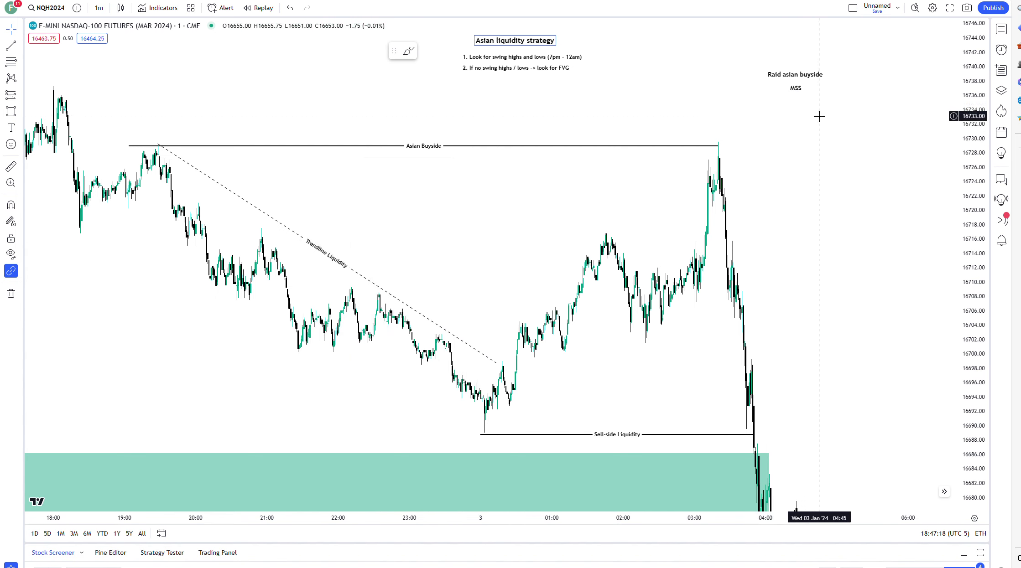
{"action": "scroll", "coordinate": [813, 184], "scroll_direction": "up", "scroll_amount": 2}
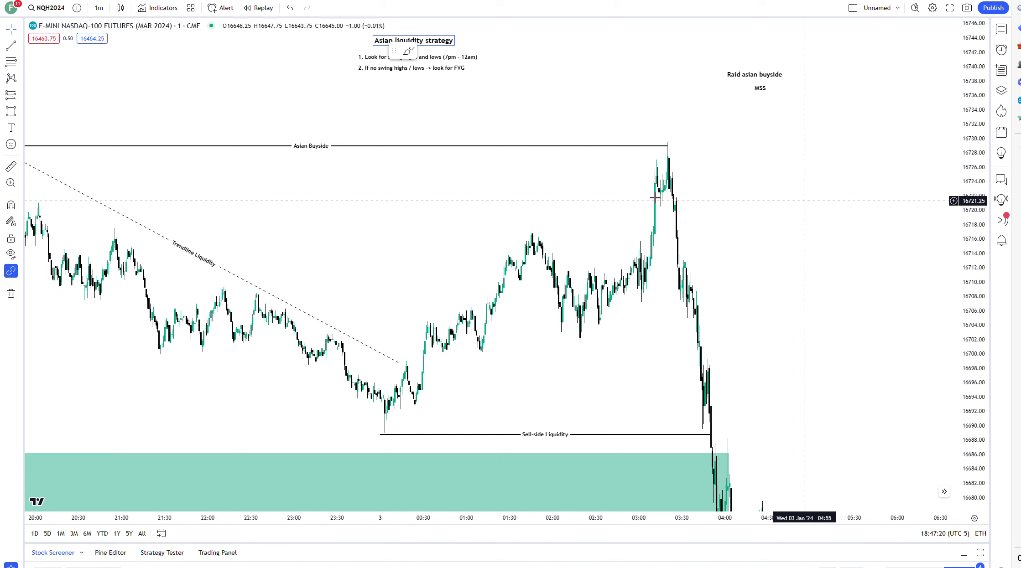
- Draw a short styled trend line at about 16720.50 marking the MSS level
{"action": "left_click", "coordinate": [21, 47]}
{"action": "left_click", "coordinate": [77, 57]}
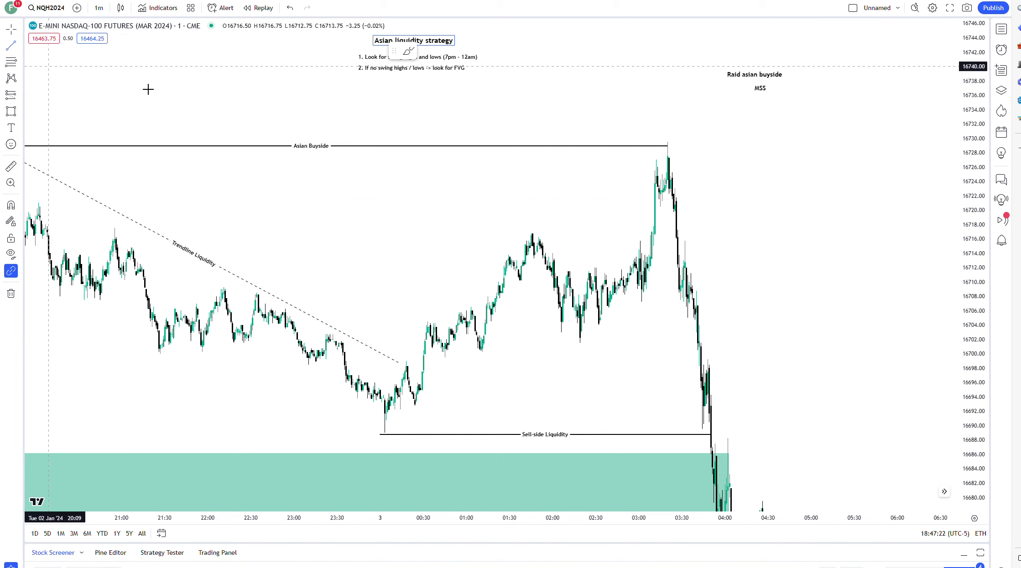
{"action": "left_click", "coordinate": [674, 207]}
{"action": "left_click", "coordinate": [317, 63]}
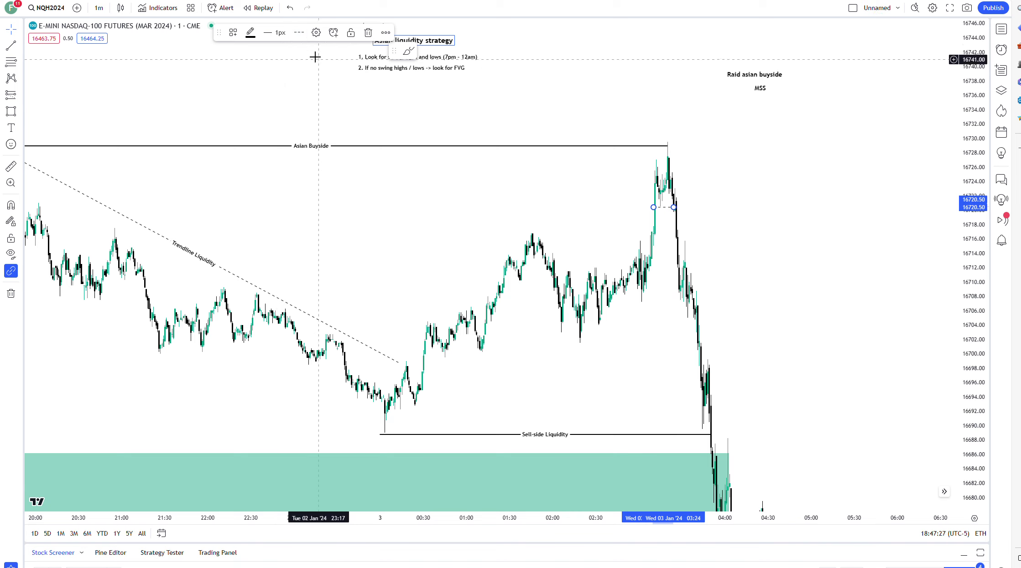
{"action": "left_click", "coordinate": [299, 34]}
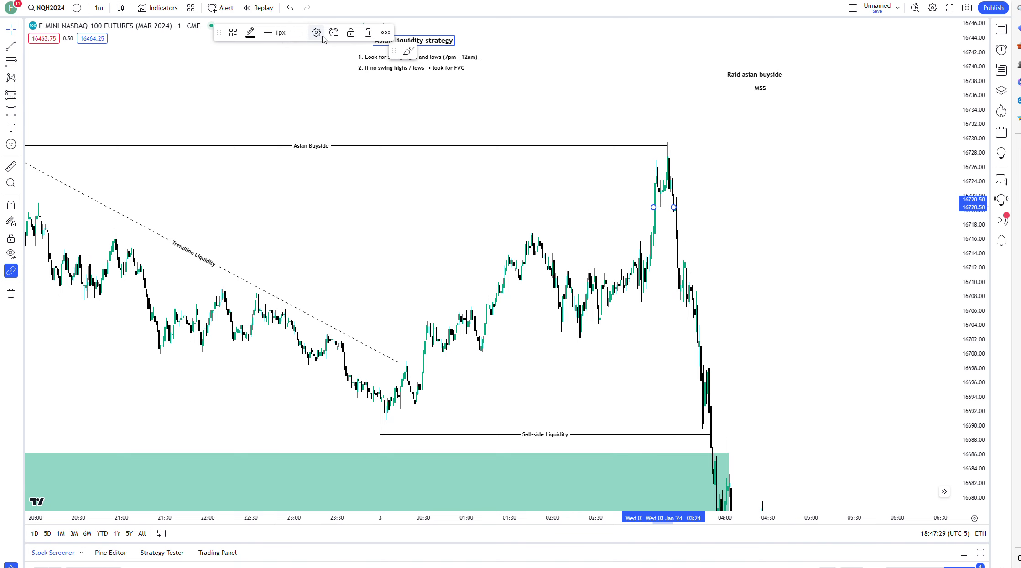
- Add MSS text to the line, then clear it so the line stays unlabelled
{"action": "left_click", "coordinate": [318, 34]}
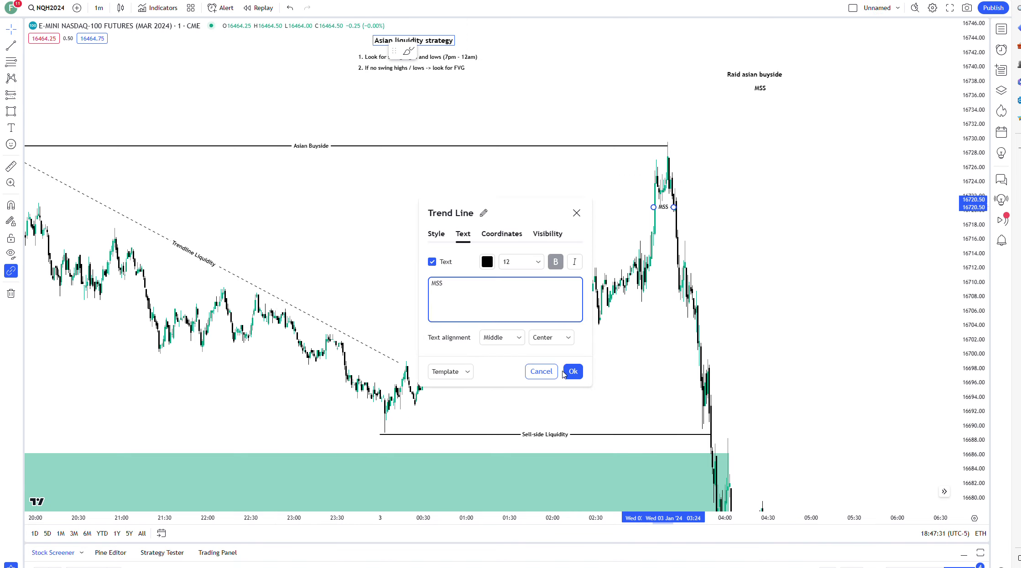
{"action": "left_click", "coordinate": [565, 372]}
{"action": "scroll", "coordinate": [638, 296], "scroll_direction": "up", "scroll_amount": 2}
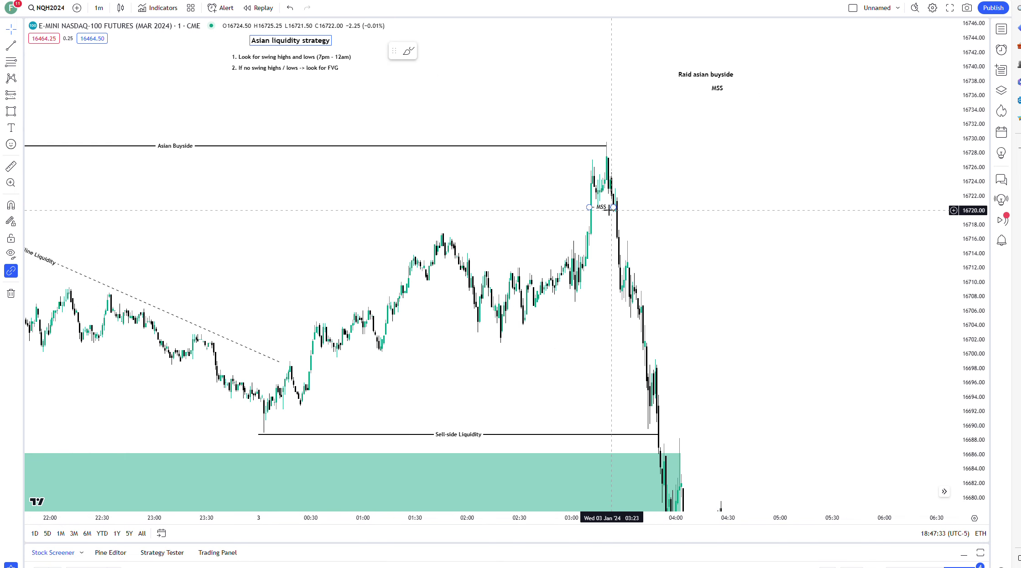
{"action": "left_click", "coordinate": [318, 34]}
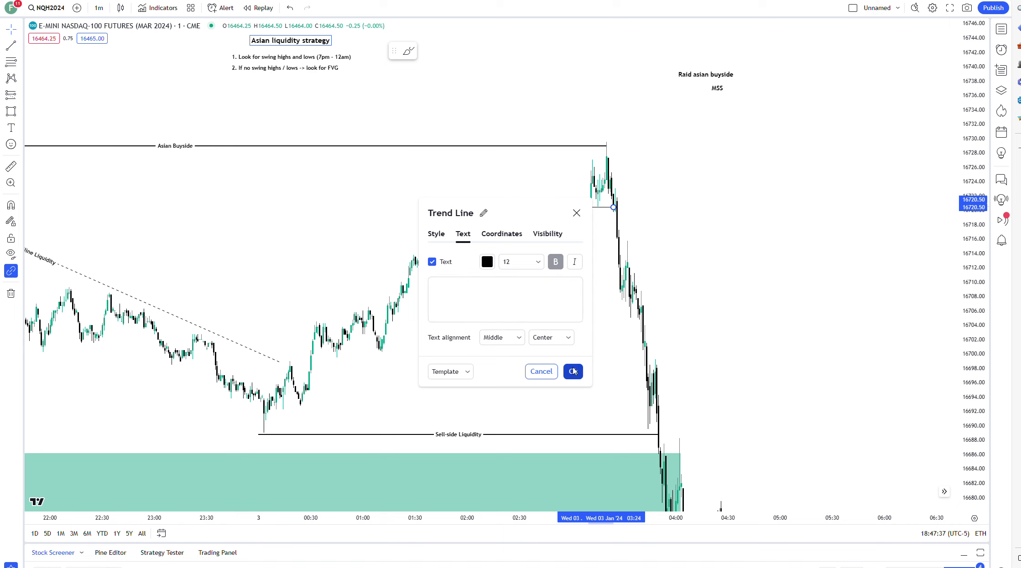
{"action": "left_click", "coordinate": [573, 372]}
{"action": "scroll", "coordinate": [750, 226], "scroll_direction": "up", "scroll_amount": 2}
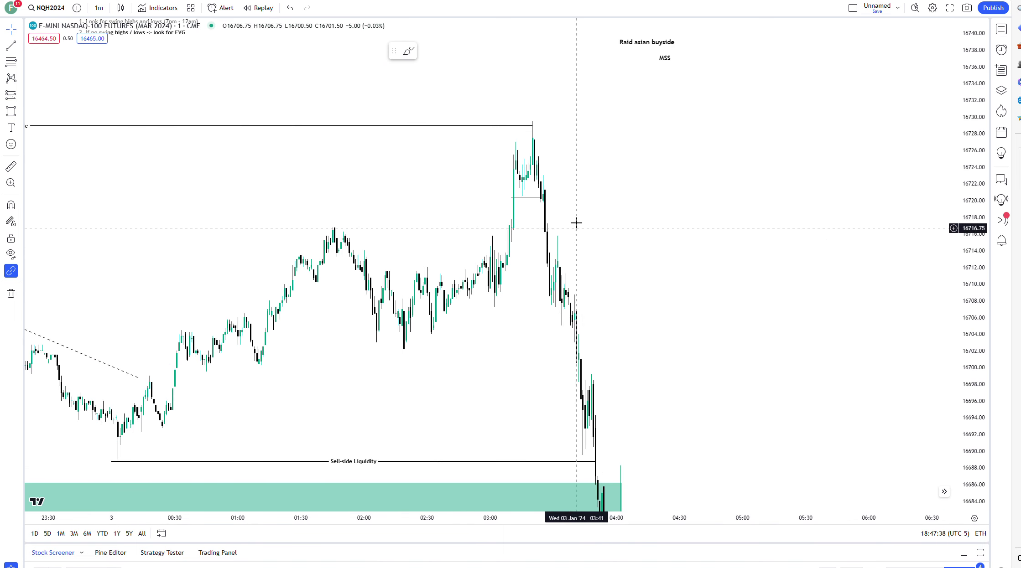
{"action": "left_click_drag", "start_coordinate": [597, 188], "coordinate": [598, 197]}
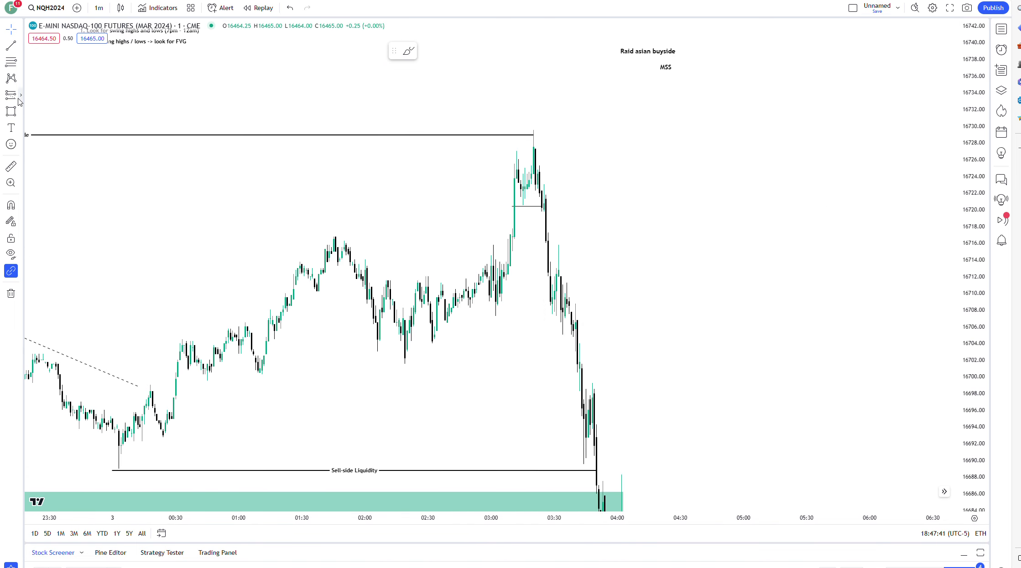
- Add a short position entering at 16720.25 with stop 16729.50 and target 16701.75
{"action": "left_click", "coordinate": [19, 96]}
{"action": "left_click", "coordinate": [55, 124]}
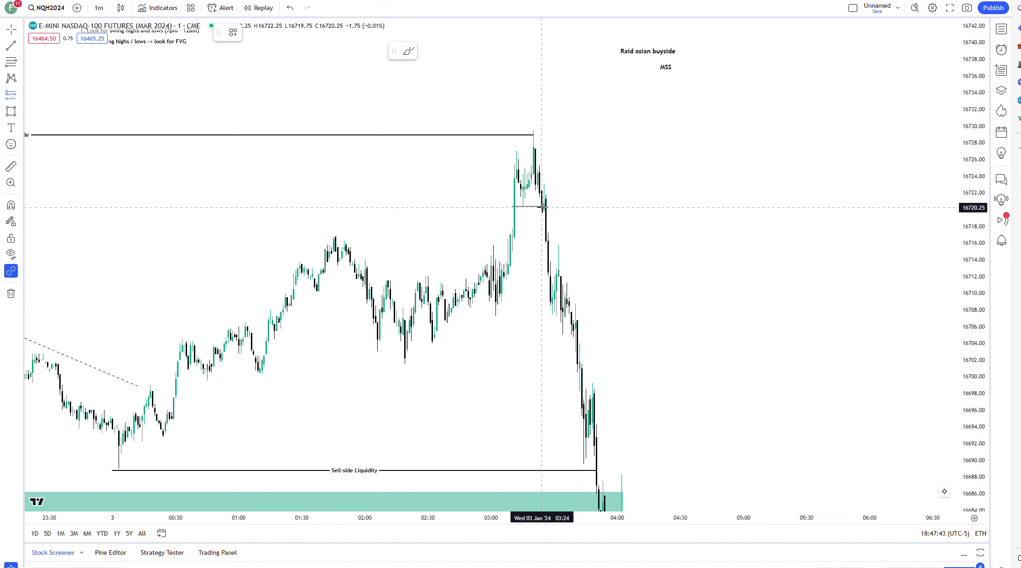
{"action": "left_click", "coordinate": [542, 207]}
{"action": "left_click_drag", "start_coordinate": [541, 52], "coordinate": [541, 130]}
{"action": "left_click", "coordinate": [748, 275]}
{"action": "left_click_drag", "start_coordinate": [748, 275], "coordinate": [744, 267]}
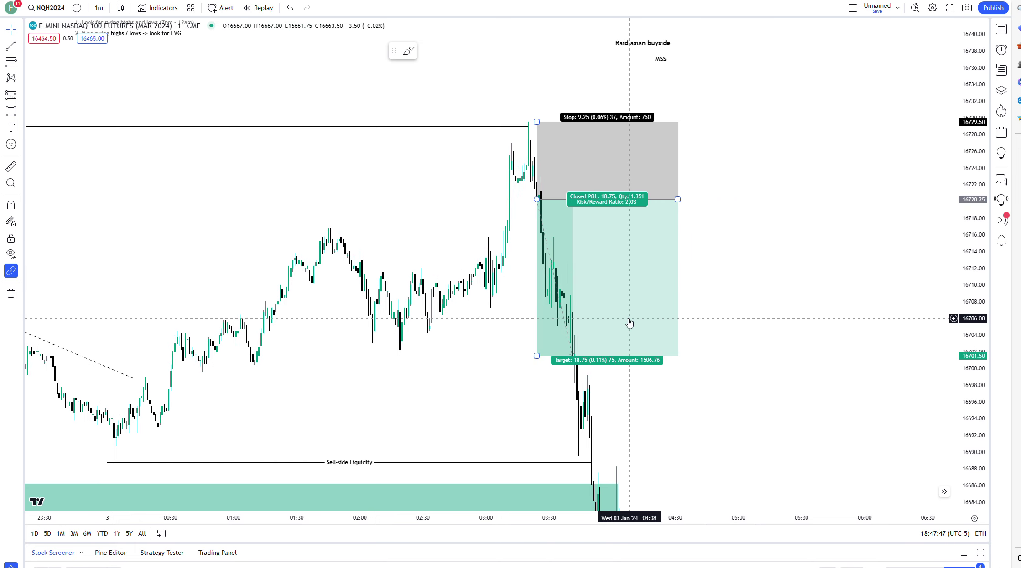
{"action": "left_click_drag", "start_coordinate": [537, 357], "coordinate": [537, 354]}
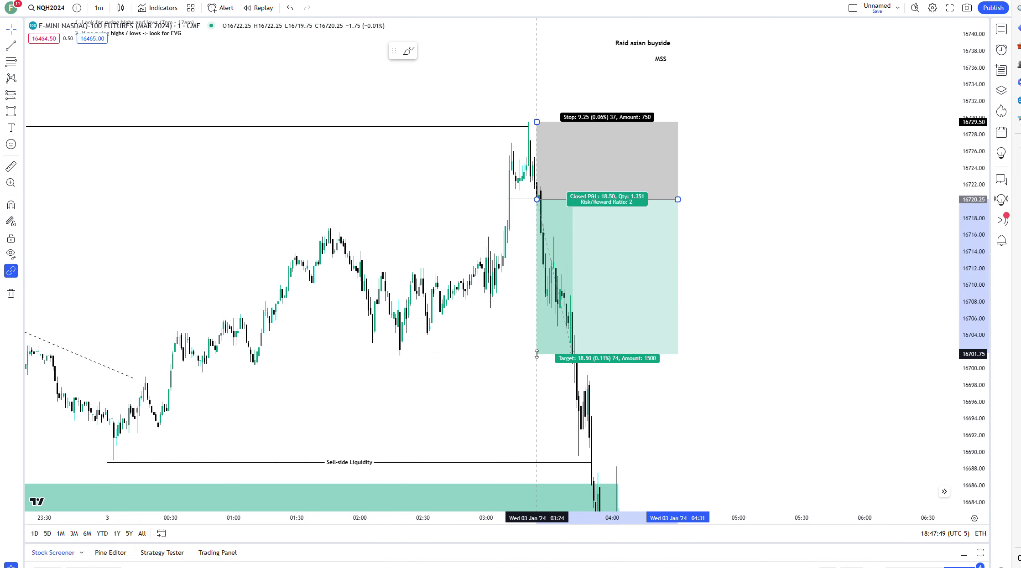
{"action": "left_click", "coordinate": [776, 304]}
- Nudge the strategy notes, placing 'Raid asian buyside' and the MSS label beside them
{"action": "left_click_drag", "start_coordinate": [757, 170], "coordinate": [875, 315]}
{"action": "left_click_drag", "start_coordinate": [301, 168], "coordinate": [307, 164]}
{"action": "left_click", "coordinate": [753, 135]}
{"action": "left_click_drag", "start_coordinate": [764, 190], "coordinate": [511, 148]}
{"action": "left_click_drag", "start_coordinate": [779, 206], "coordinate": [507, 161]}
{"action": "left_click", "coordinate": [524, 150]}
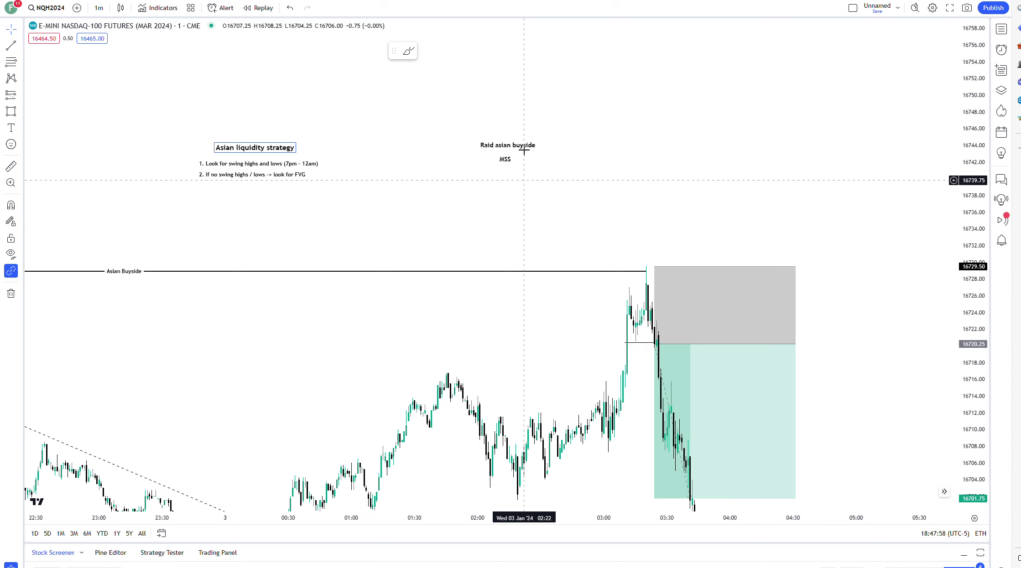
- Loop a pink highlighter stroke around the 'Raid asian buyside / MSS' text, then reframe the chart
{"action": "left_click", "coordinate": [21, 114]}
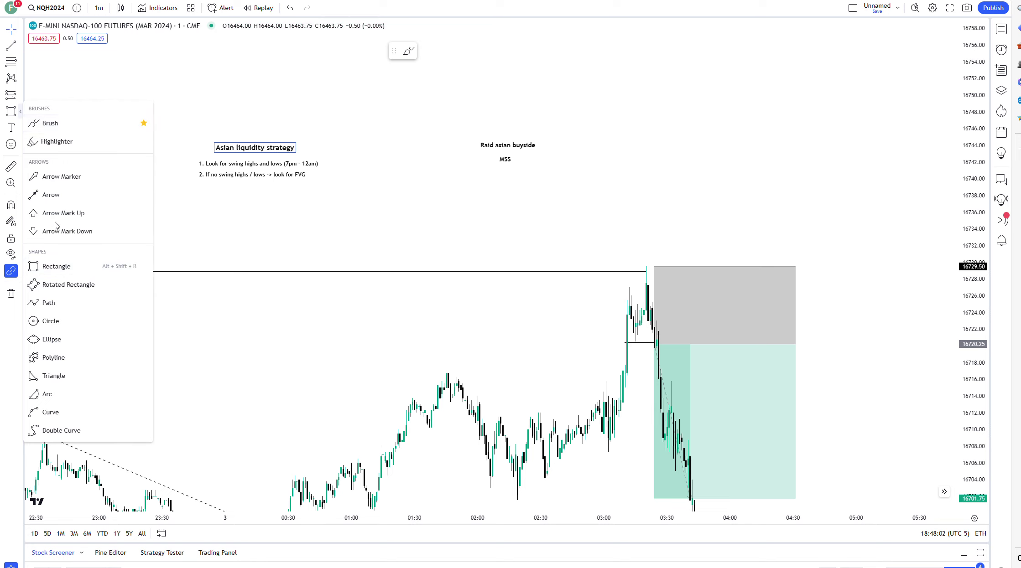
{"action": "left_click", "coordinate": [48, 141]}
{"action": "mouse_move", "coordinate": [481, 171]}
{"action": "left_mouse_down"}
{"action": "mouse_move", "coordinate": [527, 168]}
{"action": "mouse_move", "coordinate": [547, 137]}
{"action": "mouse_move", "coordinate": [497, 116]}
{"action": "mouse_move", "coordinate": [469, 145]}
{"action": "left_mouse_up"}
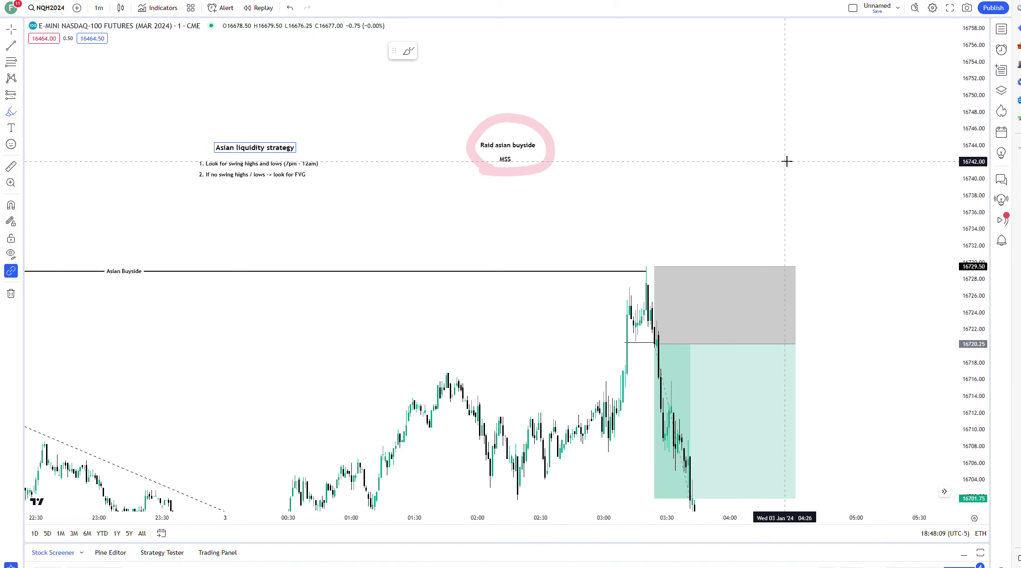
{"action": "scroll", "coordinate": [835, 218], "scroll_direction": "down", "scroll_amount": 2}
{"action": "left_click", "coordinate": [564, 137]}
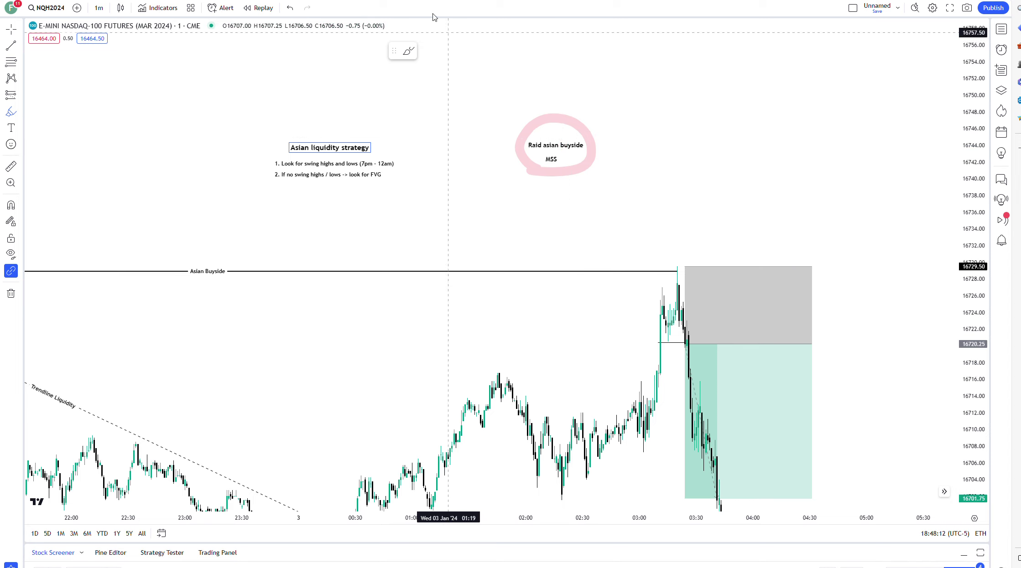
{"action": "left_click_drag", "start_coordinate": [772, 213], "coordinate": [734, 145]}
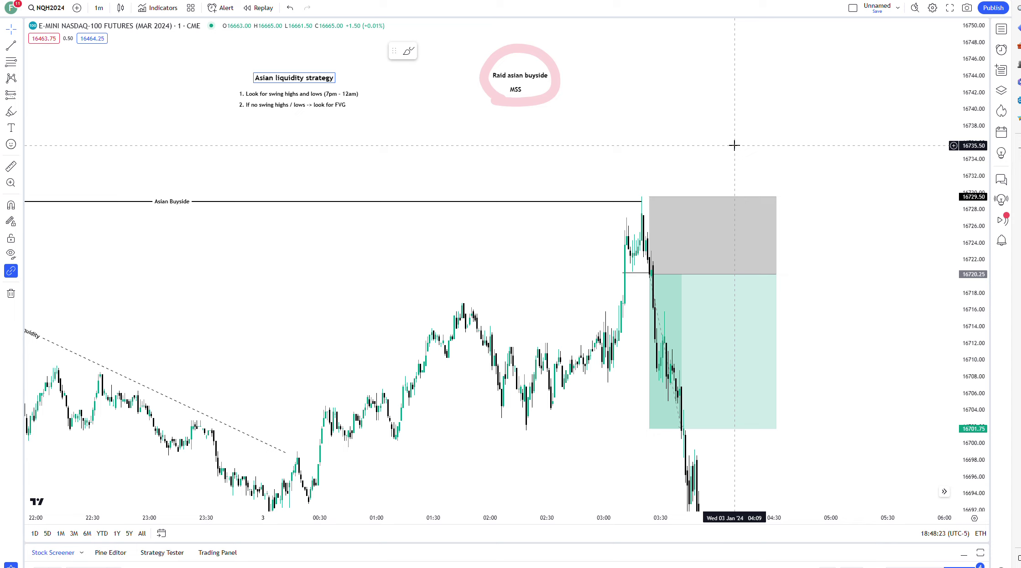
{"action": "scroll", "coordinate": [799, 276], "scroll_direction": "up", "scroll_amount": 1}
{"action": "left_click_drag", "start_coordinate": [838, 305], "coordinate": [769, 275]}
- Delete the short position box and the short MSS level line near 16720
{"action": "left_click", "coordinate": [701, 340]}
{"action": "key", "text": "Delete"}
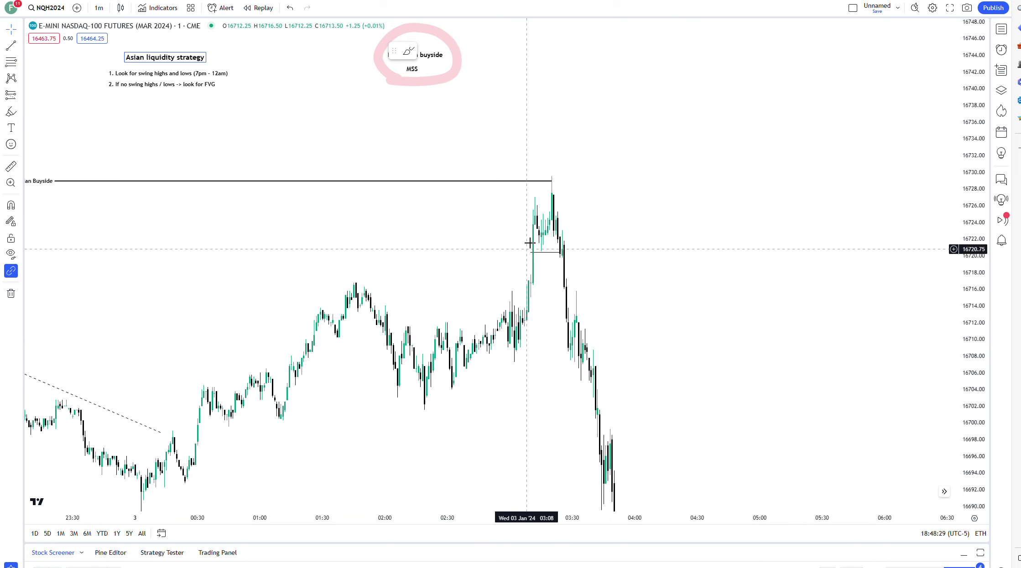
{"action": "left_click", "coordinate": [538, 253]}
{"action": "key", "text": "Delete"}
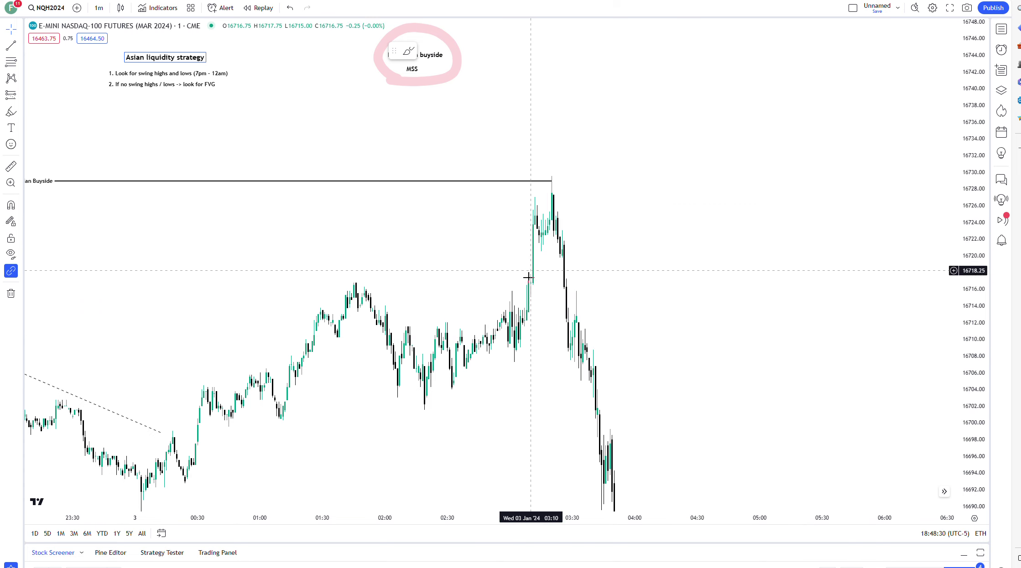
{"action": "left_click", "coordinate": [21, 115]}
{"action": "left_click", "coordinate": [55, 200]}
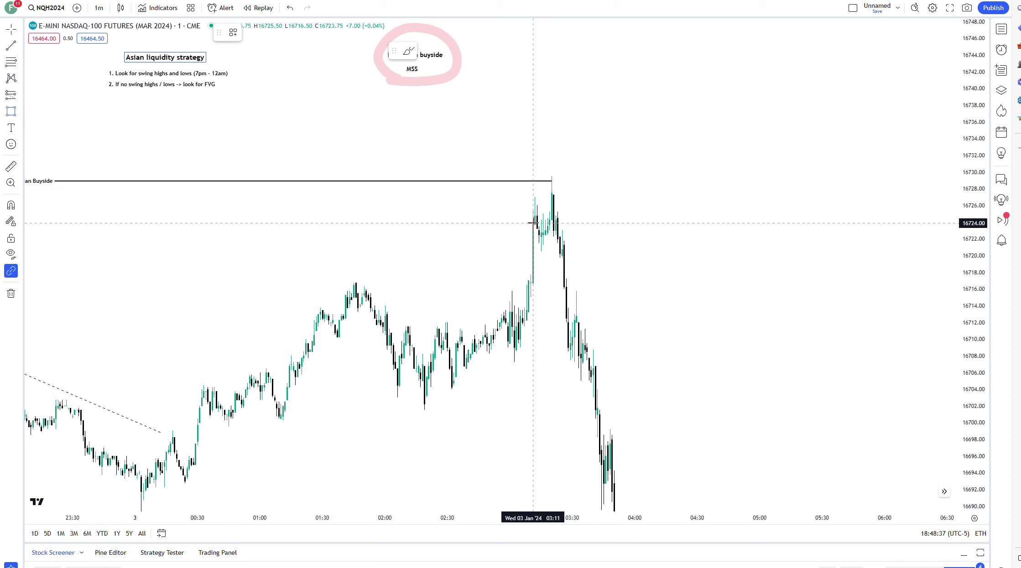
- Draw an orange zone box spanning 16717.50 to 16723.75
{"action": "left_click_drag", "start_coordinate": [533, 224], "coordinate": [675, 276]}
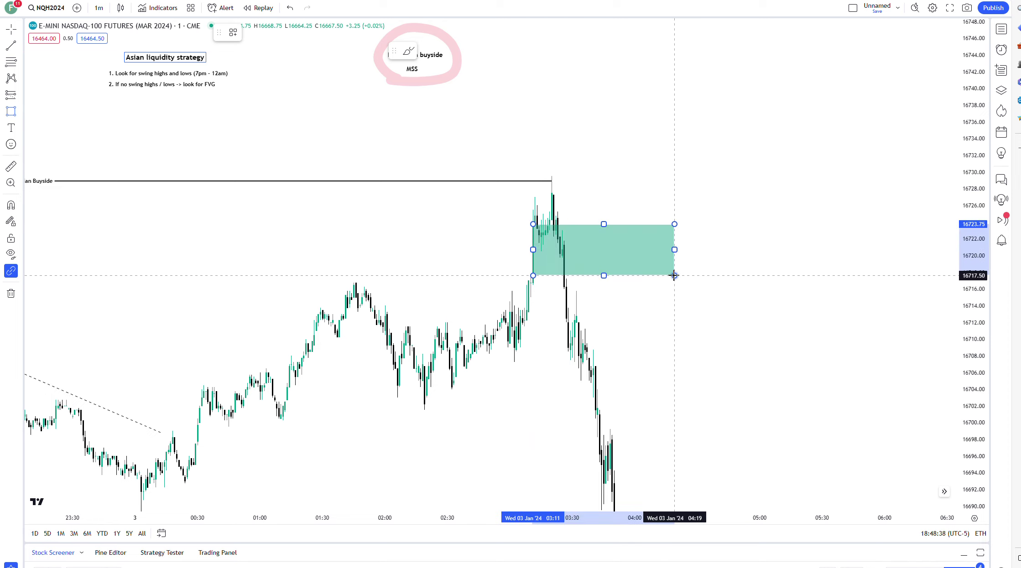
{"action": "left_click", "coordinate": [268, 32]}
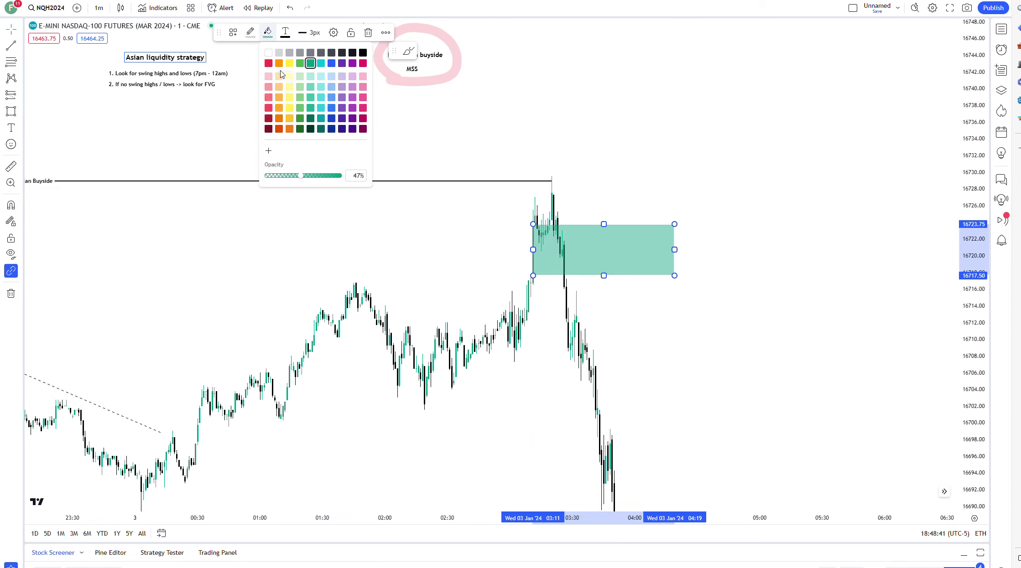
{"action": "left_click", "coordinate": [281, 75]}
{"action": "left_click", "coordinate": [580, 287]}
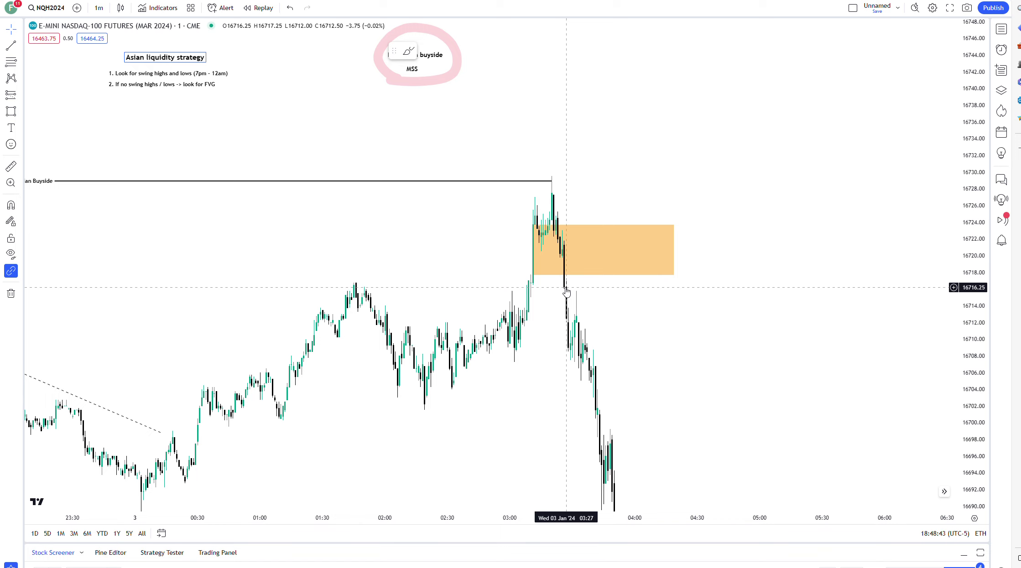
- Try a position with entry 16716 and stop 16725.25, then delete it
{"action": "left_click", "coordinate": [21, 65]}
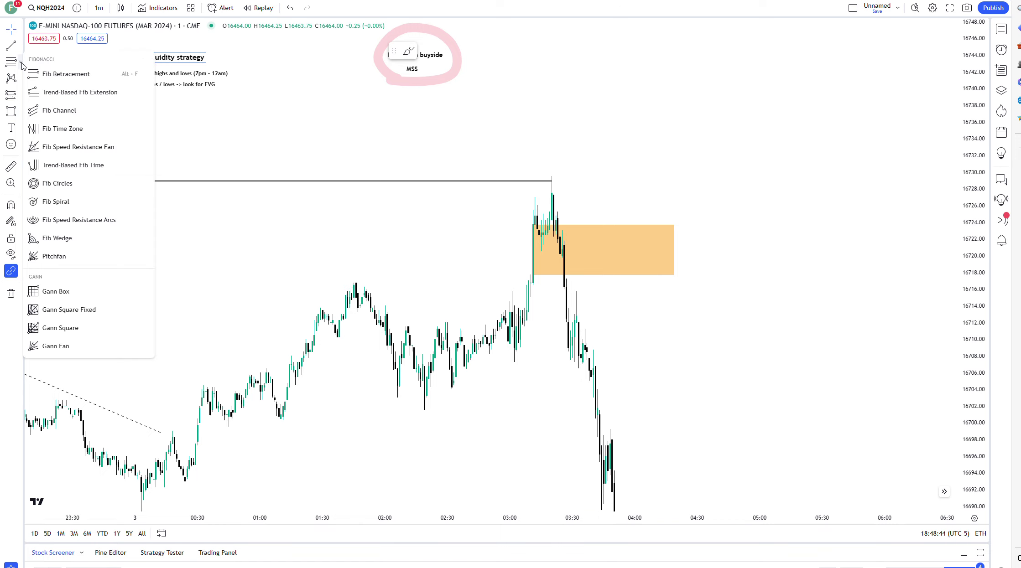
{"action": "left_click", "coordinate": [22, 95]}
{"action": "left_click", "coordinate": [59, 109]}
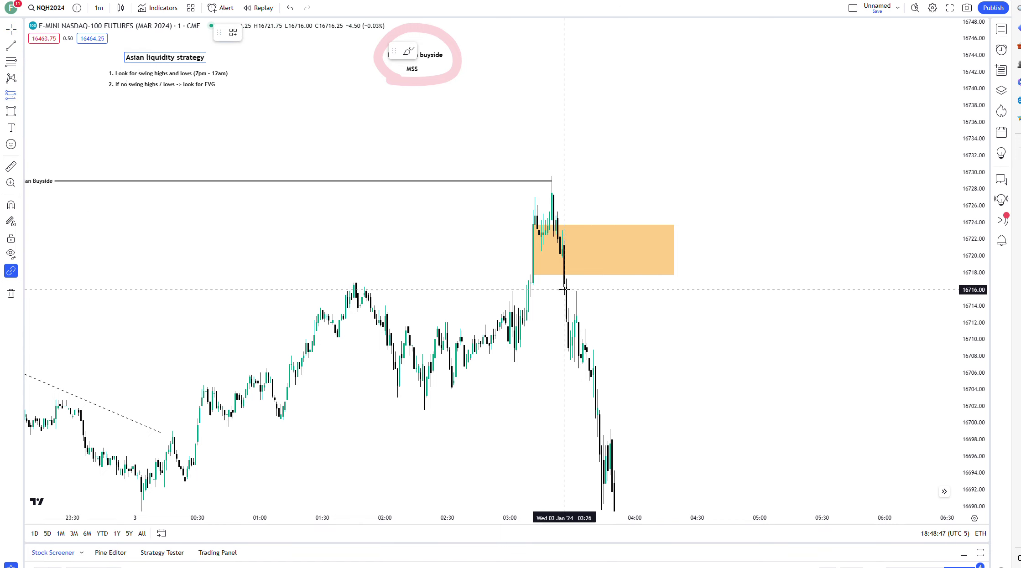
{"action": "left_click", "coordinate": [565, 290]}
{"action": "left_click_drag", "start_coordinate": [568, 130], "coordinate": [570, 212]}
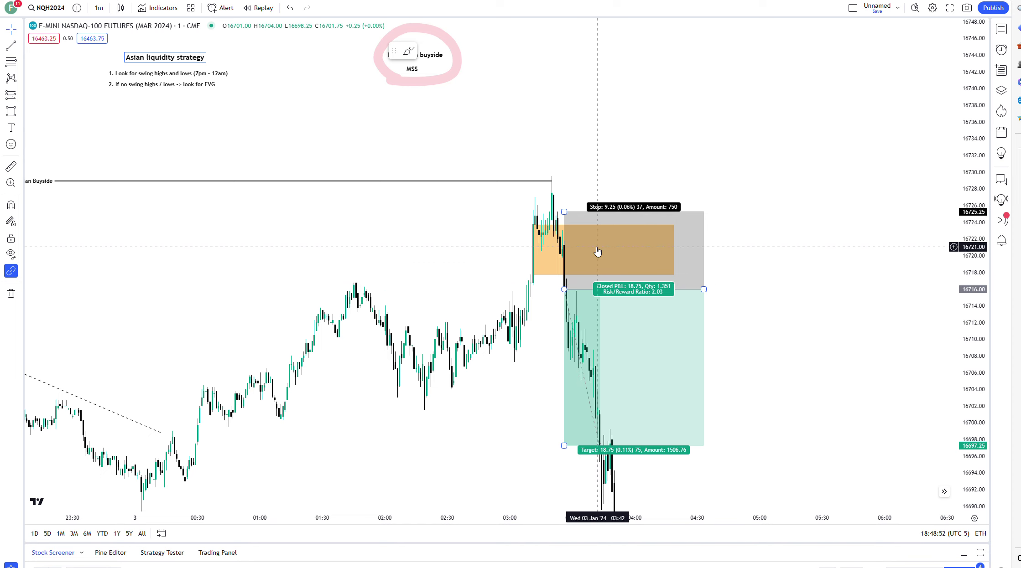
{"action": "left_click_drag", "start_coordinate": [837, 261], "coordinate": [835, 236]}
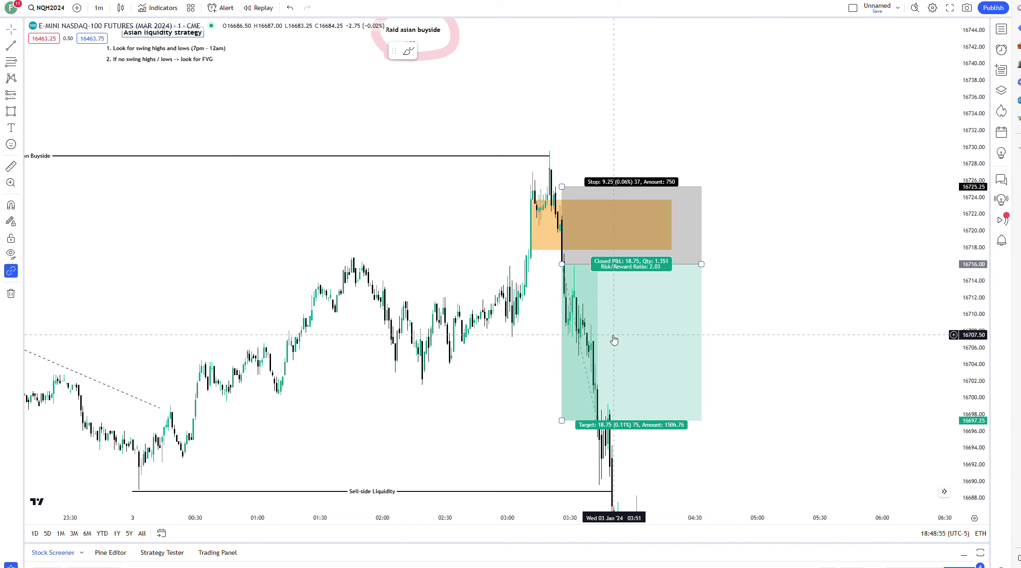
{"action": "mouse_move", "coordinate": [562, 419]}
{"action": "left_mouse_down"}
{"action": "mouse_move", "coordinate": [566, 484]}
{"action": "mouse_move", "coordinate": [568, 438]}
{"action": "left_mouse_up"}
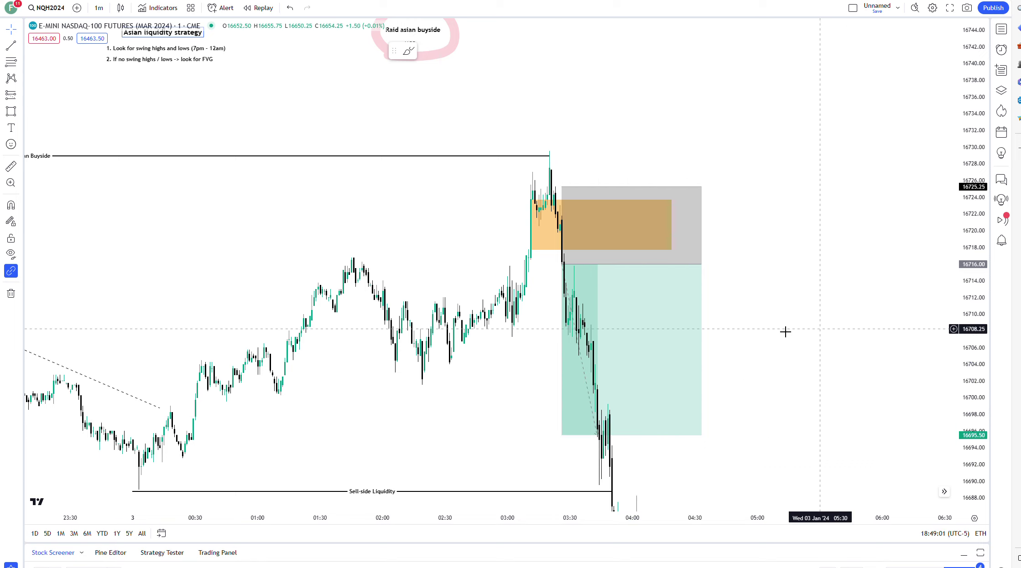
{"action": "key", "text": "Delete"}
{"action": "left_click_drag", "start_coordinate": [757, 307], "coordinate": [775, 433]}
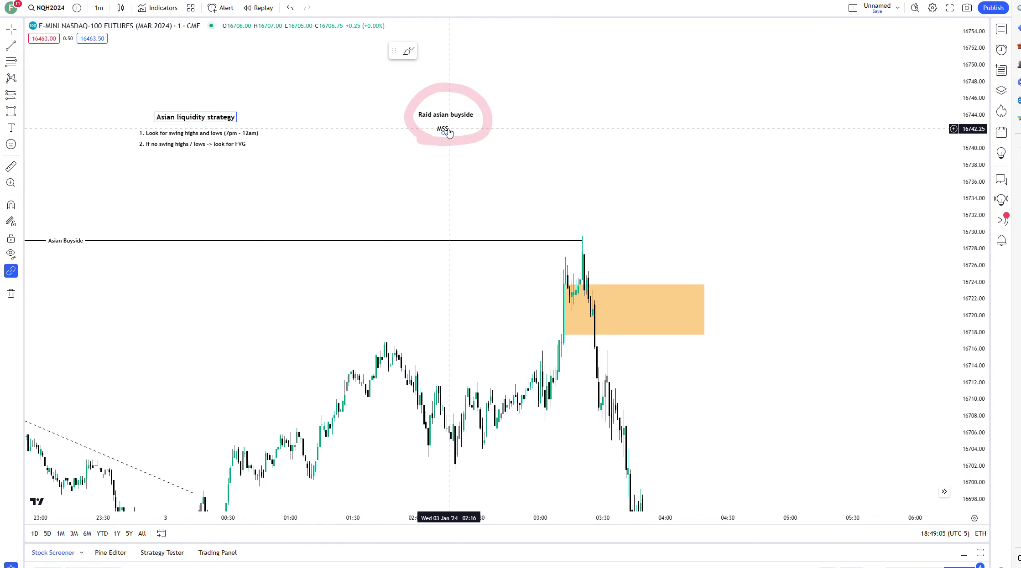
- Add a note reading 'Raid asian buyside / MSS / IFVG' next to the first note
{"action": "left_click_drag", "start_coordinate": [461, 146], "coordinate": [440, 158]}
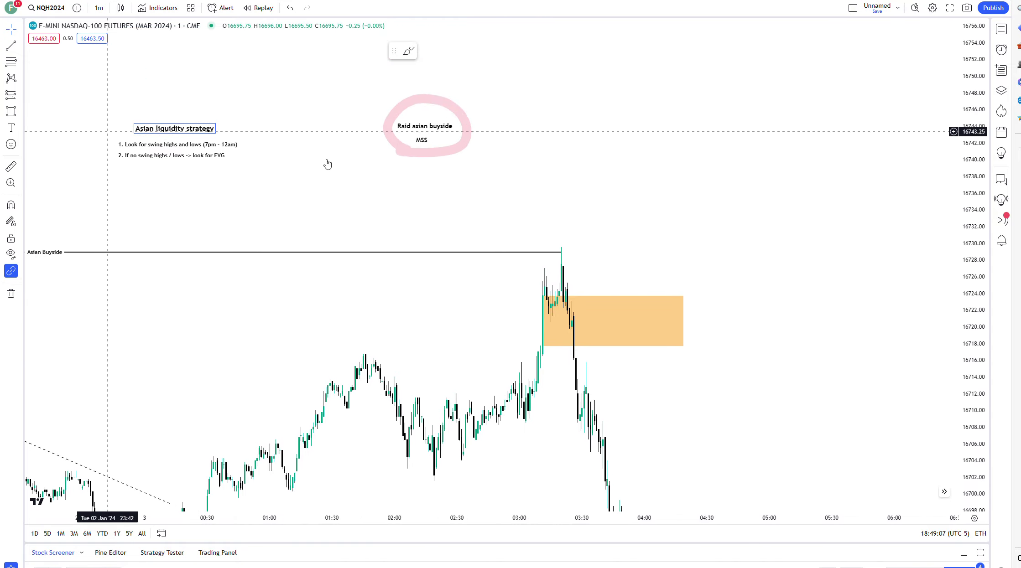
{"action": "left_click", "coordinate": [11, 127]}
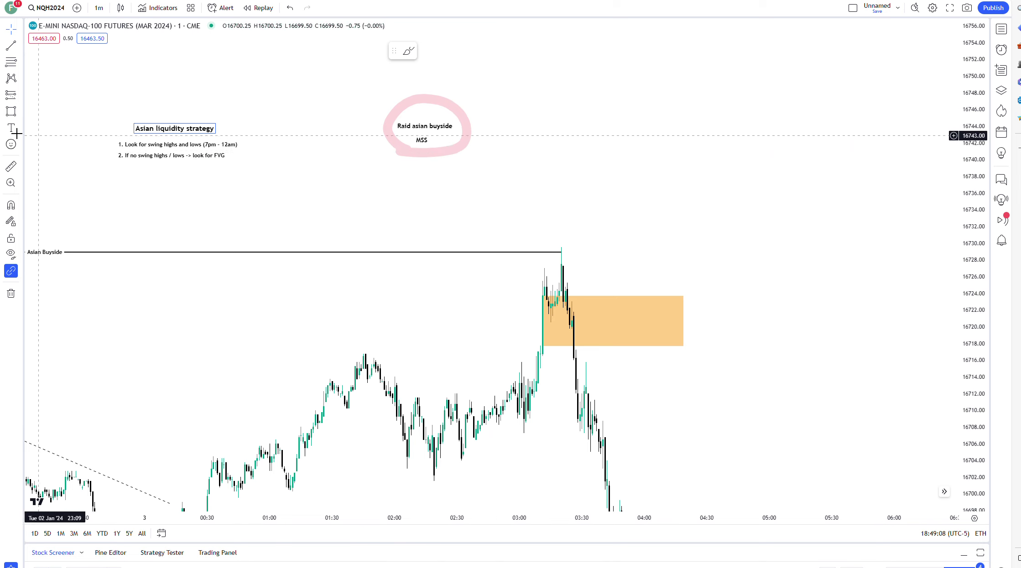
{"action": "left_click", "coordinate": [596, 124]}
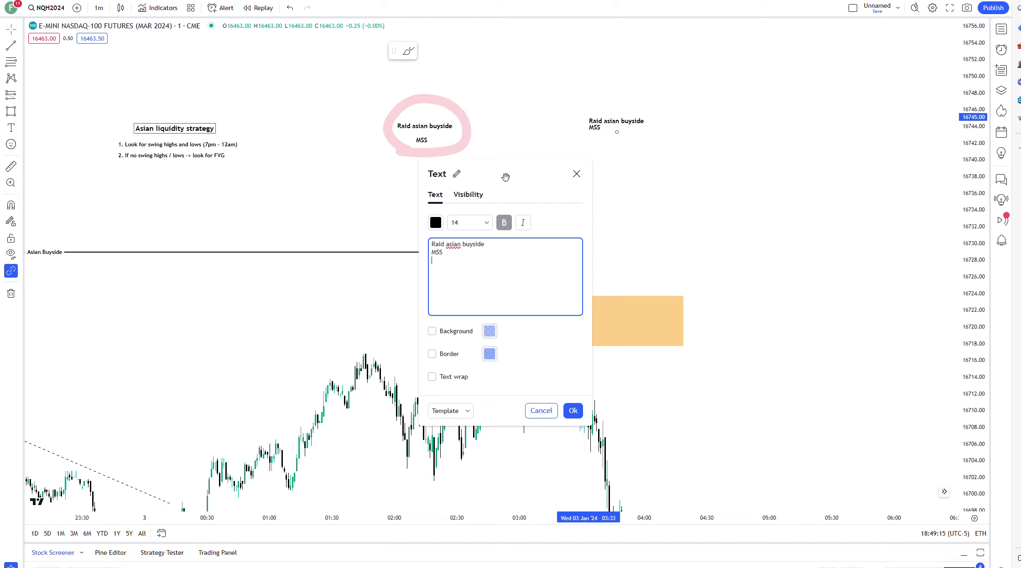
{"action": "left_click", "coordinate": [573, 411]}
{"action": "left_click_drag", "start_coordinate": [595, 136], "coordinate": [518, 141]}
{"action": "left_click", "coordinate": [534, 172]}
- Circle the new note with a pink highlighter stroke
{"action": "left_click", "coordinate": [21, 115]}
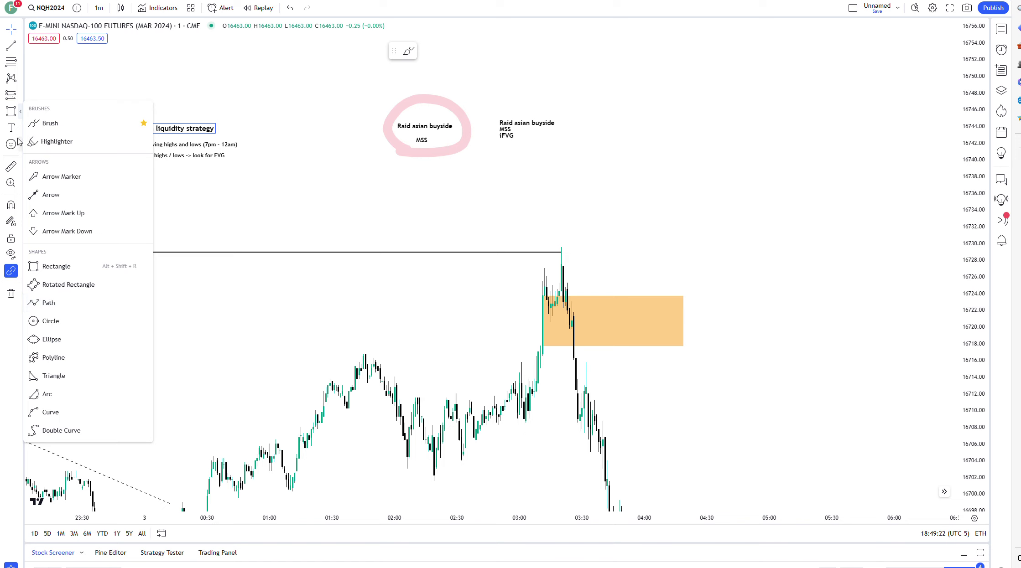
{"action": "left_click", "coordinate": [57, 141]}
{"action": "mouse_move", "coordinate": [479, 159]}
{"action": "left_mouse_down"}
{"action": "mouse_move", "coordinate": [566, 163]}
{"action": "mouse_move", "coordinate": [553, 96]}
{"action": "mouse_move", "coordinate": [476, 139]}
{"action": "mouse_move", "coordinate": [481, 158]}
{"action": "left_mouse_up"}
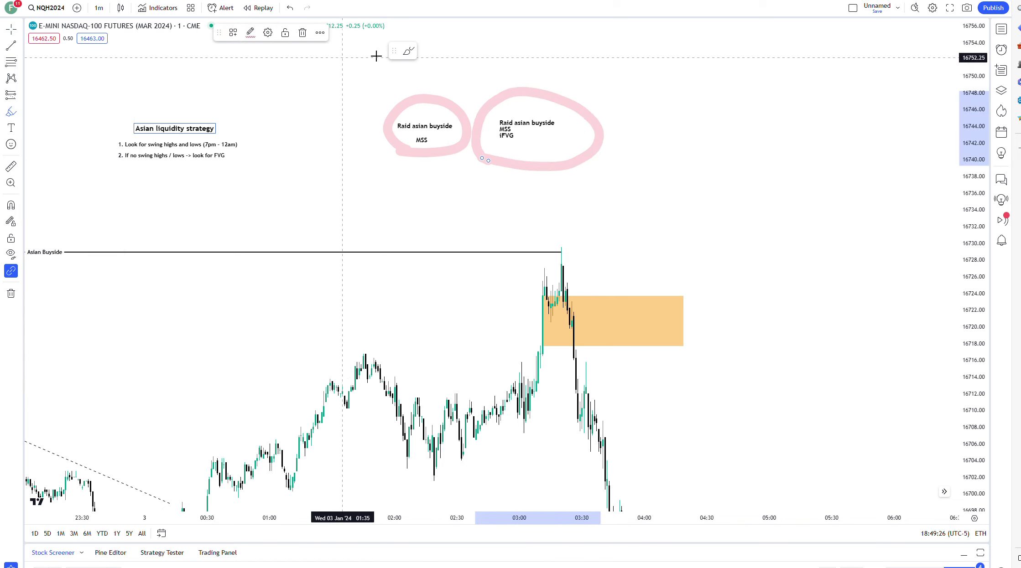
{"action": "left_click", "coordinate": [330, 87]}
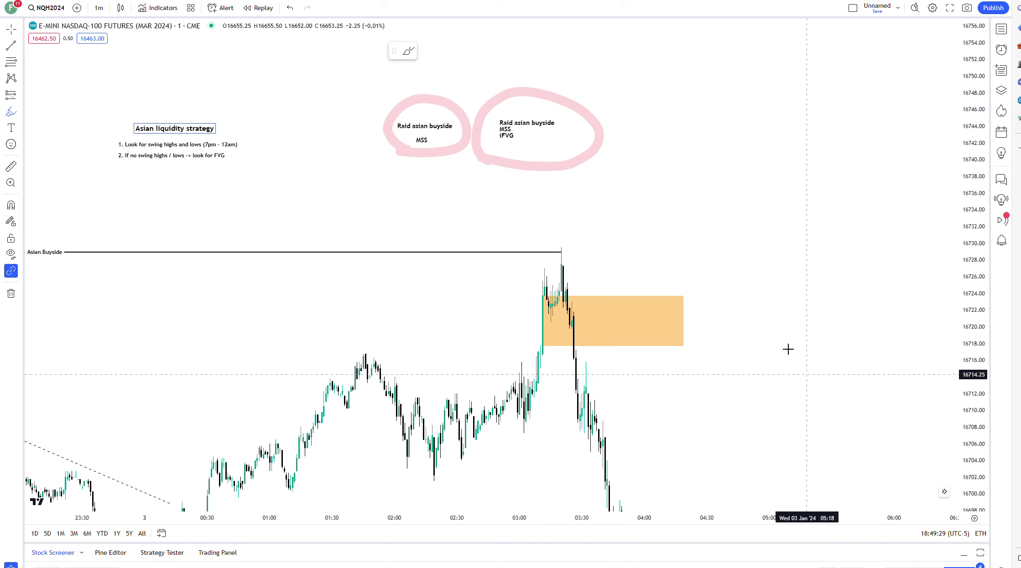
{"action": "left_click", "coordinate": [256, 9]}
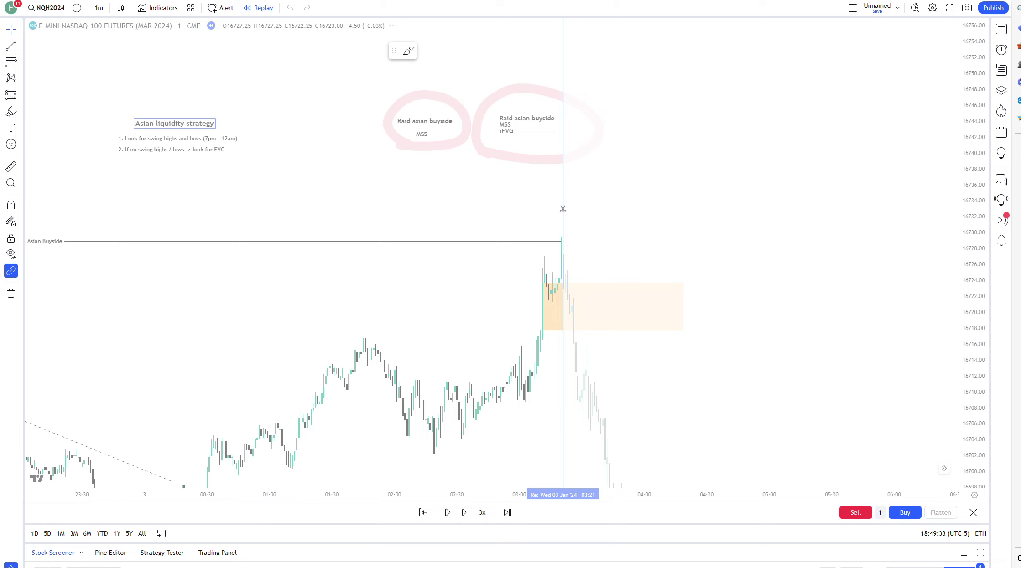
- Replay the chart from 03:21 on 30-second bars, stretching the price scale, then pause
{"action": "left_click", "coordinate": [563, 209]}
{"action": "left_click_drag", "start_coordinate": [834, 289], "coordinate": [502, 273]}
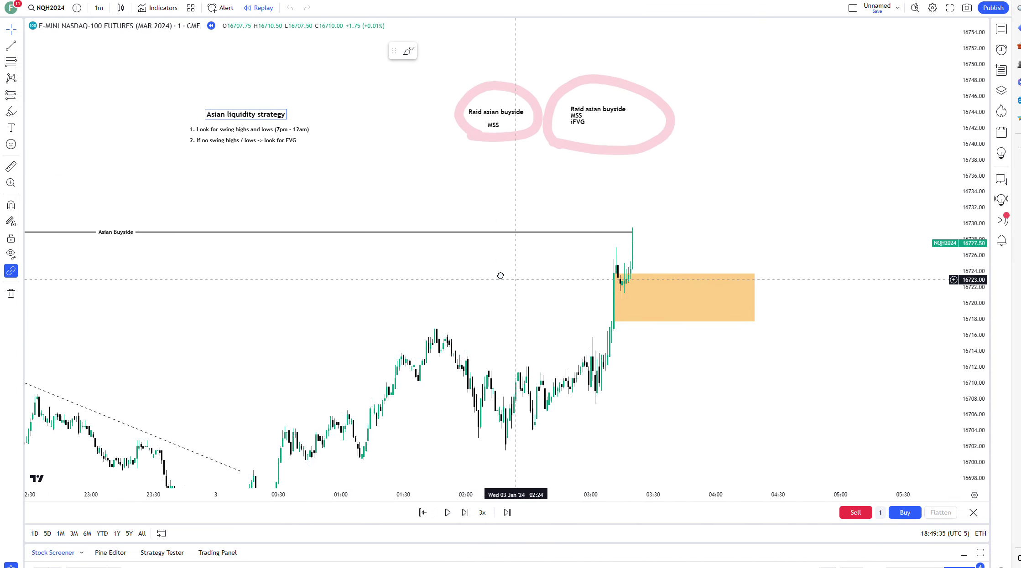
{"action": "left_click", "coordinate": [98, 8]}
{"action": "left_click", "coordinate": [110, 99]}
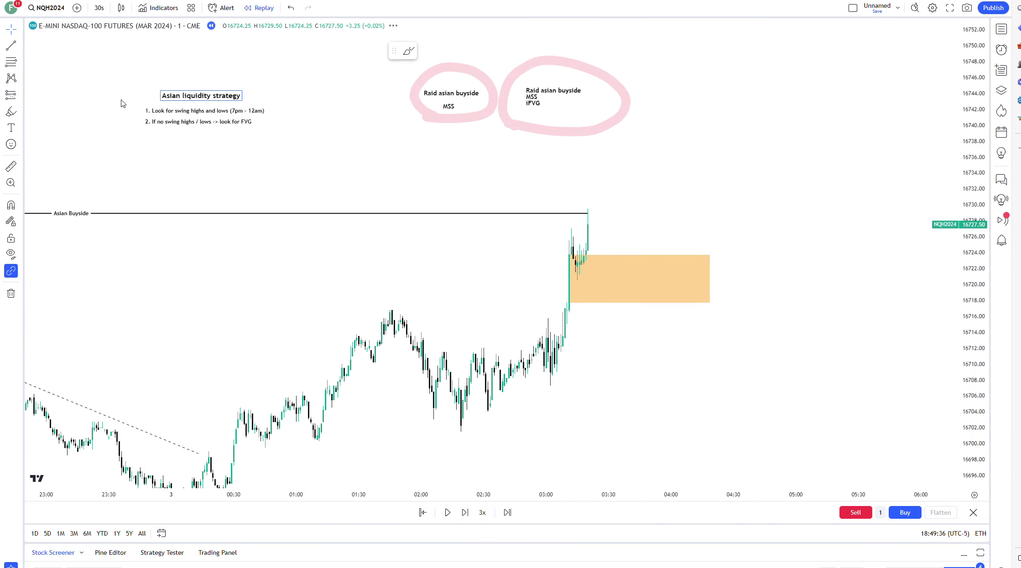
{"action": "left_click_drag", "start_coordinate": [683, 204], "coordinate": [664, 200]}
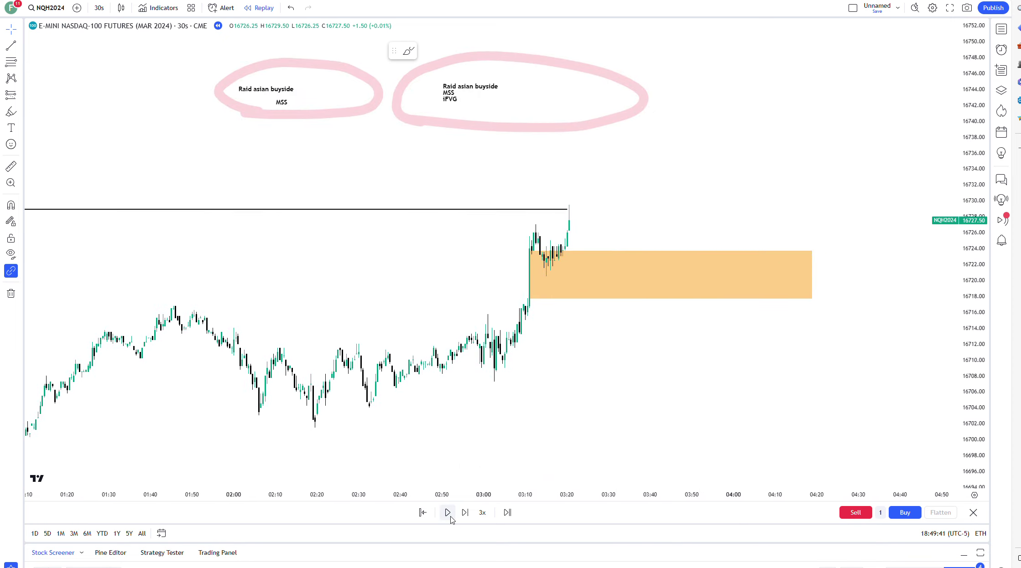
{"action": "mouse_move", "coordinate": [971, 396]}
{"action": "left_mouse_down"}
{"action": "mouse_move", "coordinate": [971, 378]}
{"action": "mouse_move", "coordinate": [971, 387]}
{"action": "left_mouse_up"}
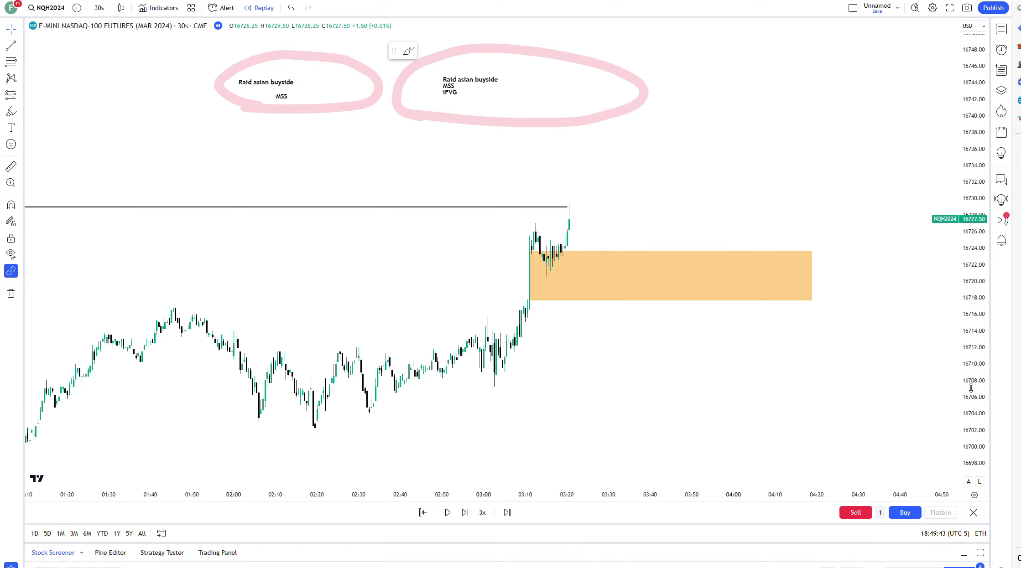
{"action": "left_click", "coordinate": [447, 515]}
{"action": "left_click_drag", "start_coordinate": [971, 320], "coordinate": [971, 252]}
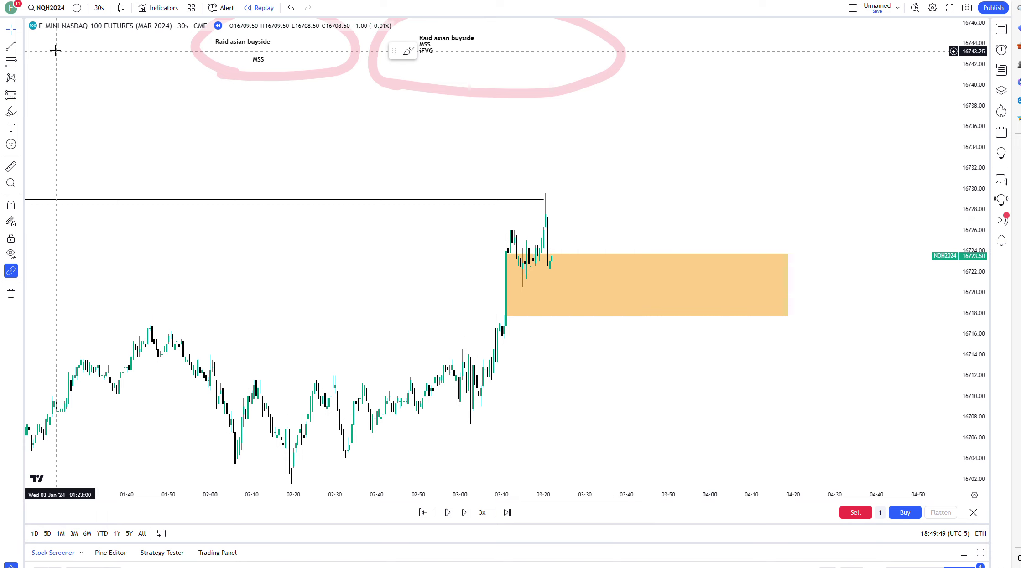
- Draw a trend line along the orange zone's top edge at about 16723.75
{"action": "left_click", "coordinate": [25, 47]}
{"action": "left_click", "coordinate": [55, 57]}
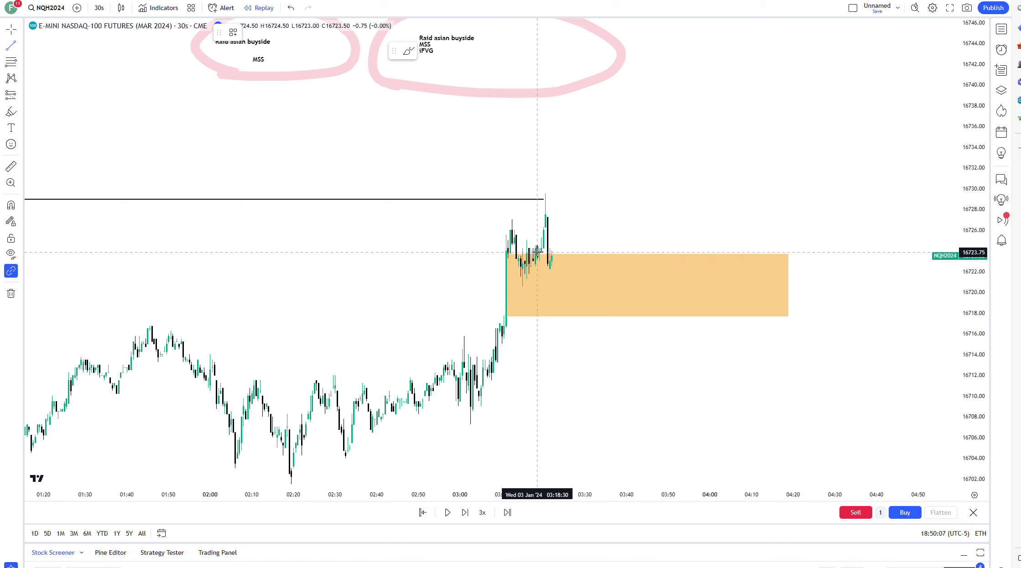
{"action": "left_click", "coordinate": [735, 242], "text": "shift"}
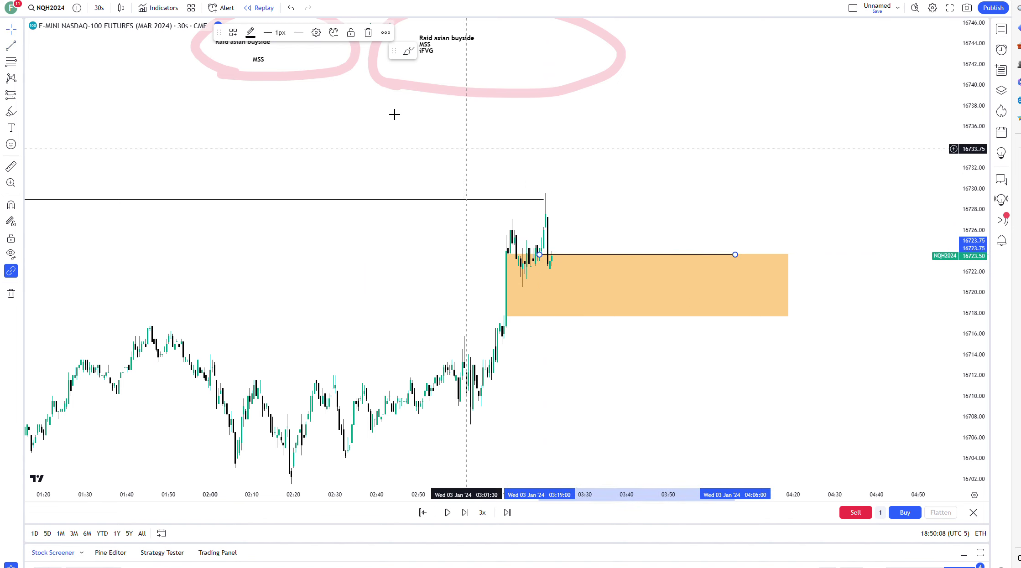
- Label the zone-top line 'CISD', aligned to the right
{"action": "left_click", "coordinate": [318, 33]}
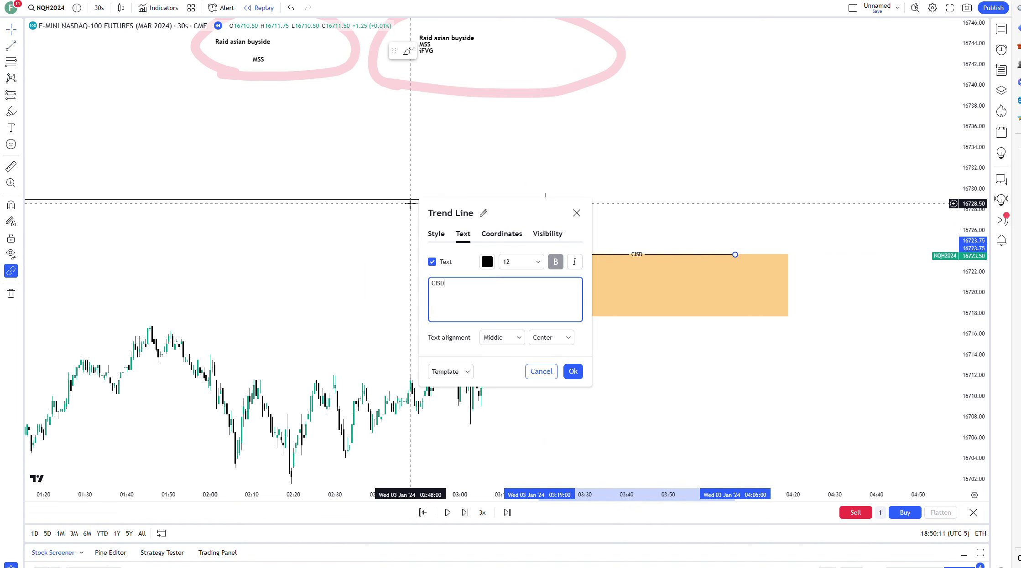
{"action": "left_click", "coordinate": [566, 342]}
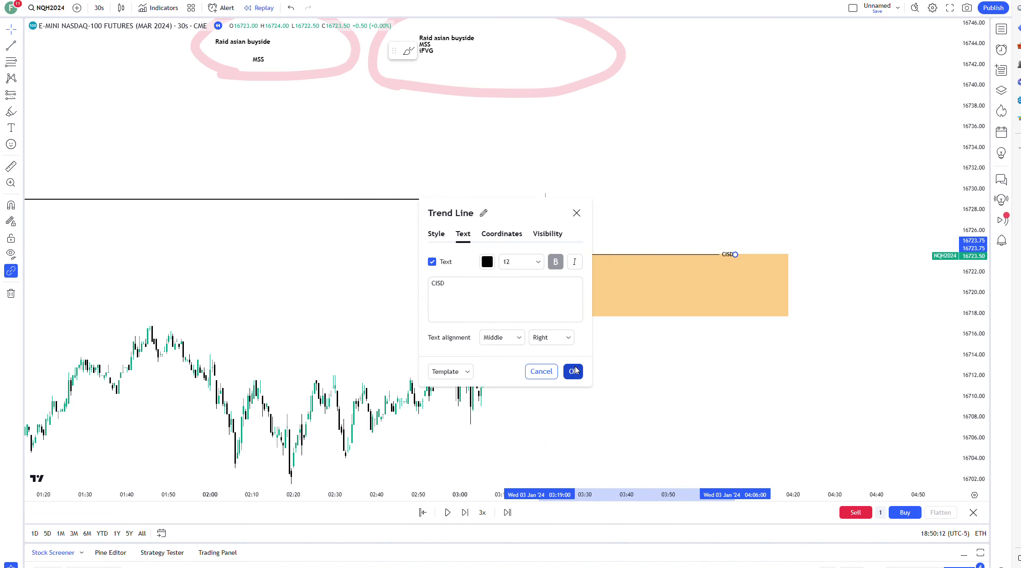
{"action": "left_click", "coordinate": [573, 371]}
{"action": "left_click_drag", "start_coordinate": [650, 189], "coordinate": [663, 226]}
{"action": "left_click", "coordinate": [347, 125]}
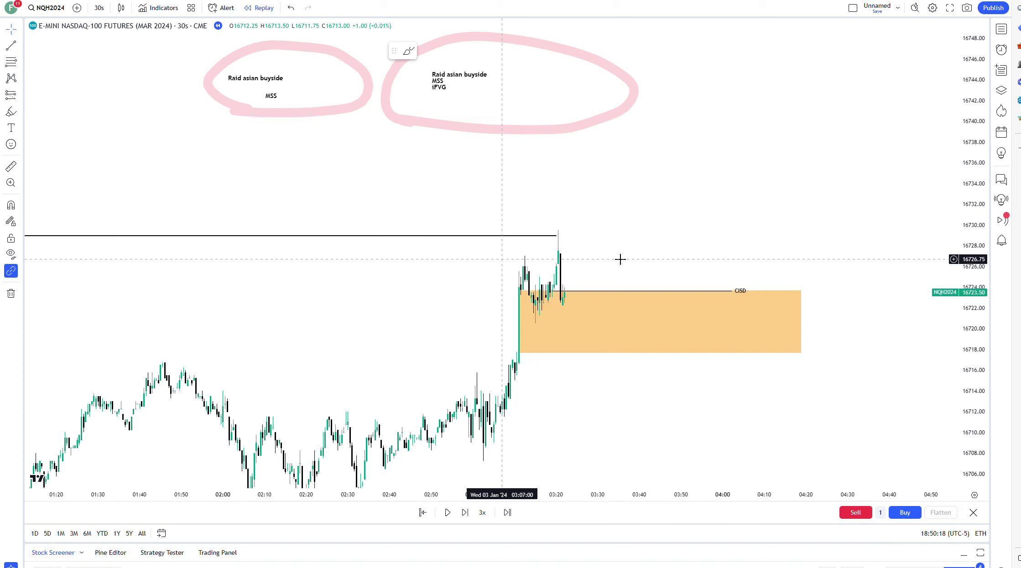
- Draw a short trend line marking the recent swing high
{"action": "left_click", "coordinate": [20, 45]}
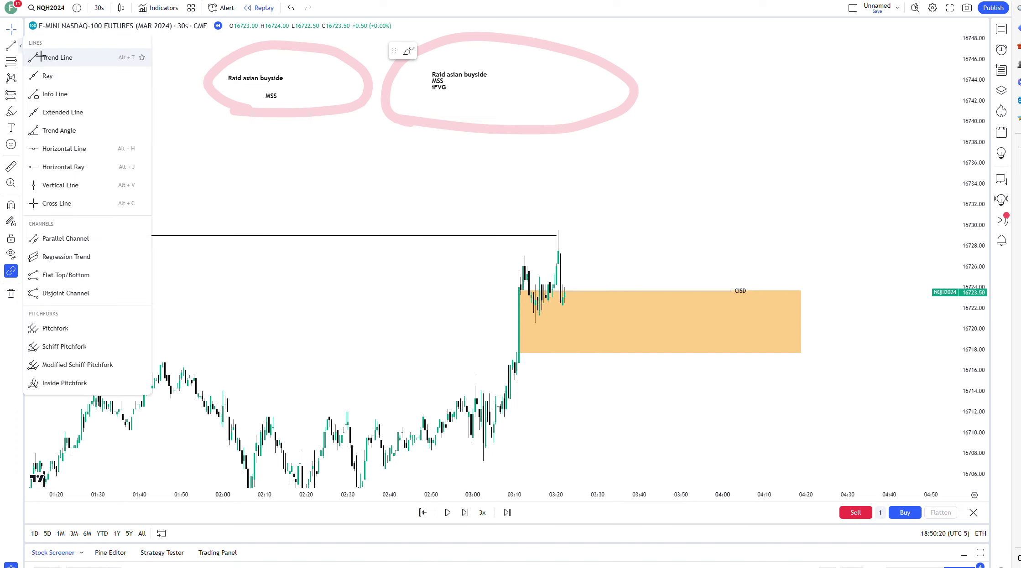
{"action": "left_click", "coordinate": [39, 58]}
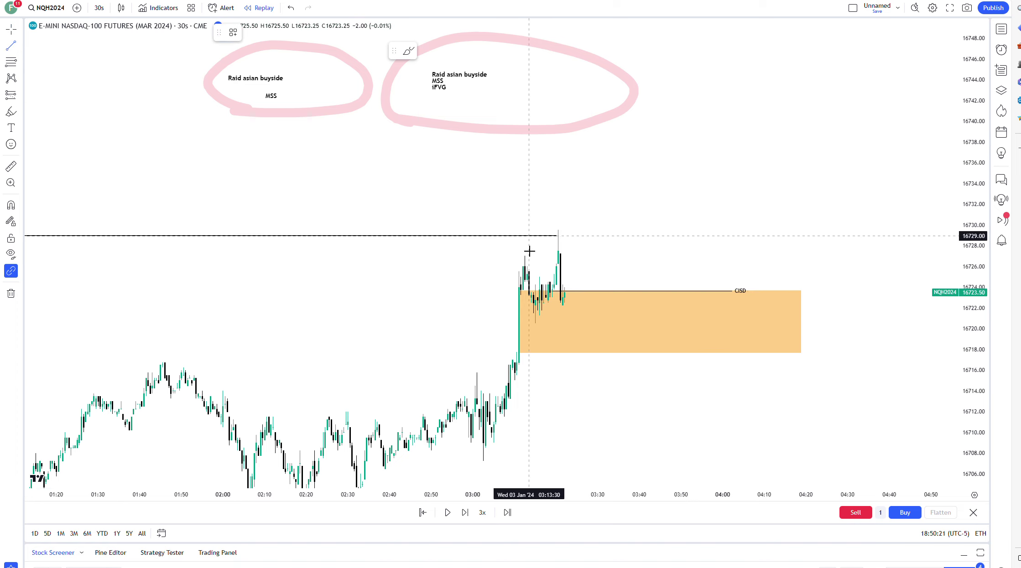
{"action": "left_click", "coordinate": [558, 257]}
{"action": "scroll", "coordinate": [640, 171], "scroll_direction": "down", "scroll_amount": 2}
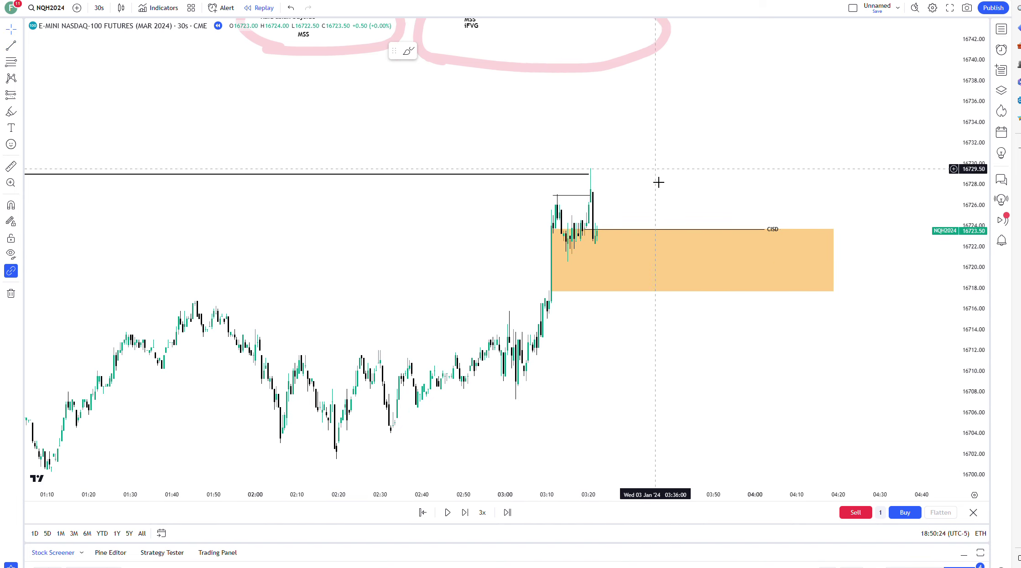
{"action": "scroll", "coordinate": [641, 445], "scroll_direction": "down", "scroll_amount": 4}
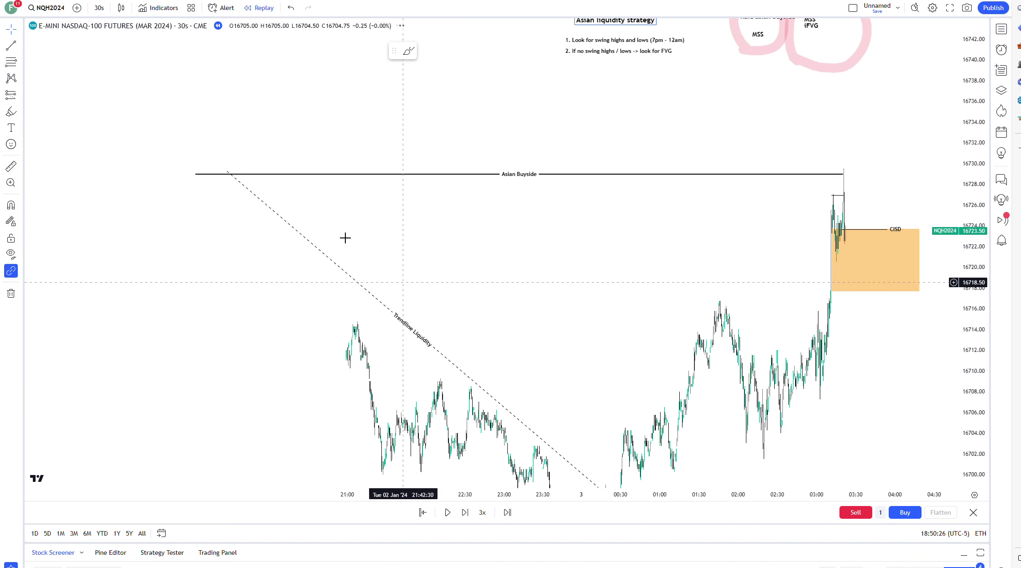
{"action": "scroll", "coordinate": [604, 269], "scroll_direction": "up", "scroll_amount": 4}
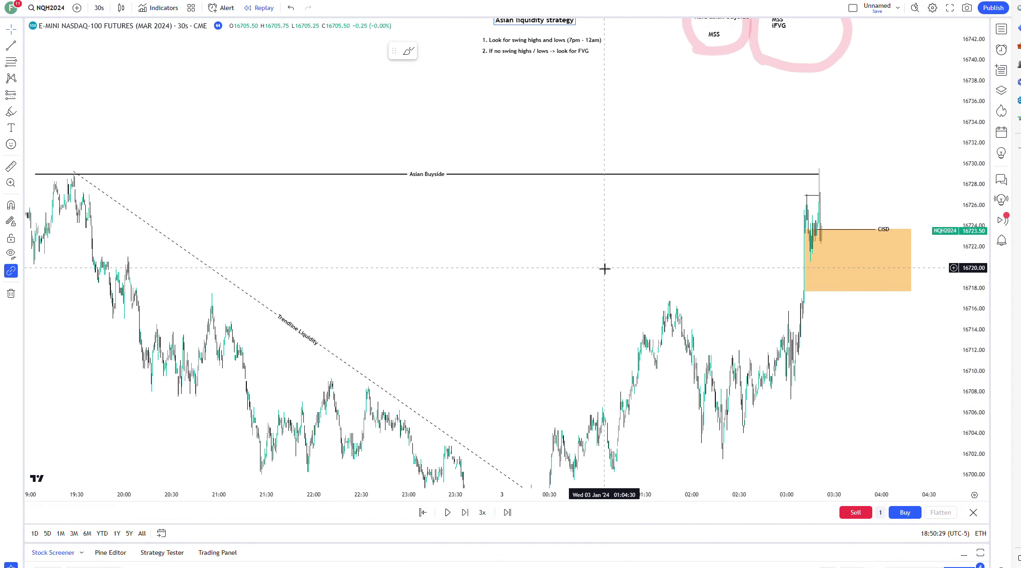
{"action": "scroll", "coordinate": [604, 270], "scroll_direction": "up", "scroll_amount": 2}
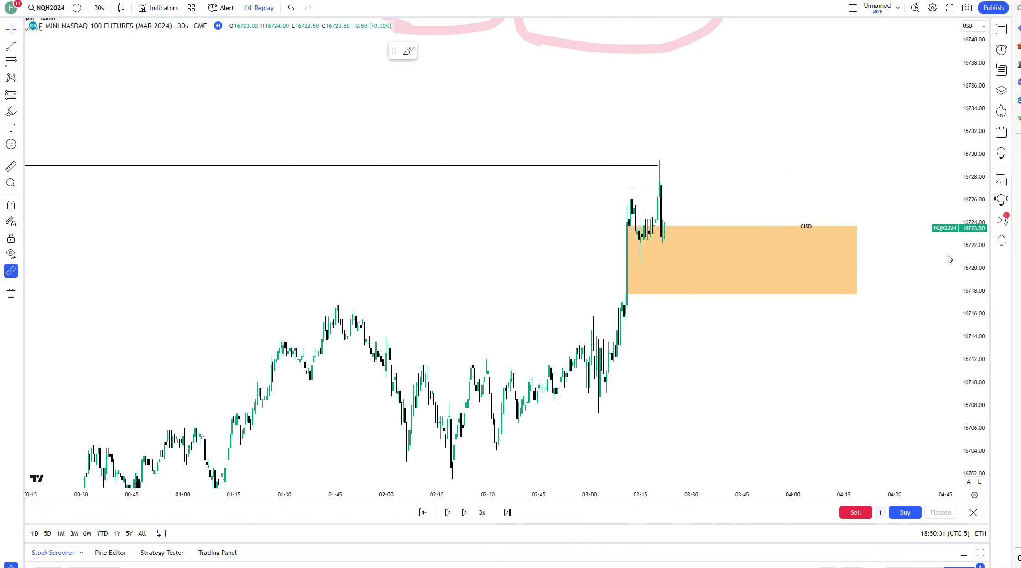
{"action": "scroll", "coordinate": [662, 188], "scroll_direction": "up", "scroll_amount": 2}
- Check the 16729 liquidity line and pan the chart into position
{"action": "left_click", "coordinate": [591, 167]}
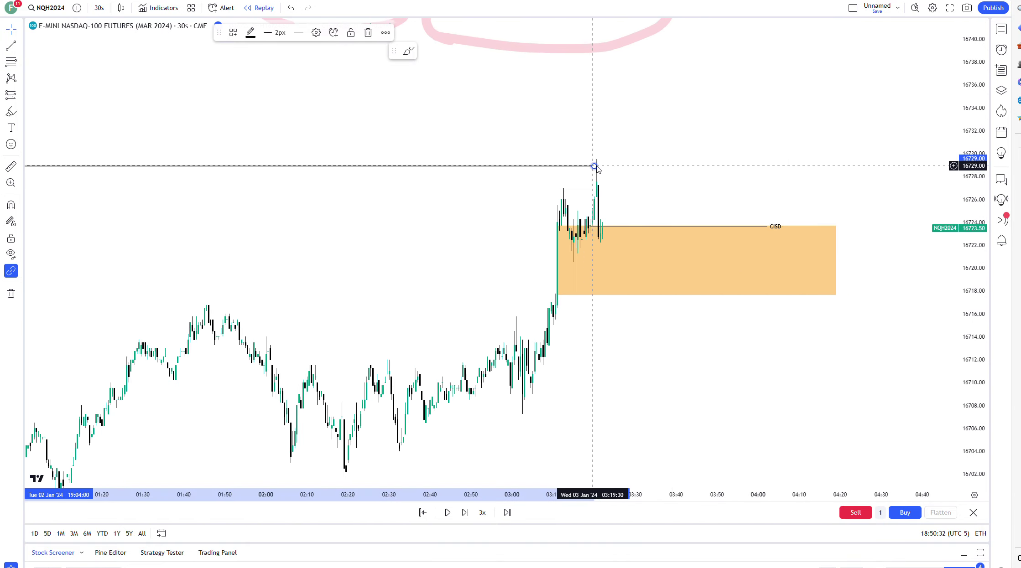
{"action": "left_click", "coordinate": [623, 165]}
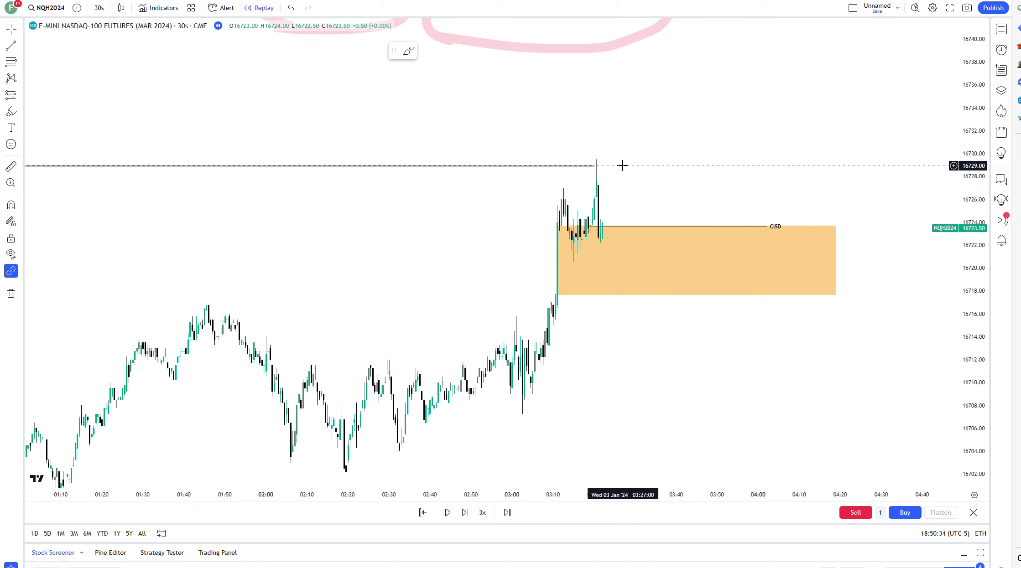
{"action": "left_click_drag", "start_coordinate": [614, 178], "coordinate": [606, 194]}
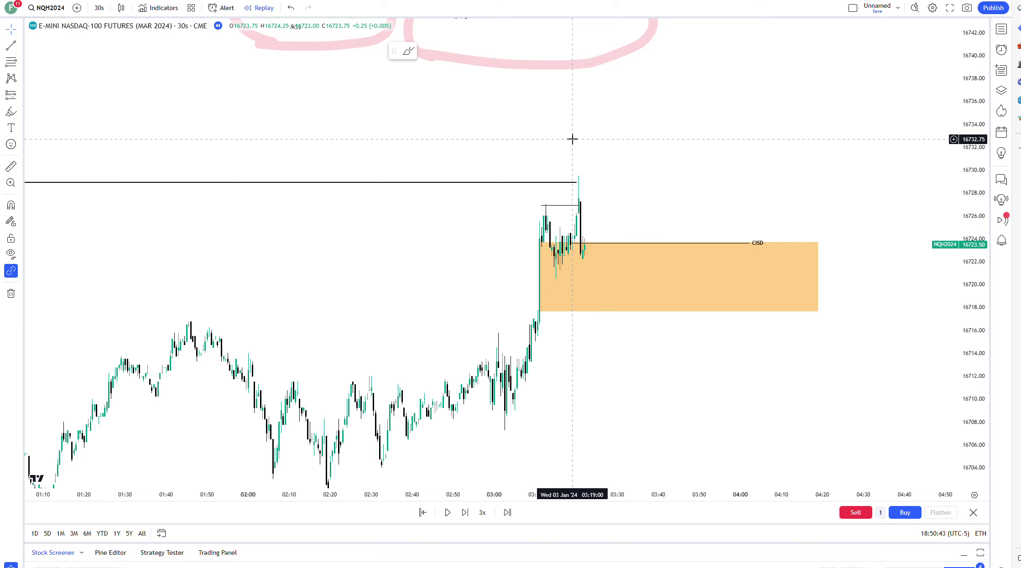
{"action": "left_click_drag", "start_coordinate": [669, 168], "coordinate": [656, 157]}
{"action": "scroll", "coordinate": [579, 109], "scroll_direction": "right", "scroll_amount": 5}
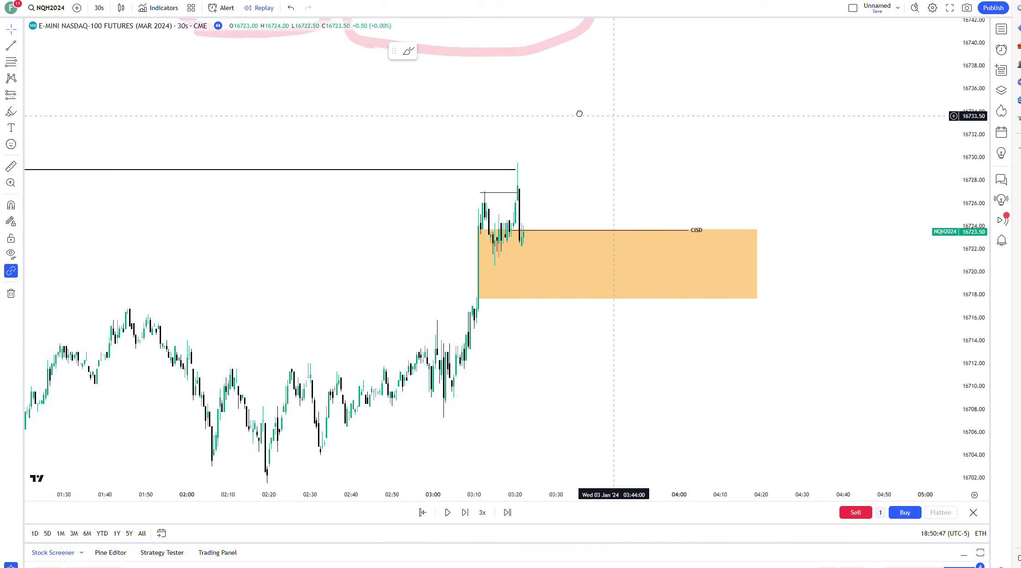
- Draw a pink box from 16724 to 16726 just above the CISD line
{"action": "left_click", "coordinate": [17, 114]}
{"action": "left_click", "coordinate": [46, 264]}
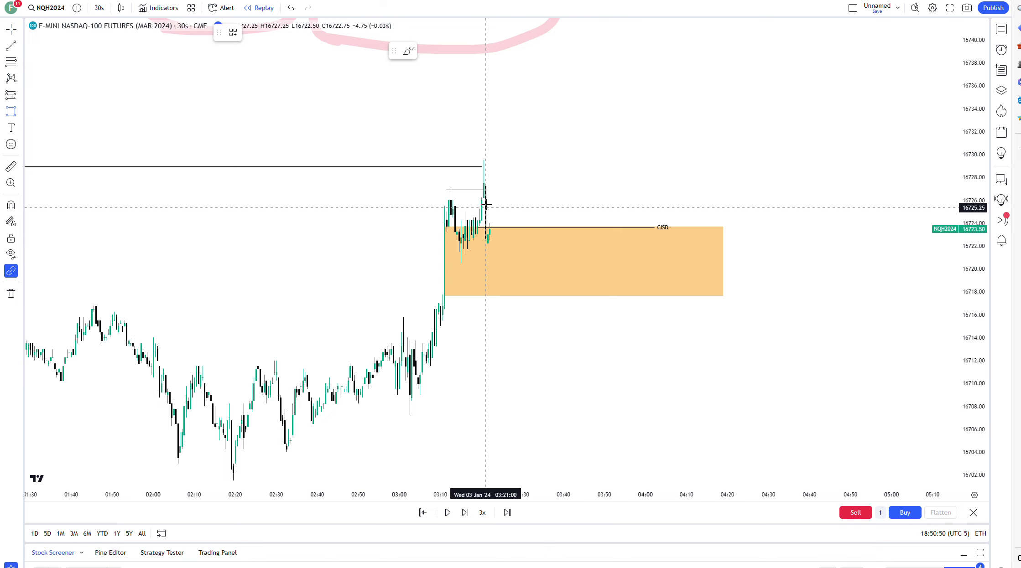
{"action": "left_click_drag", "start_coordinate": [481, 198], "coordinate": [526, 222]}
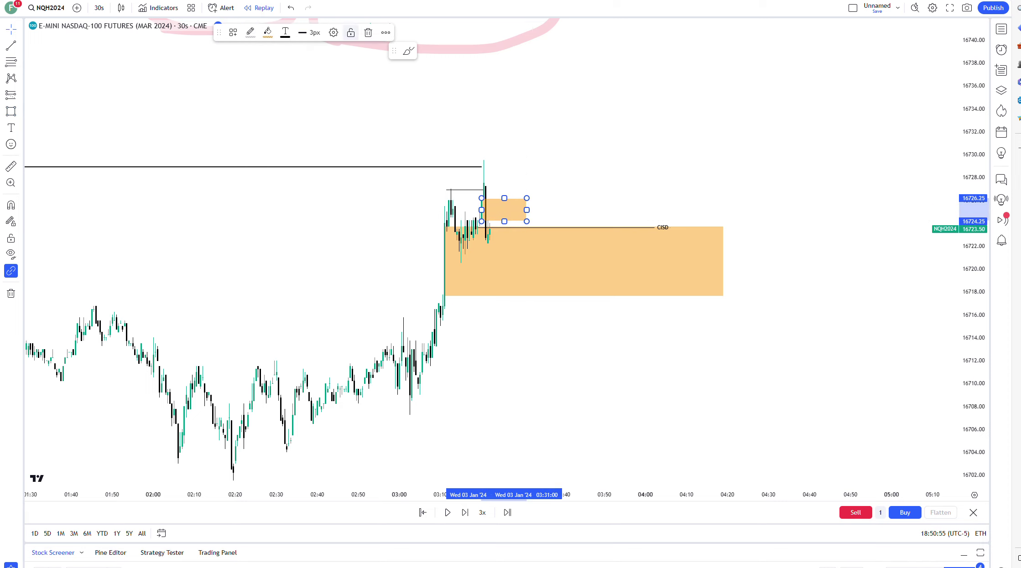
{"action": "left_click", "coordinate": [267, 32]}
{"action": "left_click", "coordinate": [273, 72]}
{"action": "left_click", "coordinate": [478, 523]}
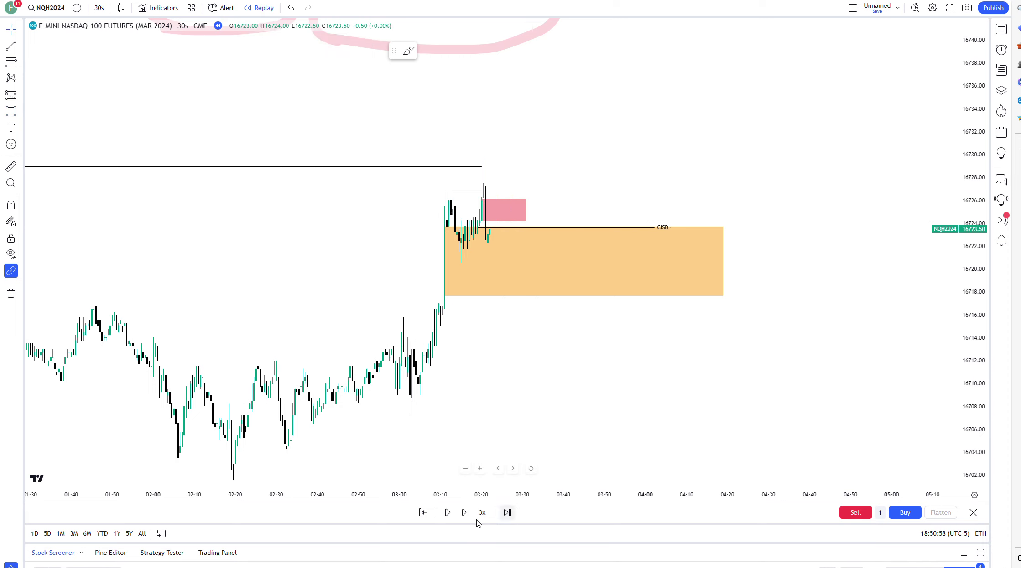
- Pause the replay and place a short position at the CISD level, about 16724.25
{"action": "left_click", "coordinate": [447, 515]}
{"action": "left_click", "coordinate": [21, 96]}
{"action": "left_click", "coordinate": [50, 124]}
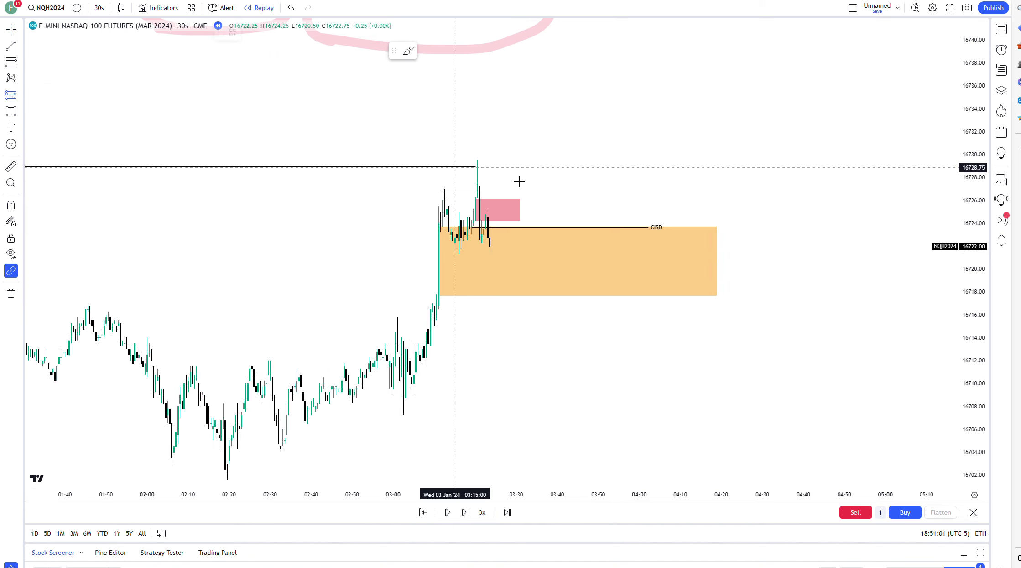
{"action": "left_click", "coordinate": [488, 220]}
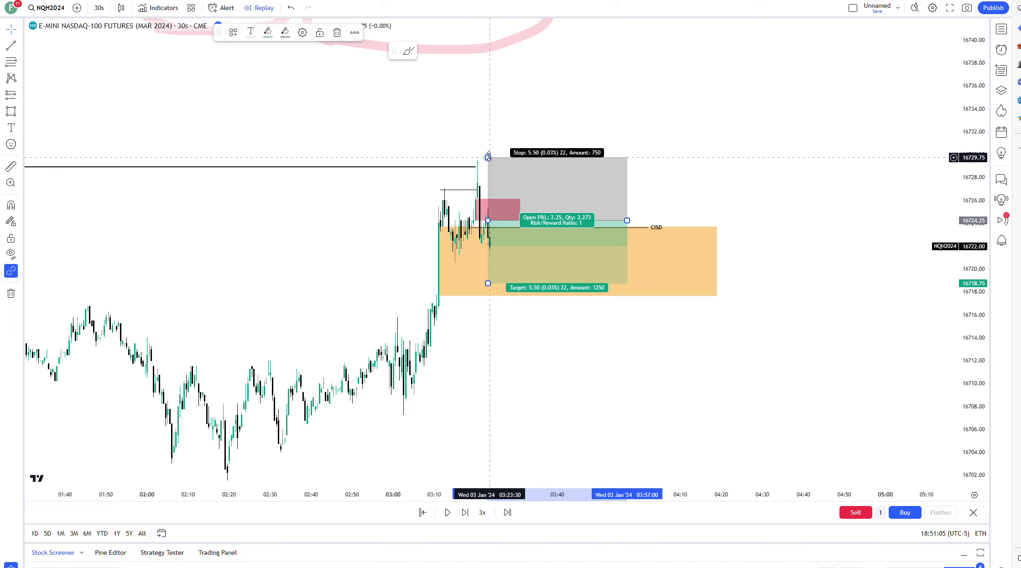
- Set the short's stop to 16729.75 and target to 16713.25, replaying until price passes the target
{"action": "left_click_drag", "start_coordinate": [488, 159], "coordinate": [486, 153]}
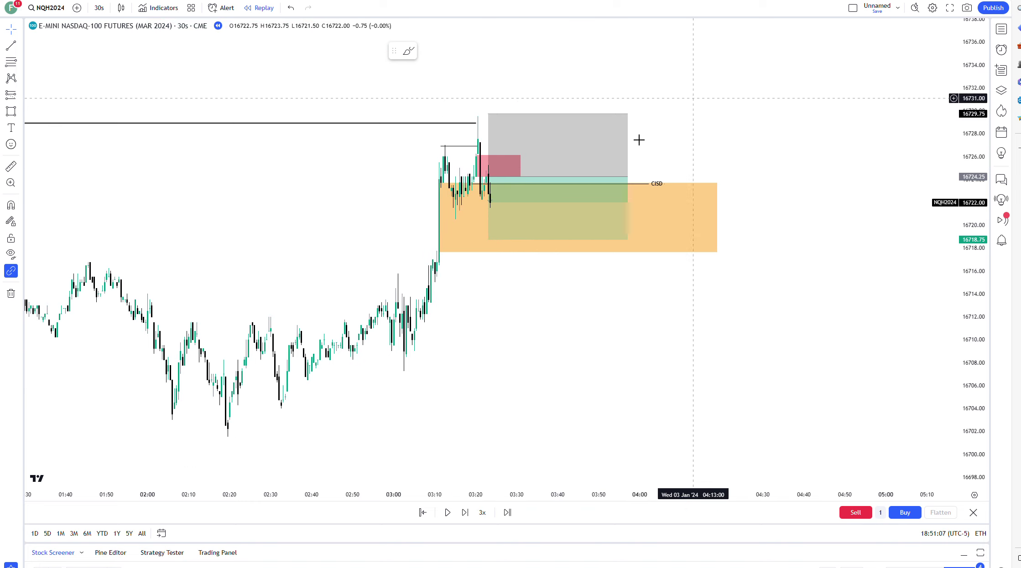
{"action": "left_click_drag", "start_coordinate": [489, 239], "coordinate": [495, 302]}
{"action": "left_click", "coordinate": [658, 353]}
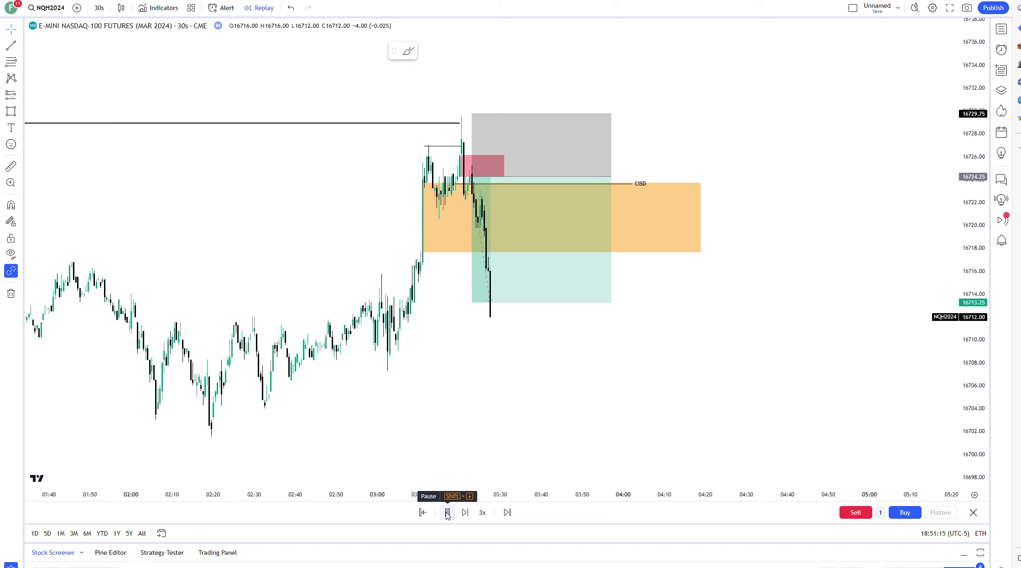
{"action": "left_click", "coordinate": [447, 512]}
{"action": "left_click", "coordinate": [482, 235]}
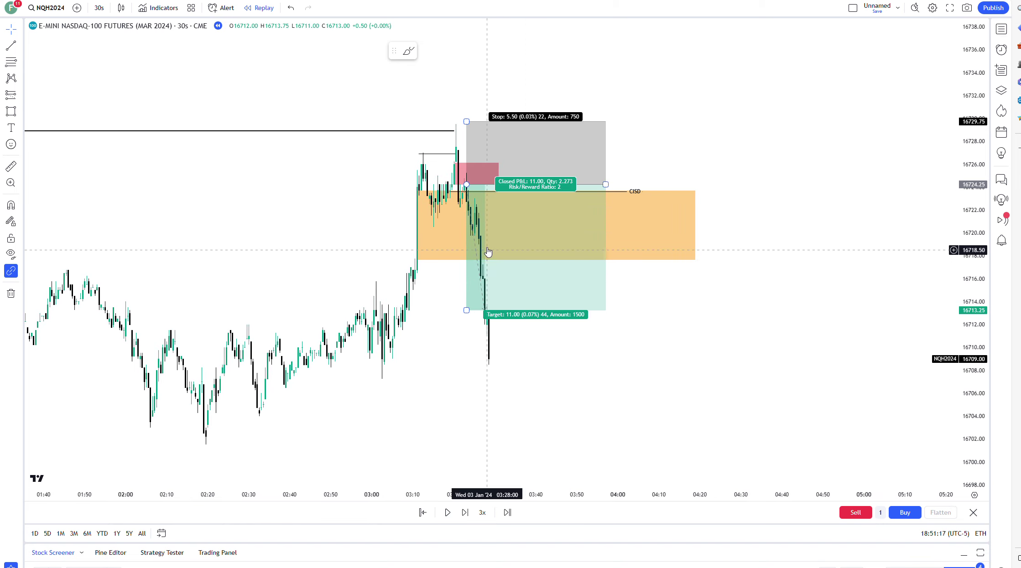
{"action": "mouse_move", "coordinate": [734, 370]}
{"action": "left_mouse_down"}
{"action": "mouse_move", "coordinate": [752, 337]}
{"action": "mouse_move", "coordinate": [765, 395]}
{"action": "mouse_move", "coordinate": [844, 431]}
{"action": "left_mouse_up"}
{"action": "mouse_move", "coordinate": [737, 126]}
{"action": "left_mouse_down"}
{"action": "mouse_move", "coordinate": [817, 236]}
{"action": "mouse_move", "coordinate": [812, 249]}
{"action": "mouse_move", "coordinate": [768, 182]}
{"action": "left_mouse_up"}
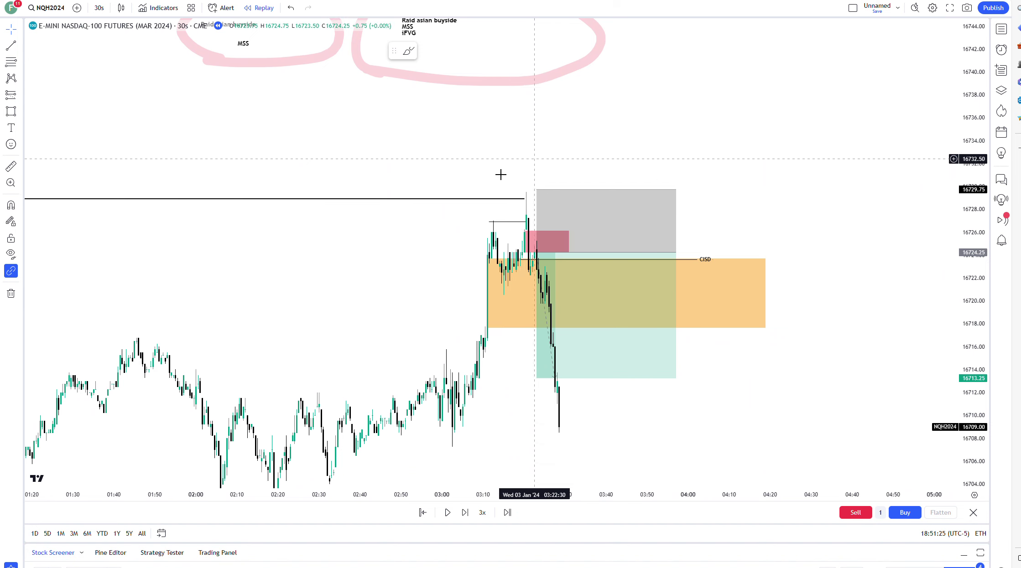
{"action": "left_click_drag", "start_coordinate": [439, 138], "coordinate": [710, 202]}
- Move the two numbered strategy notes up and right, then reframe the chart
{"action": "scroll", "coordinate": [531, 189], "scroll_direction": "down", "scroll_amount": 1}
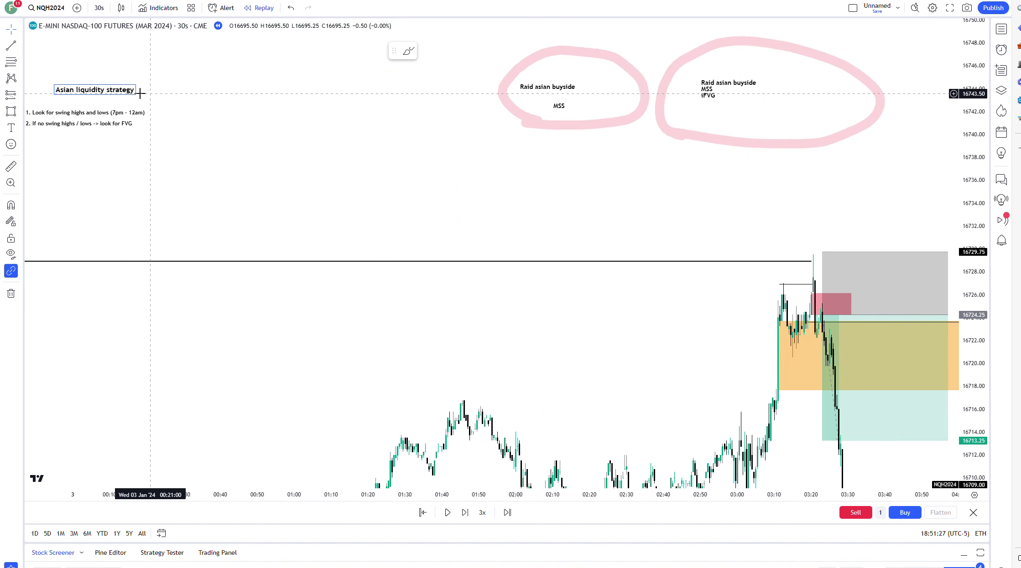
{"action": "left_click_drag", "start_coordinate": [103, 120], "coordinate": [117, 114]}
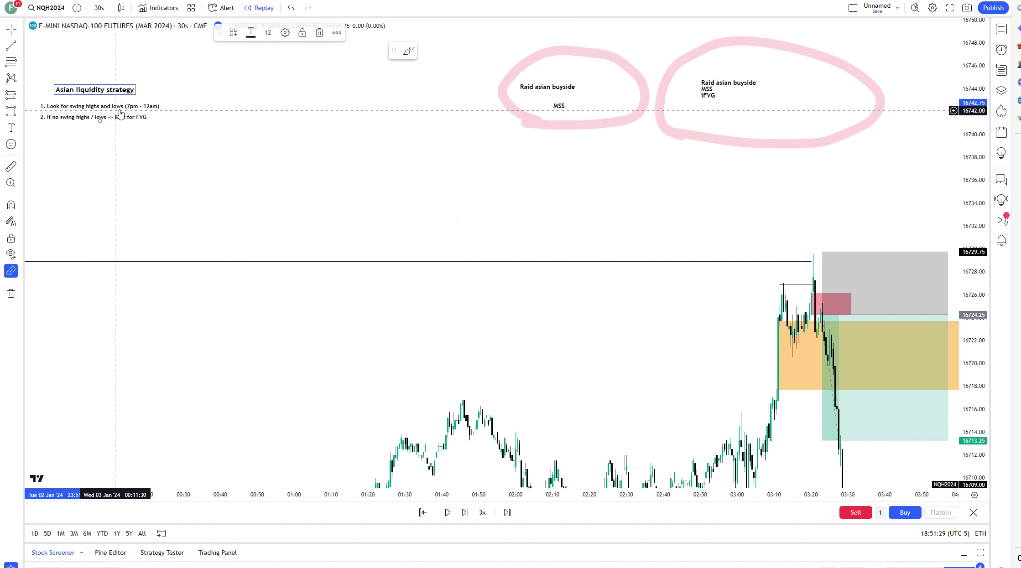
{"action": "left_click_drag", "start_coordinate": [398, 221], "coordinate": [211, 176]}
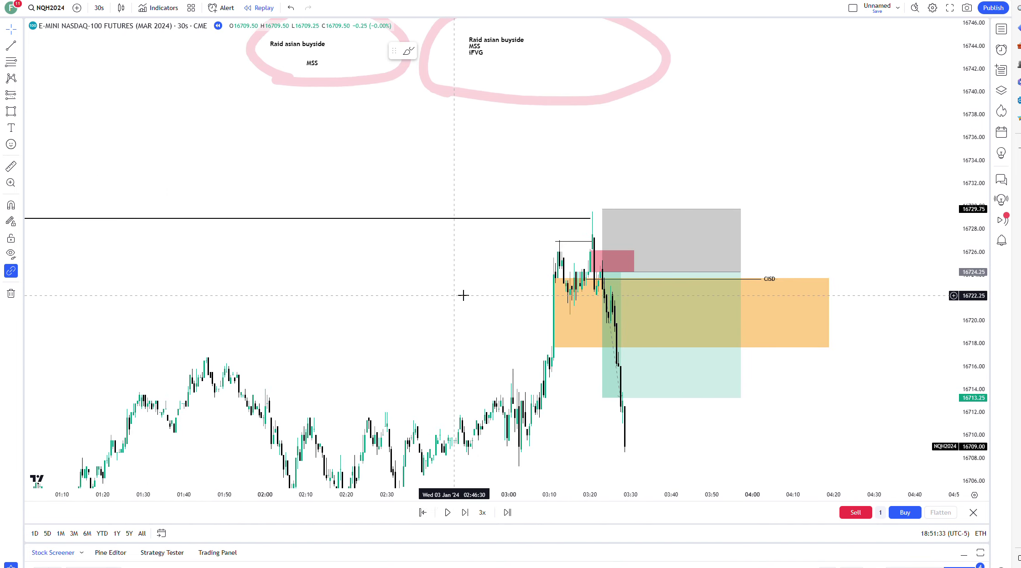
{"action": "left_click_drag", "start_coordinate": [771, 149], "coordinate": [759, 132]}
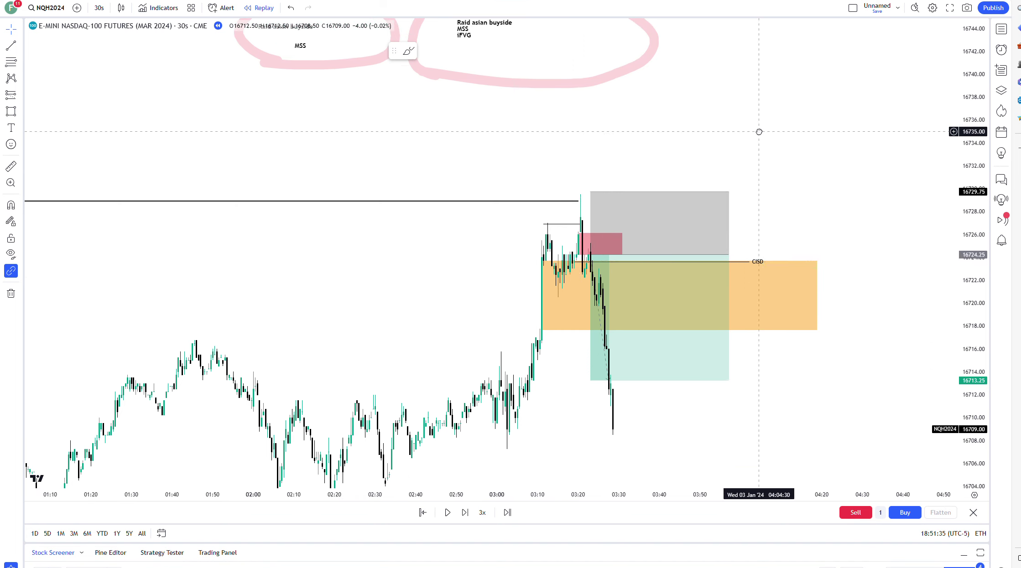
{"action": "left_click_drag", "start_coordinate": [507, 248], "coordinate": [484, 230]}
- Draw a line at about 16720.50 with a centred 'MSS' label, and delete the short position
{"action": "left_click", "coordinate": [20, 46]}
{"action": "left_click", "coordinate": [36, 57]}
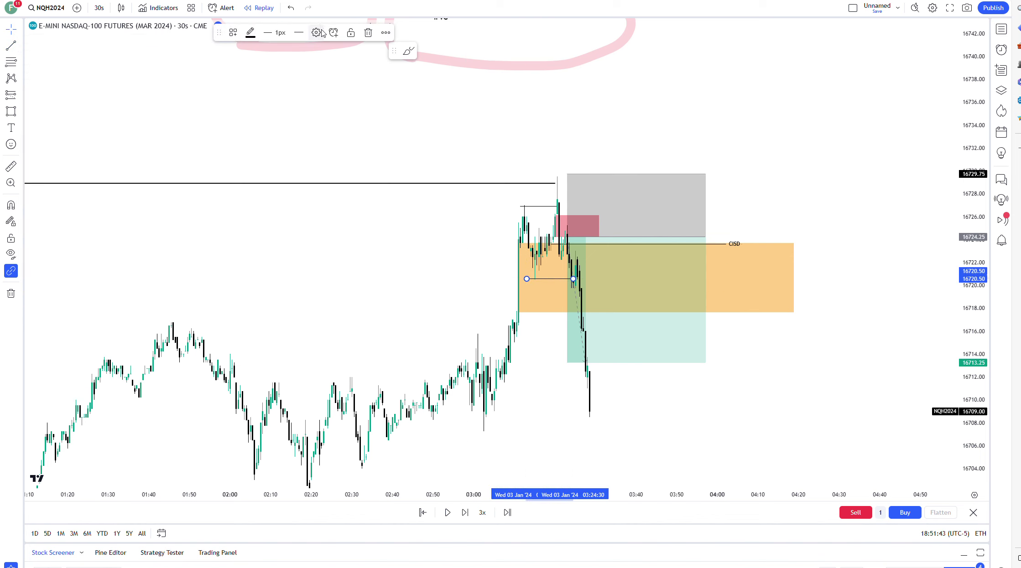
{"action": "left_click", "coordinate": [316, 33]}
{"action": "left_click", "coordinate": [463, 235]}
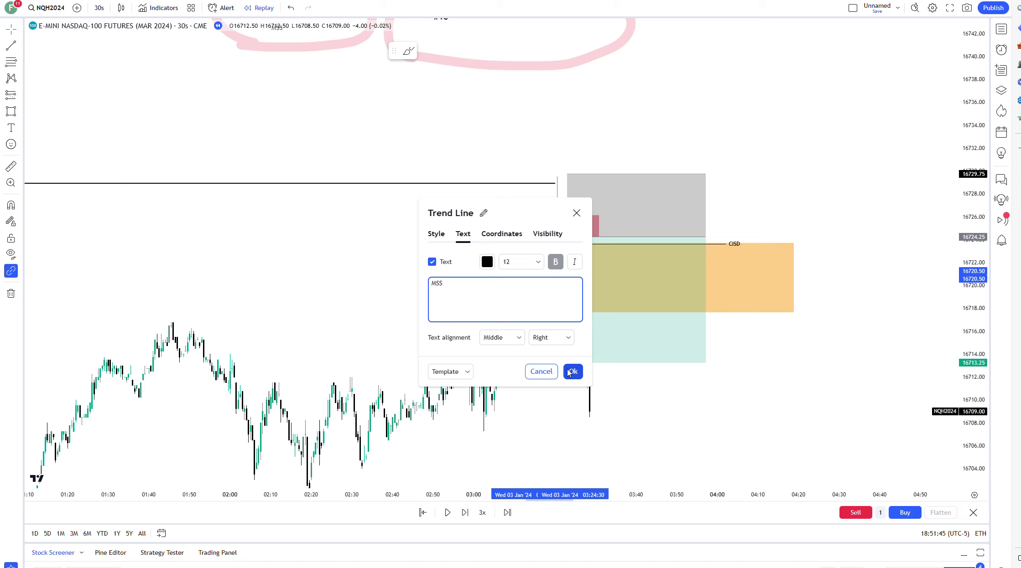
{"action": "left_click", "coordinate": [571, 371]}
{"action": "double_click", "coordinate": [404, 183]}
{"action": "left_click", "coordinate": [553, 338]}
{"action": "left_click", "coordinate": [542, 367]}
{"action": "left_click", "coordinate": [573, 371]}
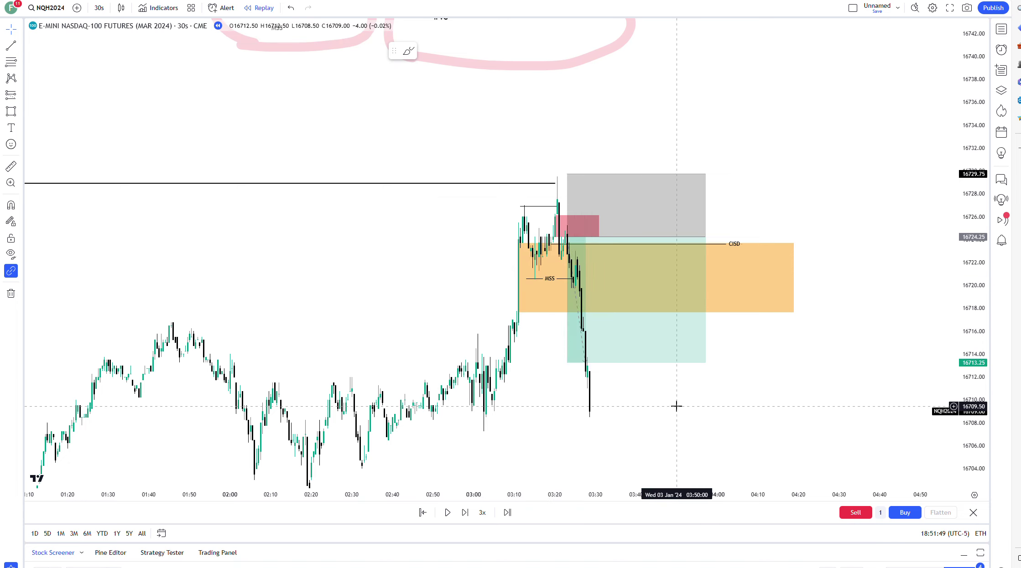
{"action": "left_click", "coordinate": [676, 358]}
{"action": "key", "text": "Delete"}
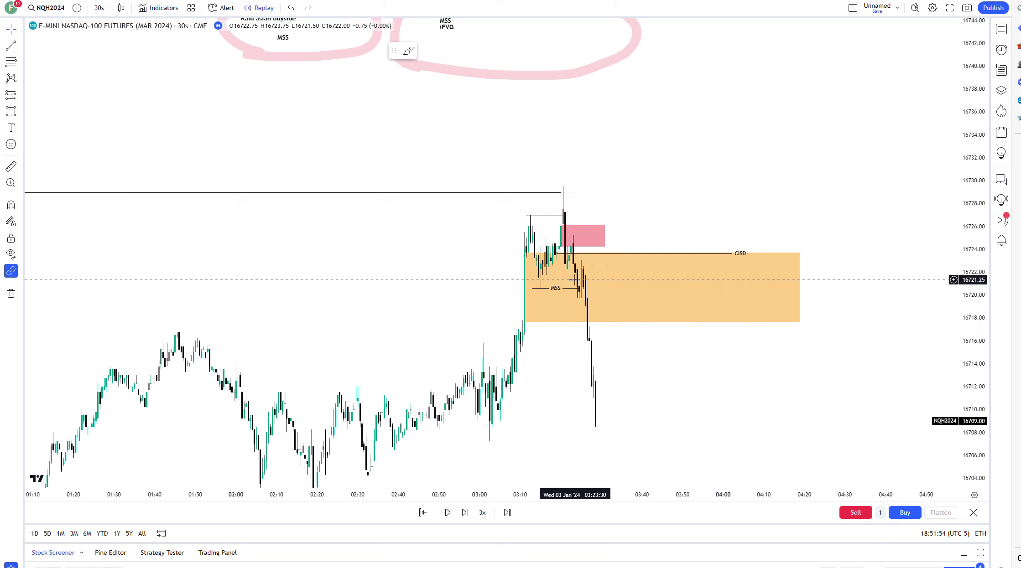
- Draw a small red rectangle over the inverse FVG
{"action": "left_click", "coordinate": [20, 111]}
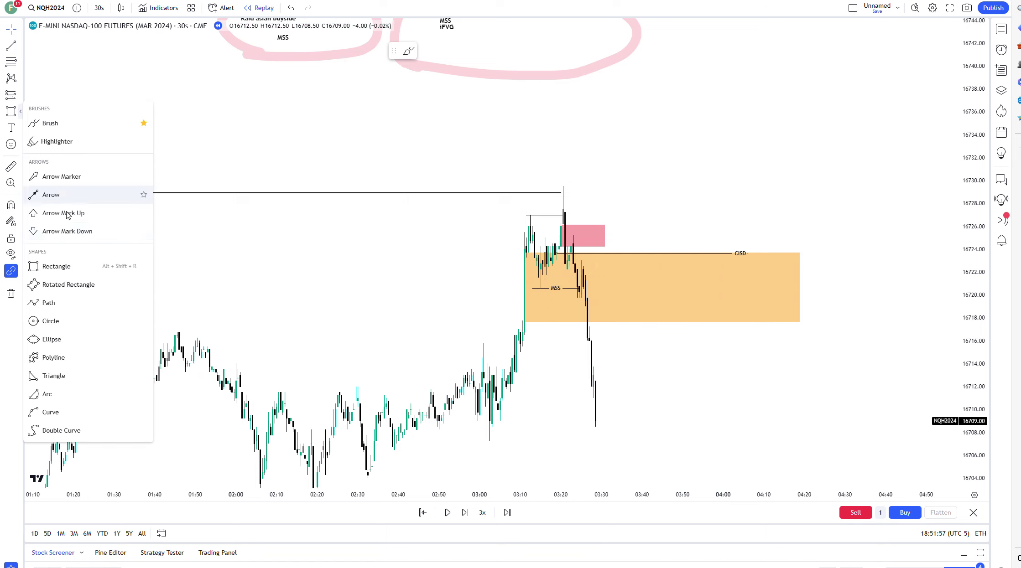
{"action": "left_click", "coordinate": [63, 267]}
{"action": "left_click_drag", "start_coordinate": [574, 278], "coordinate": [601, 287]}
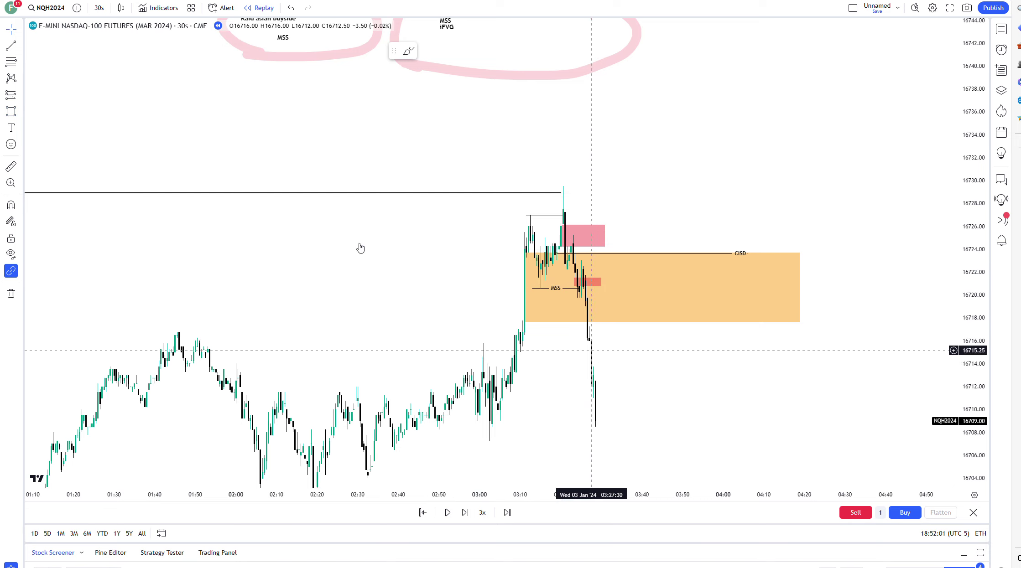
- Place a short position at 16721.25 with stop at 16729.50 and target near 16705
{"action": "left_click", "coordinate": [11, 95]}
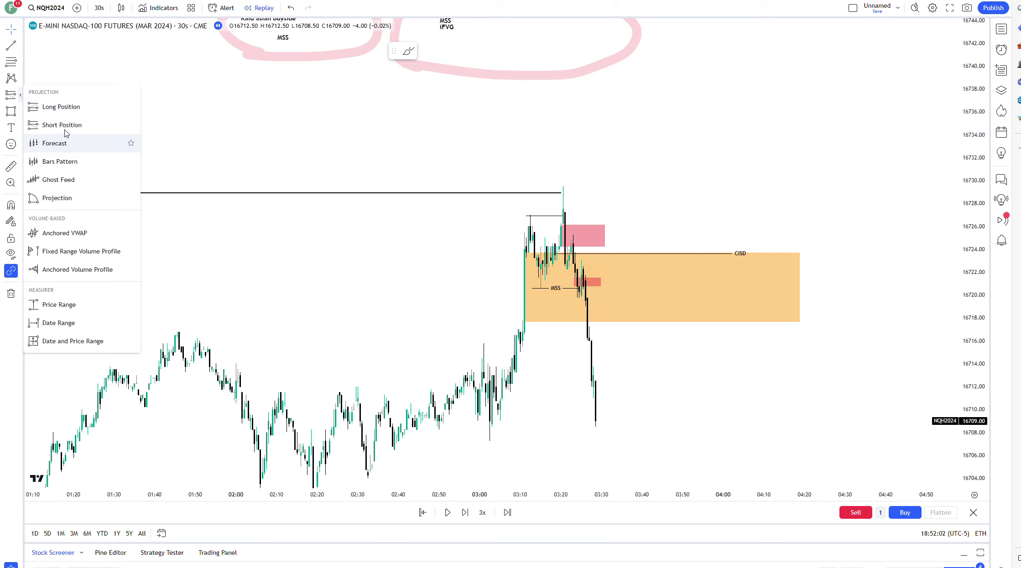
{"action": "left_click", "coordinate": [69, 128]}
{"action": "left_click", "coordinate": [584, 283]}
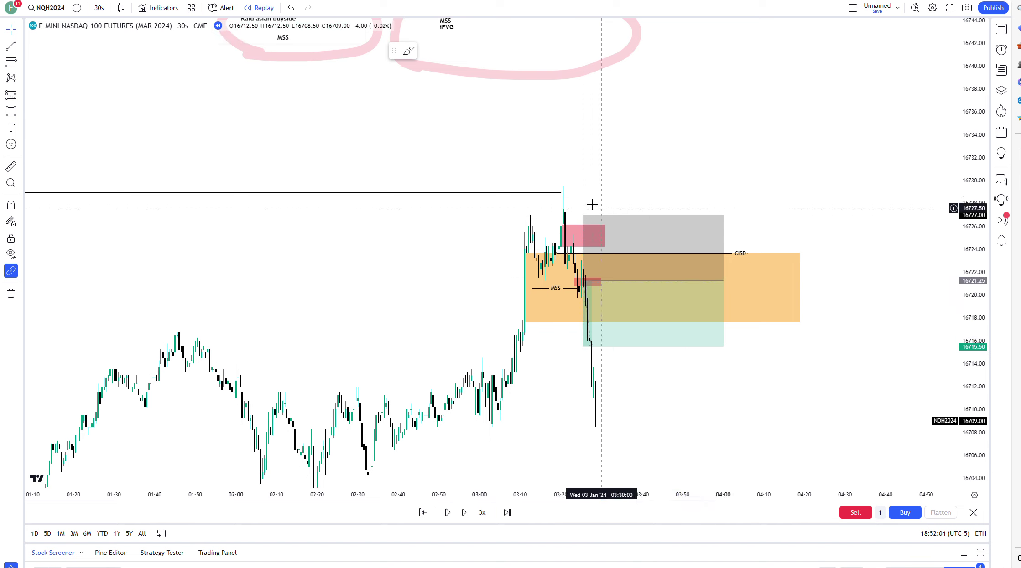
{"action": "left_click_drag", "start_coordinate": [583, 215], "coordinate": [581, 186]}
{"action": "left_click_drag", "start_coordinate": [767, 376], "coordinate": [768, 316]}
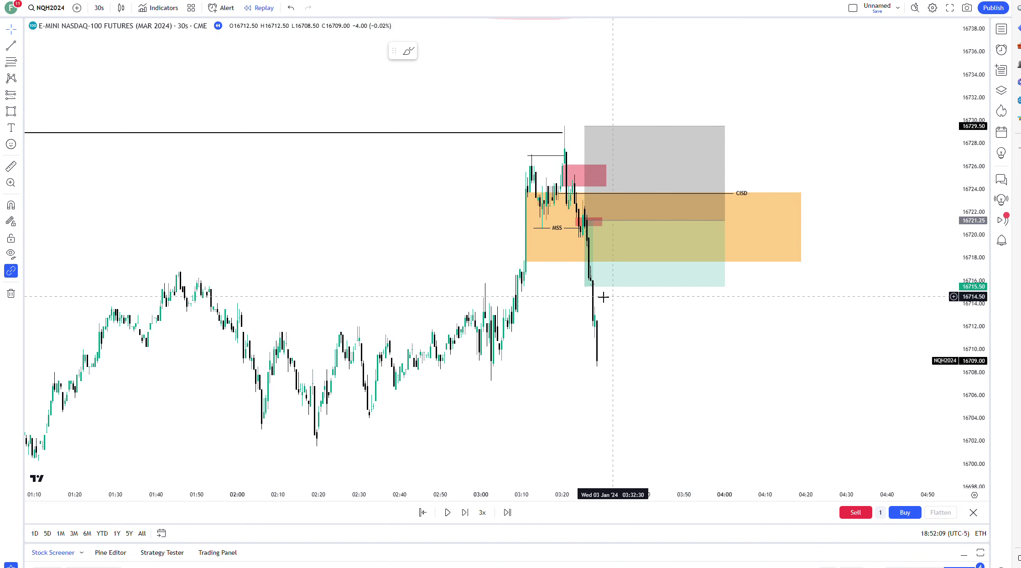
{"action": "left_click_drag", "start_coordinate": [584, 288], "coordinate": [582, 410]}
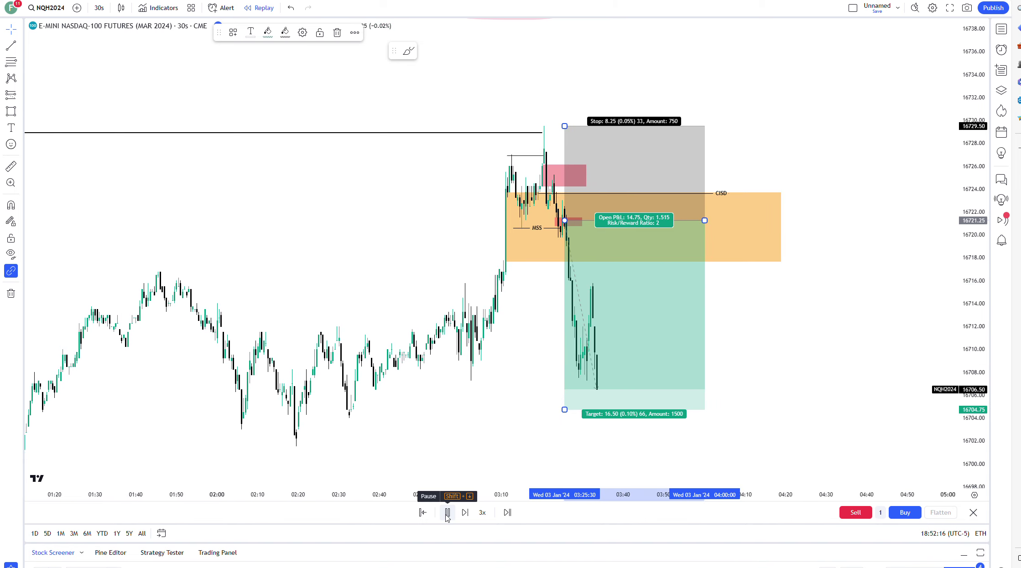
- Pause the replay, check the second short's result, then delete that trade
{"action": "left_click_drag", "start_coordinate": [775, 403], "coordinate": [746, 357]}
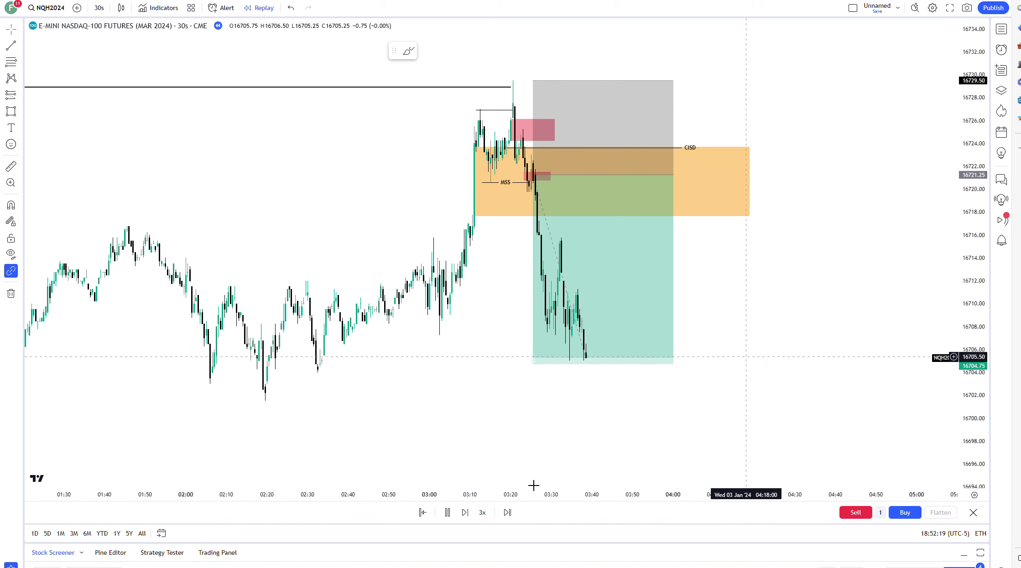
{"action": "left_click", "coordinate": [448, 513]}
{"action": "left_click", "coordinate": [615, 319]}
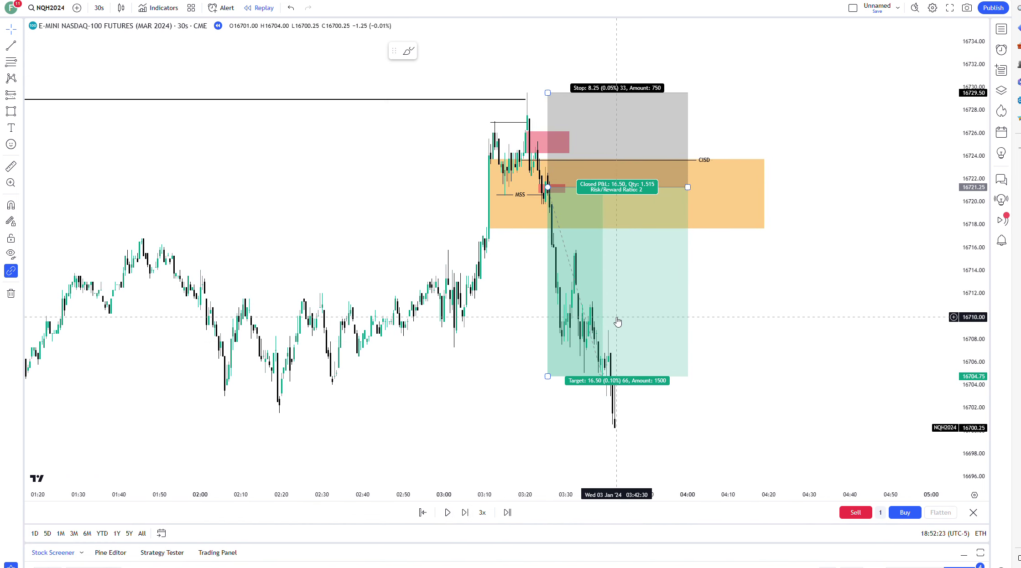
{"action": "left_click_drag", "start_coordinate": [702, 363], "coordinate": [731, 392]}
{"action": "left_click", "coordinate": [682, 308]}
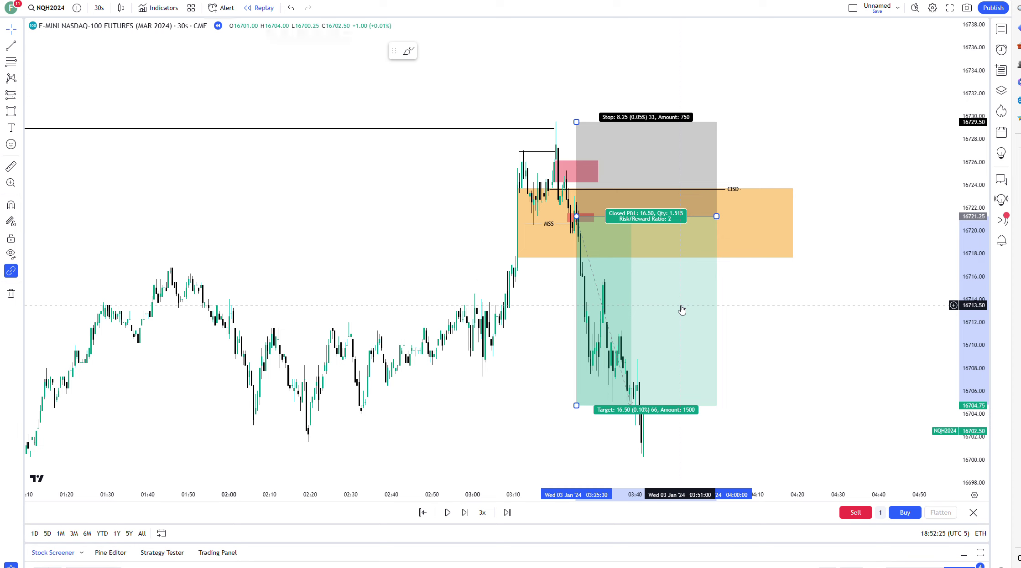
{"action": "key", "text": "Delete"}
{"action": "left_click_drag", "start_coordinate": [732, 340], "coordinate": [721, 370]}
{"action": "left_click_drag", "start_coordinate": [657, 171], "coordinate": [659, 267]}
{"action": "left_click", "coordinate": [625, 133]}
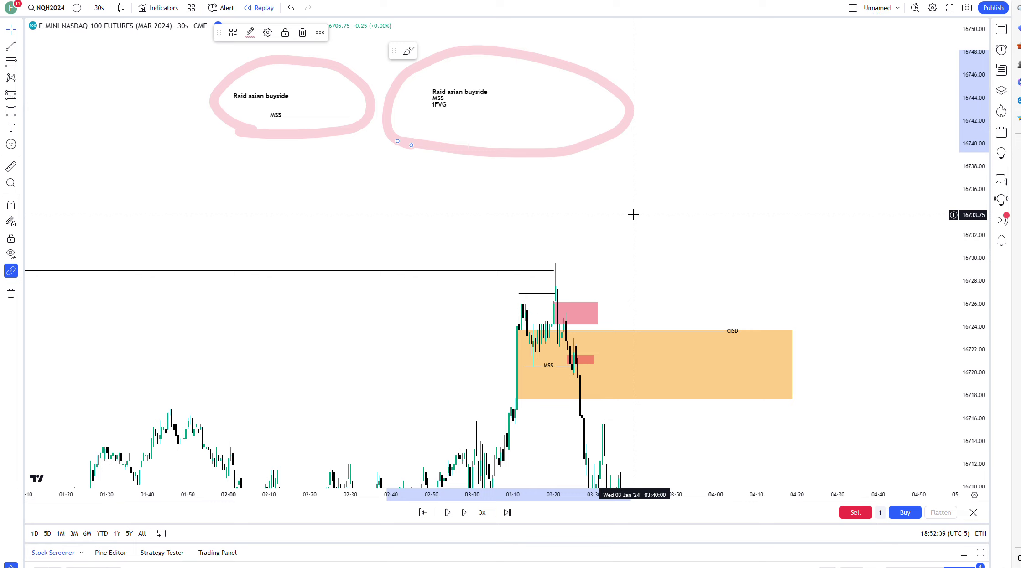
{"action": "left_click_drag", "start_coordinate": [634, 215], "coordinate": [615, 164]}
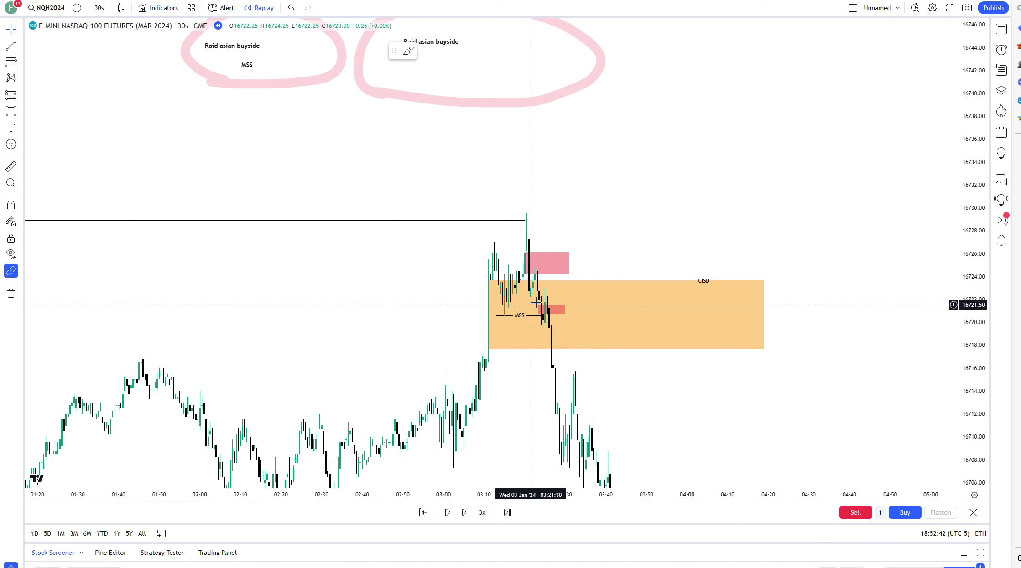
{"action": "left_click_drag", "start_coordinate": [644, 200], "coordinate": [609, 123]}
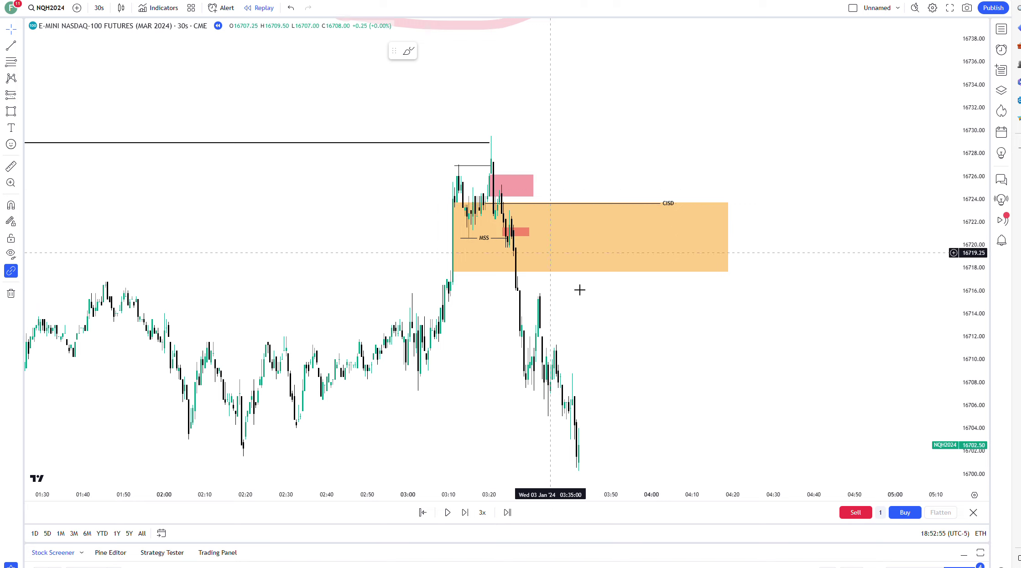
{"action": "left_click_drag", "start_coordinate": [616, 114], "coordinate": [652, 212]}
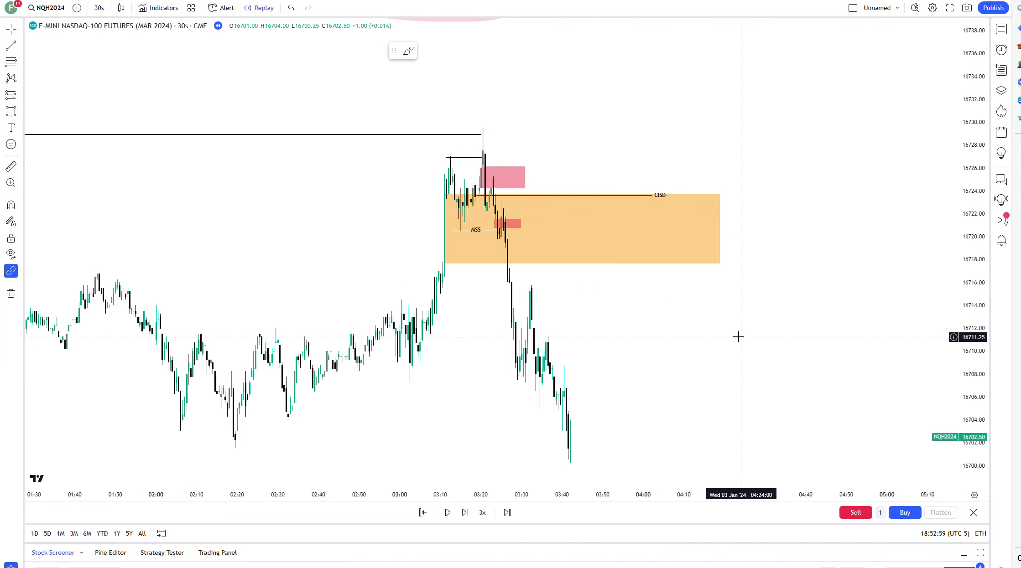
{"action": "left_click", "coordinate": [518, 244]}
{"action": "key", "text": "Escape"}
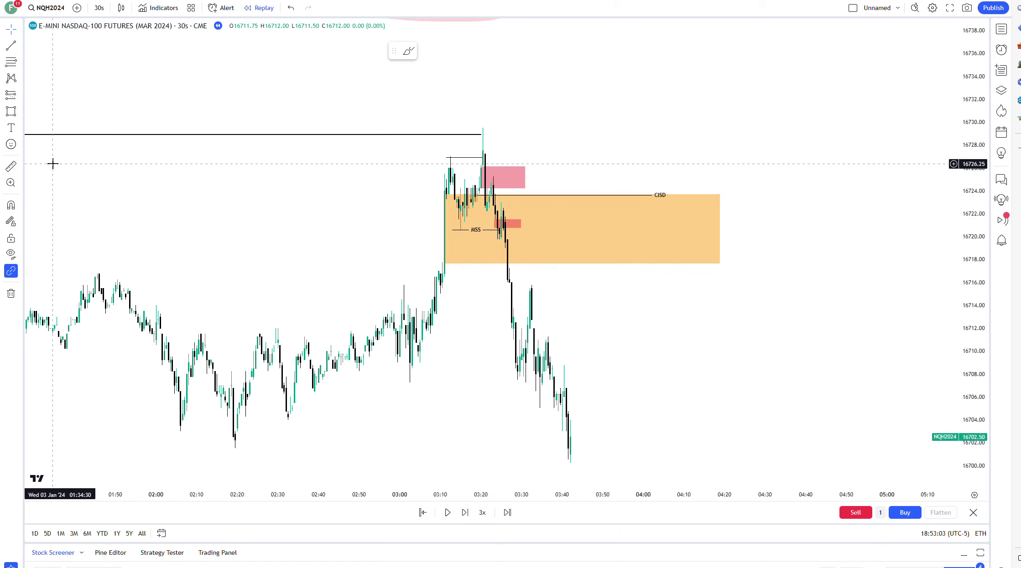
{"action": "left_click", "coordinate": [501, 230]}
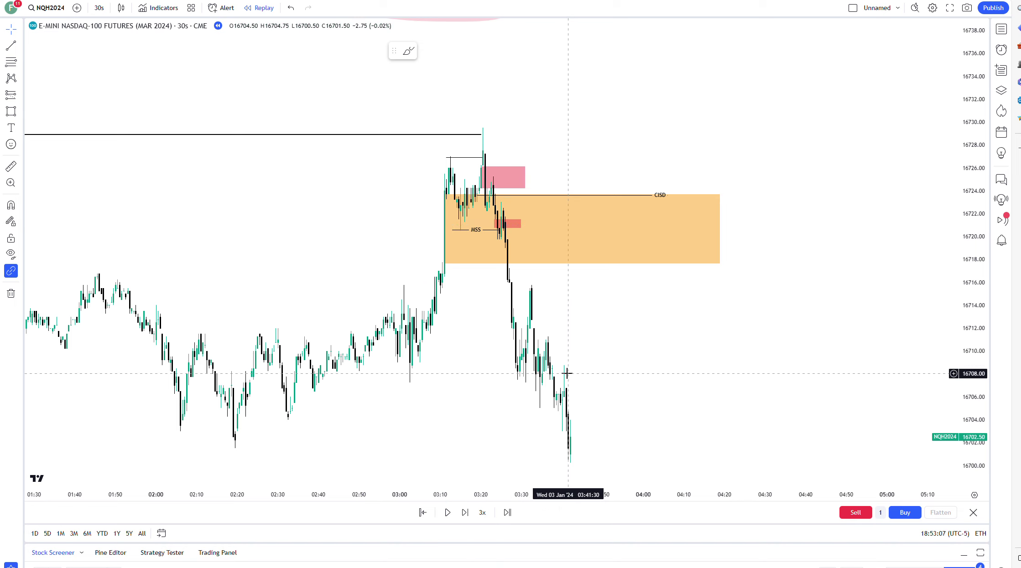
{"action": "left_click_drag", "start_coordinate": [643, 340], "coordinate": [687, 358]}
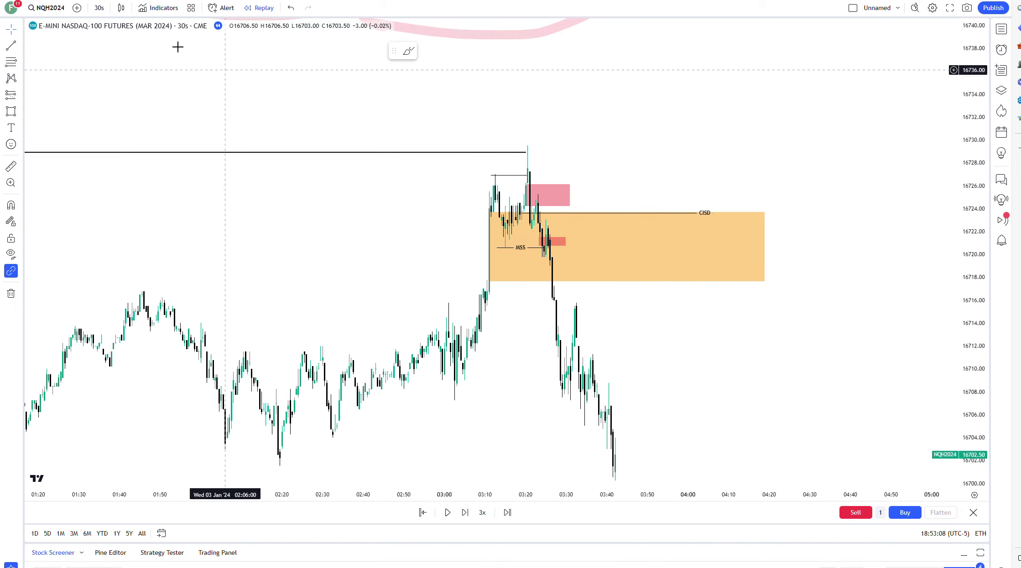
{"action": "left_click", "coordinate": [98, 10]}
- Switch the chart to 1-minute candles and frame the Sell-side Liquidity line
{"action": "left_click", "coordinate": [132, 126]}
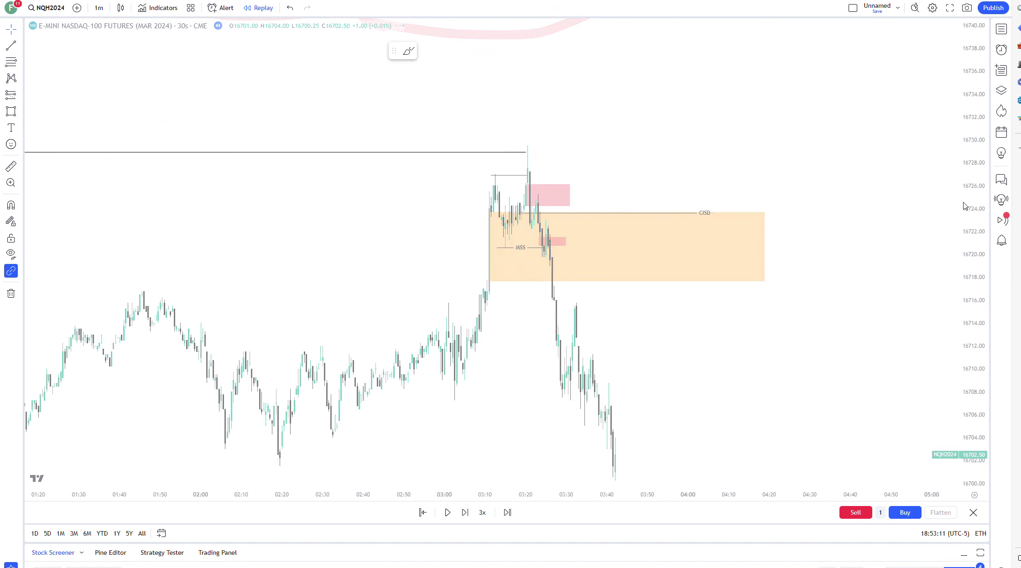
{"action": "scroll", "coordinate": [730, 319], "scroll_direction": "up", "scroll_amount": 2}
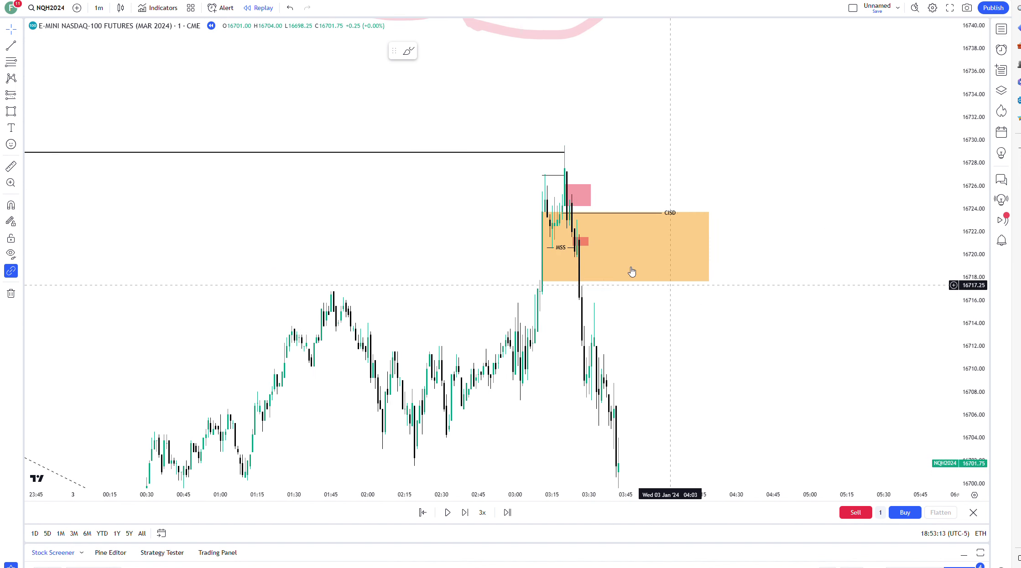
{"action": "left_click", "coordinate": [580, 239]}
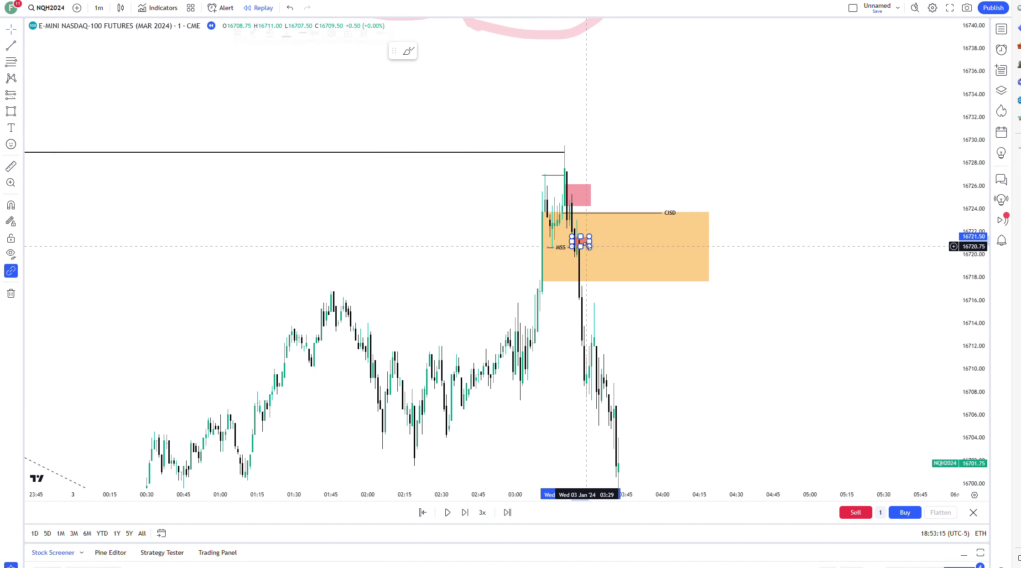
{"action": "left_click", "coordinate": [910, 202]}
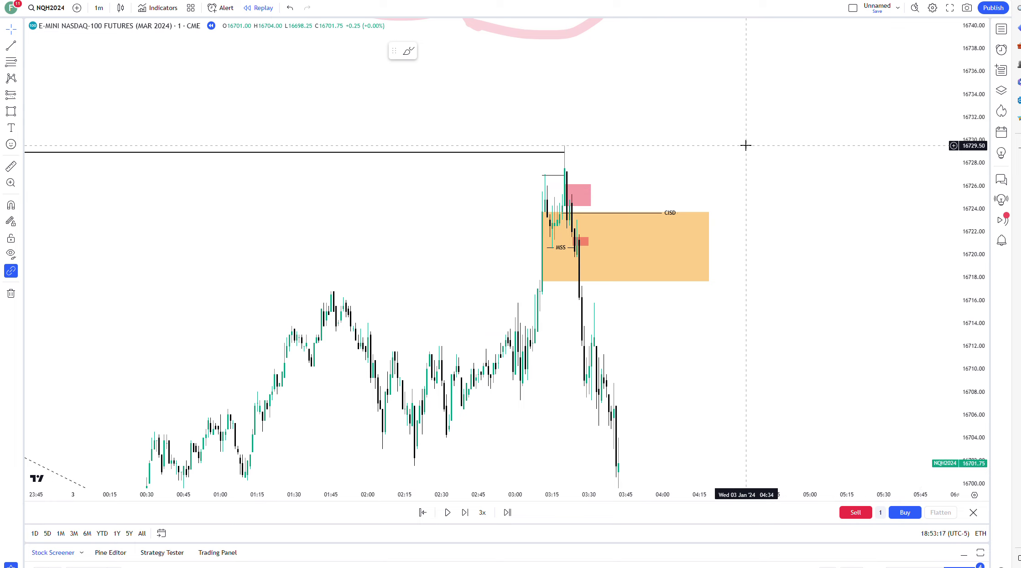
{"action": "scroll", "coordinate": [790, 185], "scroll_direction": "up", "scroll_amount": 3}
{"action": "left_click_drag", "start_coordinate": [796, 251], "coordinate": [874, 165]}
{"action": "scroll", "coordinate": [893, 214], "scroll_direction": "down", "scroll_amount": 5}
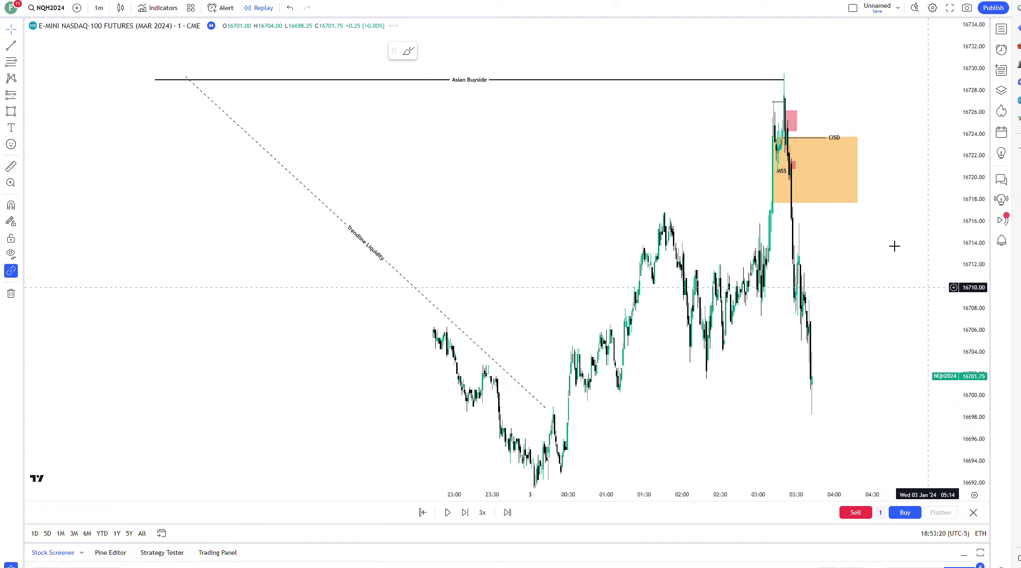
{"action": "left_click_drag", "start_coordinate": [853, 169], "coordinate": [837, 237]}
{"action": "scroll", "coordinate": [769, 278], "scroll_direction": "up", "scroll_amount": 5}
{"action": "left_click_drag", "start_coordinate": [686, 280], "coordinate": [765, 211]}
- Play the replay until price drops into the green zone, then pause it
{"action": "left_click", "coordinate": [447, 513]}
{"action": "scroll", "coordinate": [862, 285], "scroll_direction": "down", "scroll_amount": 3}
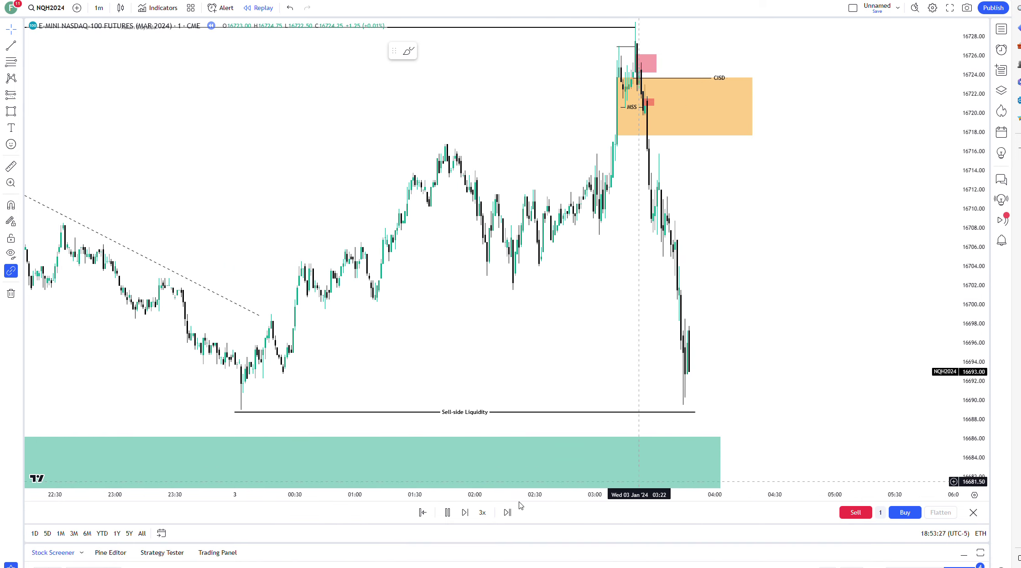
{"action": "scroll", "coordinate": [871, 244], "scroll_direction": "down", "scroll_amount": 3}
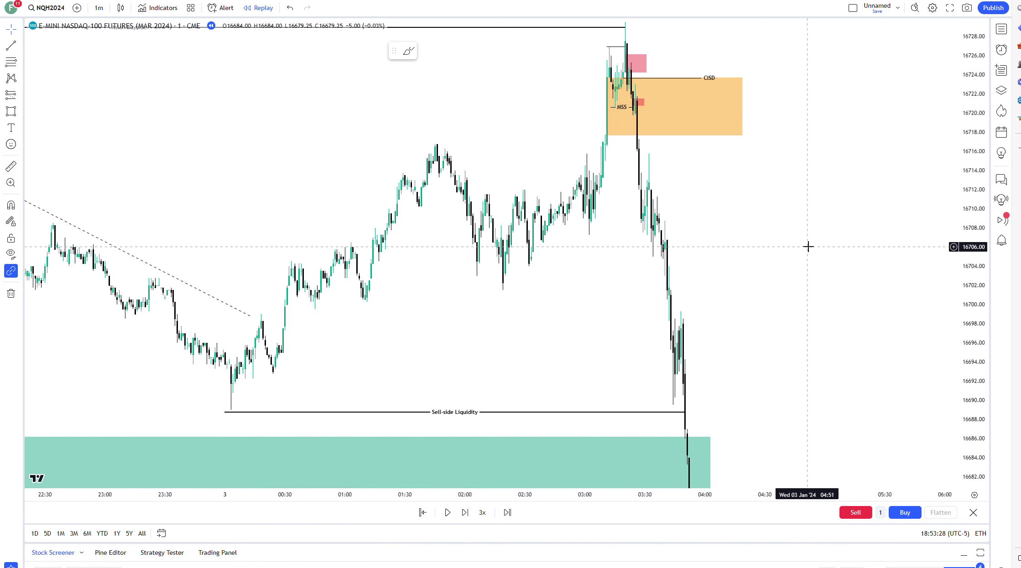
{"action": "scroll", "coordinate": [571, 171], "scroll_direction": "up", "scroll_amount": 2}
{"action": "left_click_drag", "start_coordinate": [618, 356], "coordinate": [546, 153]}
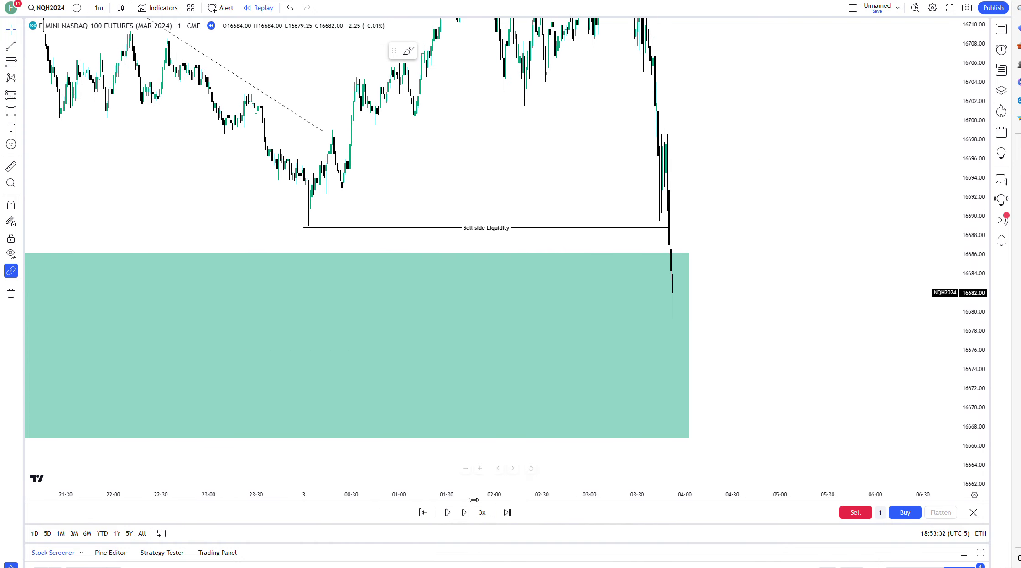
{"action": "left_click", "coordinate": [448, 513]}
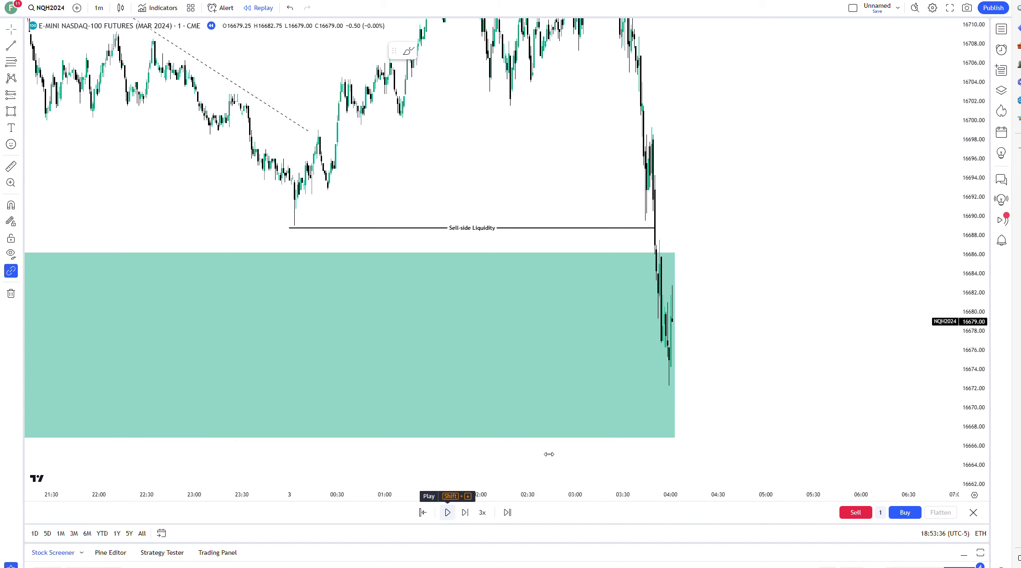
{"action": "left_click_drag", "start_coordinate": [763, 192], "coordinate": [729, 400]}
{"action": "scroll", "coordinate": [584, 185], "scroll_direction": "up", "scroll_amount": 1}
{"action": "scroll", "coordinate": [584, 184], "scroll_direction": "up", "scroll_amount": 4}
{"action": "left_click_drag", "start_coordinate": [827, 225], "coordinate": [845, 212]}
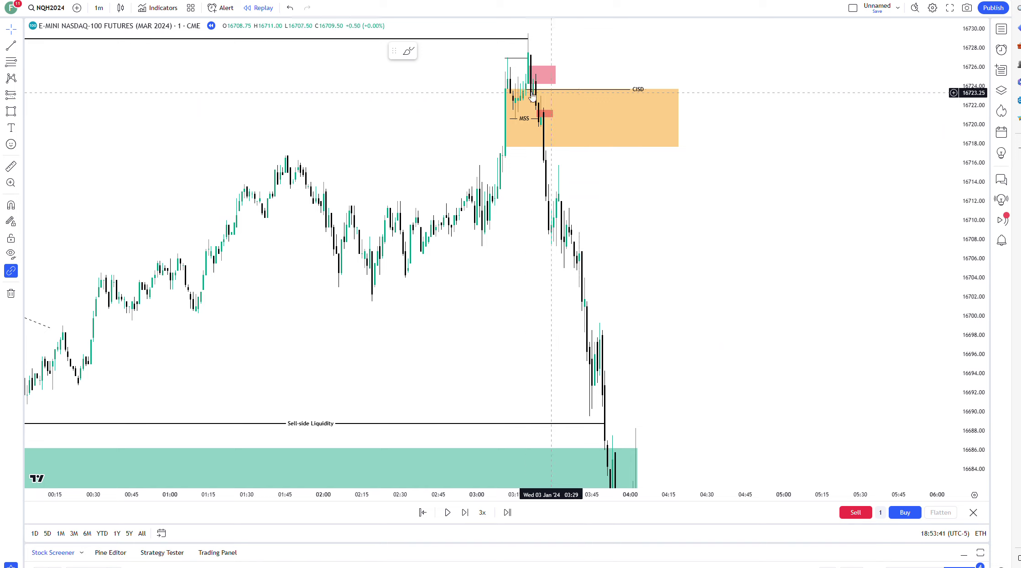
{"action": "left_click_drag", "start_coordinate": [694, 228], "coordinate": [727, 238]}
{"action": "scroll", "coordinate": [725, 238], "scroll_direction": "up", "scroll_amount": 2}
{"action": "scroll", "coordinate": [637, 235], "scroll_direction": "down", "scroll_amount": 4}
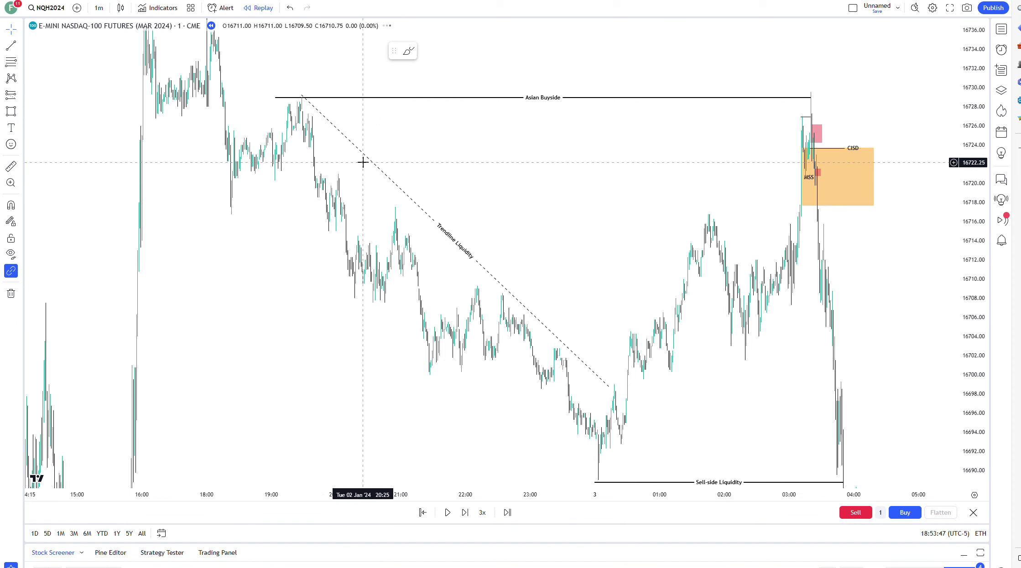
{"action": "left_click_drag", "start_coordinate": [726, 79], "coordinate": [681, 98]}
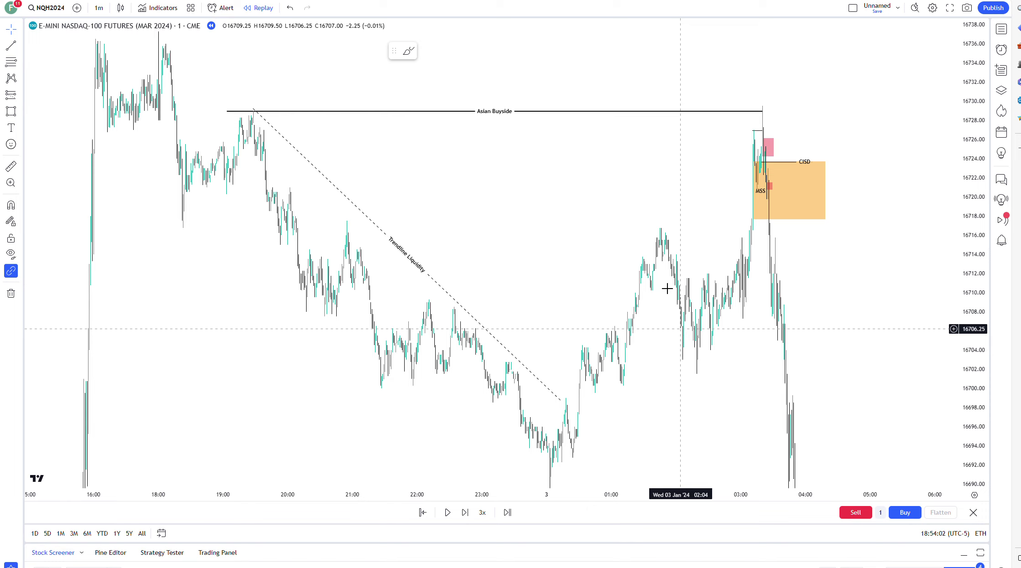
{"action": "left_click_drag", "start_coordinate": [826, 93], "coordinate": [794, 63]}
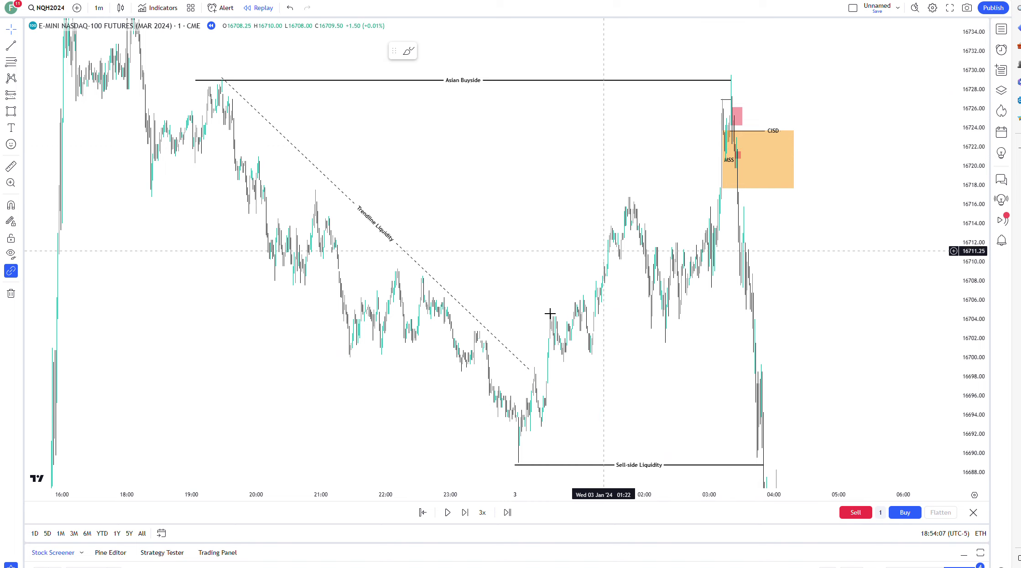
{"action": "left_click_drag", "start_coordinate": [613, 153], "coordinate": [627, 174]}
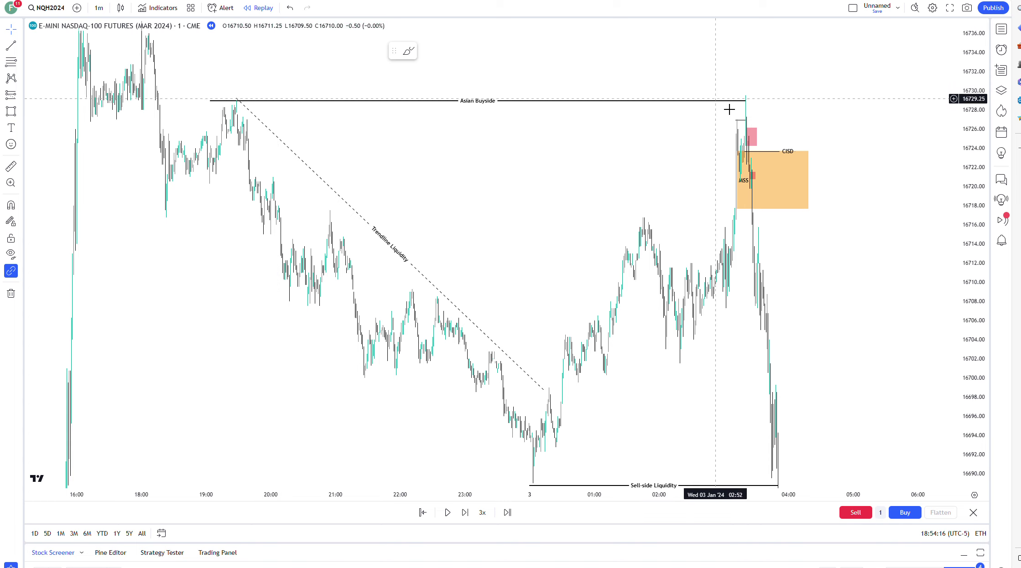
{"action": "scroll", "coordinate": [729, 120], "scroll_direction": "up", "scroll_amount": 7}
{"action": "left_click_drag", "start_coordinate": [600, 111], "coordinate": [672, 110]}
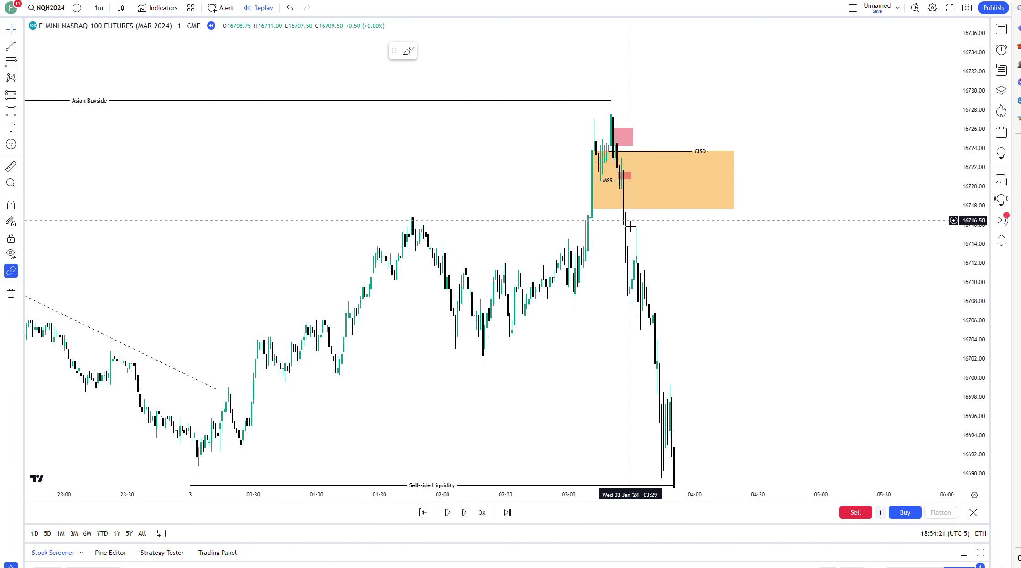
{"action": "scroll", "coordinate": [782, 313], "scroll_direction": "up", "scroll_amount": 3}
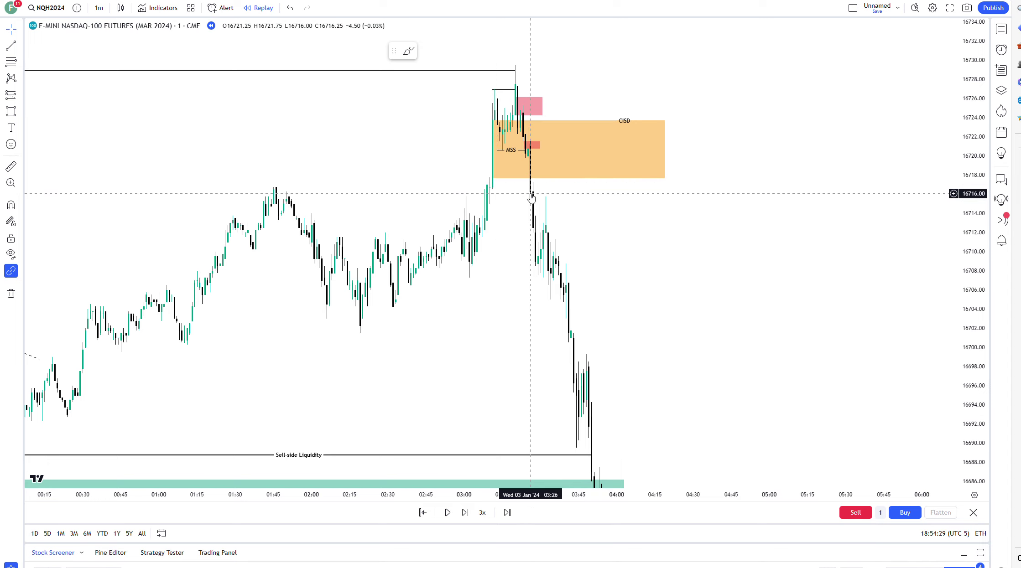
- Place a trial short at the FVG drop with stop near 16723 and target near 16701.50
{"action": "left_click", "coordinate": [18, 97]}
{"action": "left_click", "coordinate": [62, 125]}
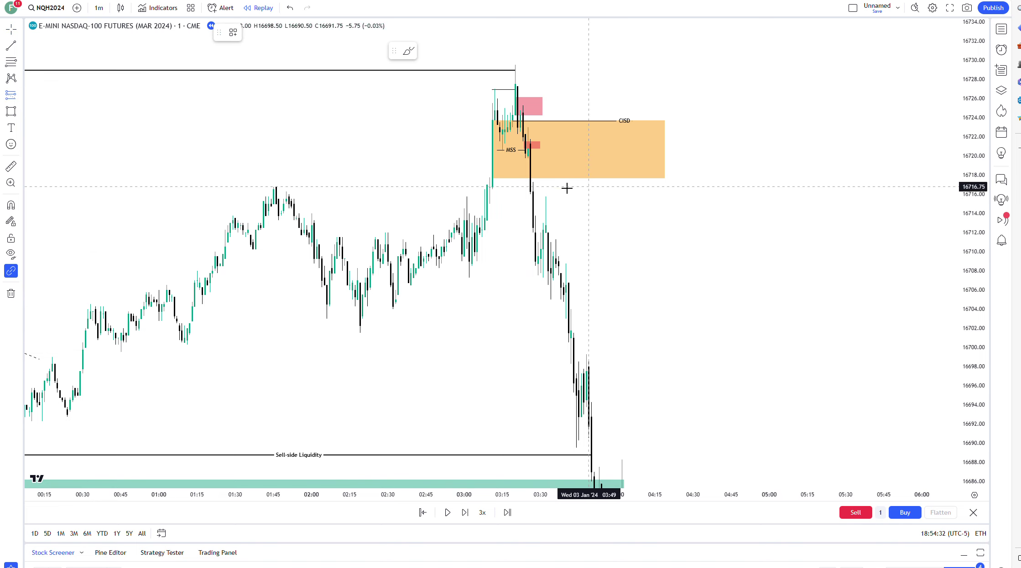
{"action": "left_click", "coordinate": [536, 192]}
{"action": "left_click_drag", "start_coordinate": [474, 116], "coordinate": [495, 130]}
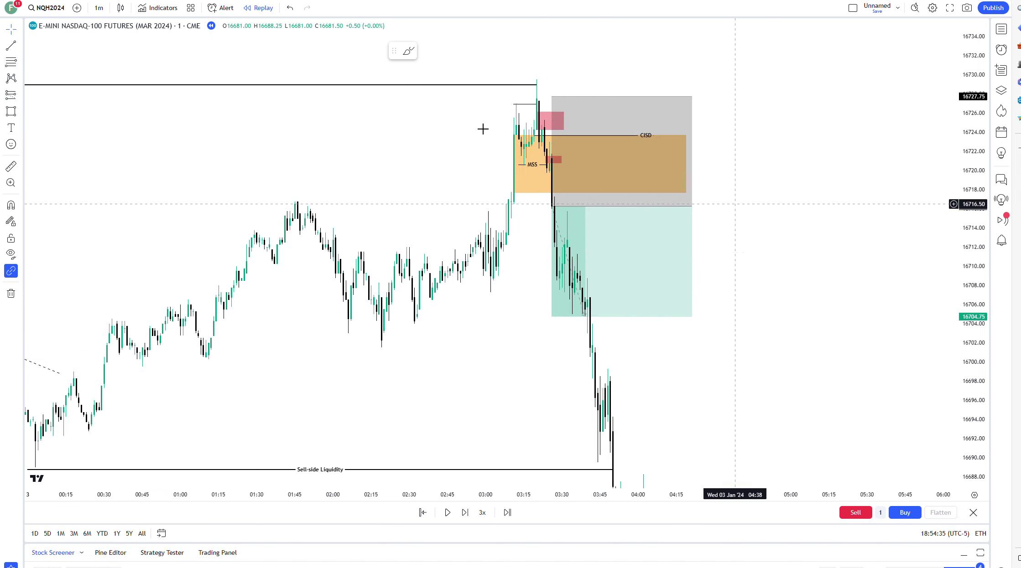
{"action": "left_click_drag", "start_coordinate": [551, 97], "coordinate": [557, 139]}
{"action": "left_click_drag", "start_coordinate": [551, 316], "coordinate": [556, 348]}
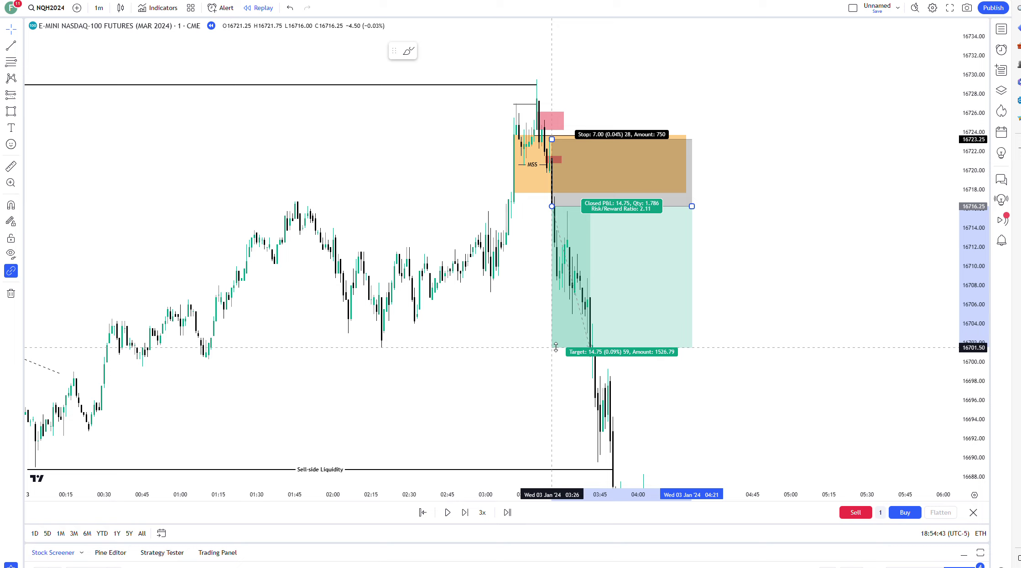
- Delete the trial short position
{"action": "left_click", "coordinate": [379, 360]}
{"action": "left_click", "coordinate": [671, 295]}
{"action": "key", "text": "Delete"}
- Pan to the strategy notes and move the Asian liquidity strategy title toward the centre
{"action": "left_click_drag", "start_coordinate": [688, 253], "coordinate": [759, 282]}
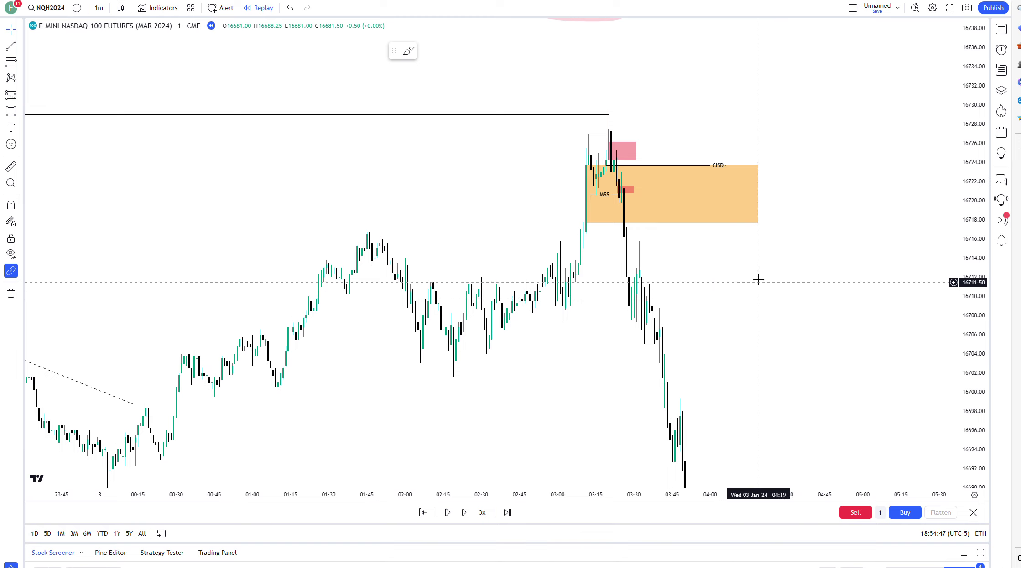
{"action": "scroll", "coordinate": [763, 272], "scroll_direction": "up", "scroll_amount": 1}
{"action": "left_click_drag", "start_coordinate": [776, 321], "coordinate": [734, 192]}
{"action": "scroll", "coordinate": [725, 127], "scroll_direction": "up", "scroll_amount": 1}
{"action": "left_click_drag", "start_coordinate": [662, 192], "coordinate": [813, 394]}
{"action": "left_click_drag", "start_coordinate": [727, 135], "coordinate": [844, 211]}
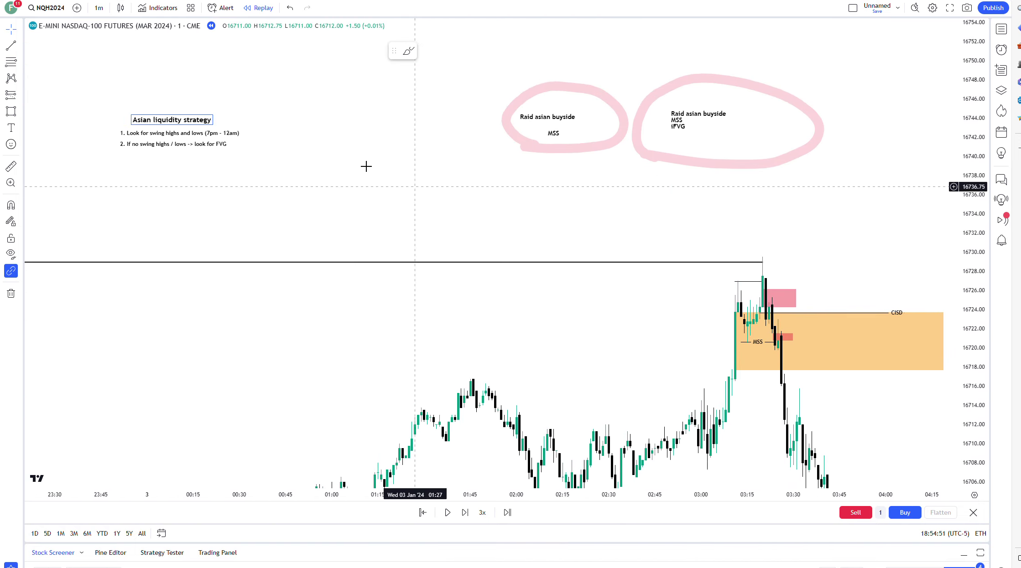
{"action": "mouse_move", "coordinate": [172, 120]}
{"action": "left_mouse_down"}
{"action": "mouse_move", "coordinate": [525, 197]}
{"action": "mouse_move", "coordinate": [495, 180]}
{"action": "left_mouse_up"}
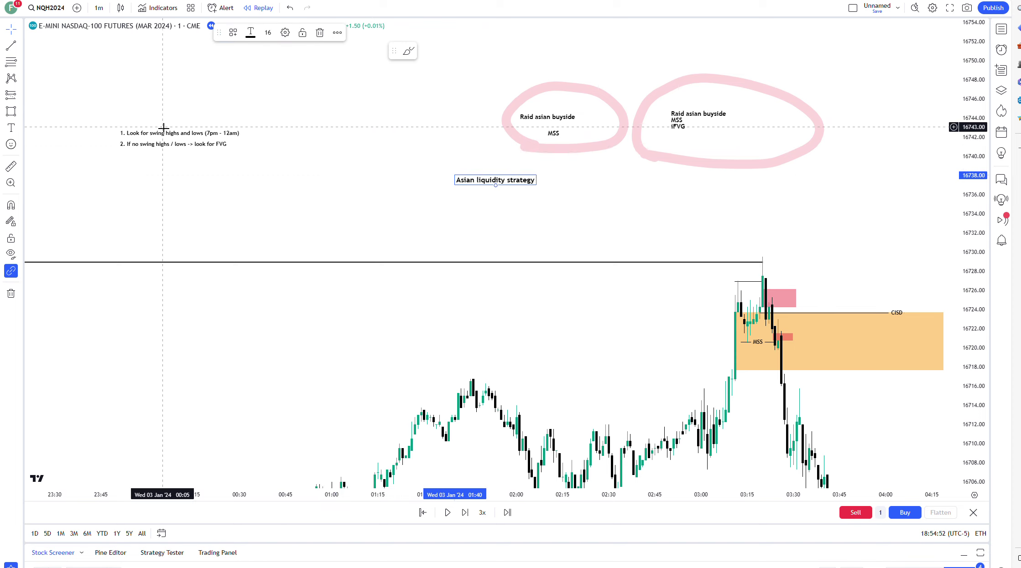
- Move the numbered notes below the title and delete the right pink circle with its 'Raid asian buyside MSS iFVG' note
{"action": "left_click_drag", "start_coordinate": [163, 127], "coordinate": [486, 199]}
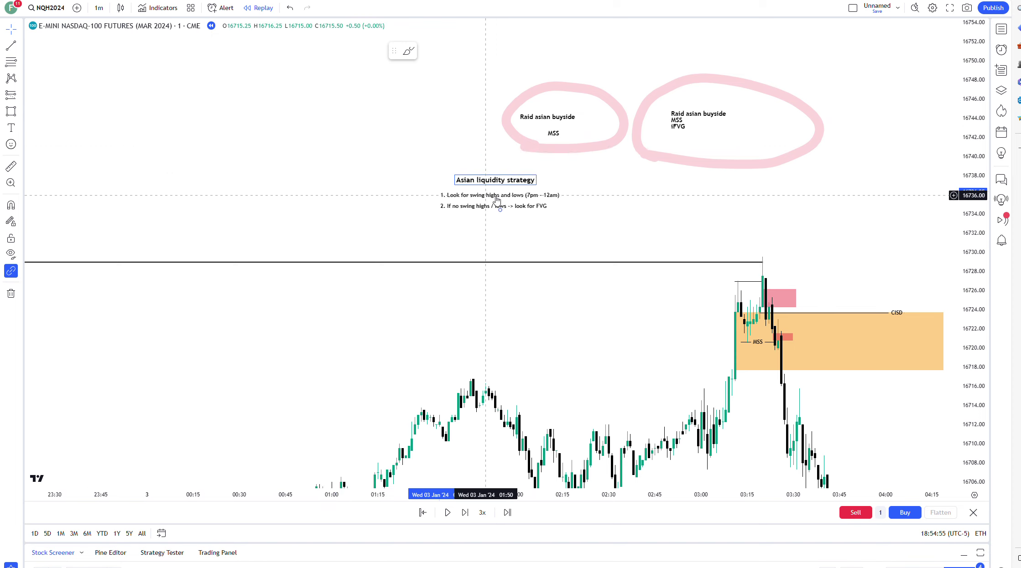
{"action": "mouse_move", "coordinate": [623, 212]}
{"action": "left_mouse_down"}
{"action": "mouse_move", "coordinate": [570, 201]}
{"action": "mouse_move", "coordinate": [532, 156]}
{"action": "left_mouse_up"}
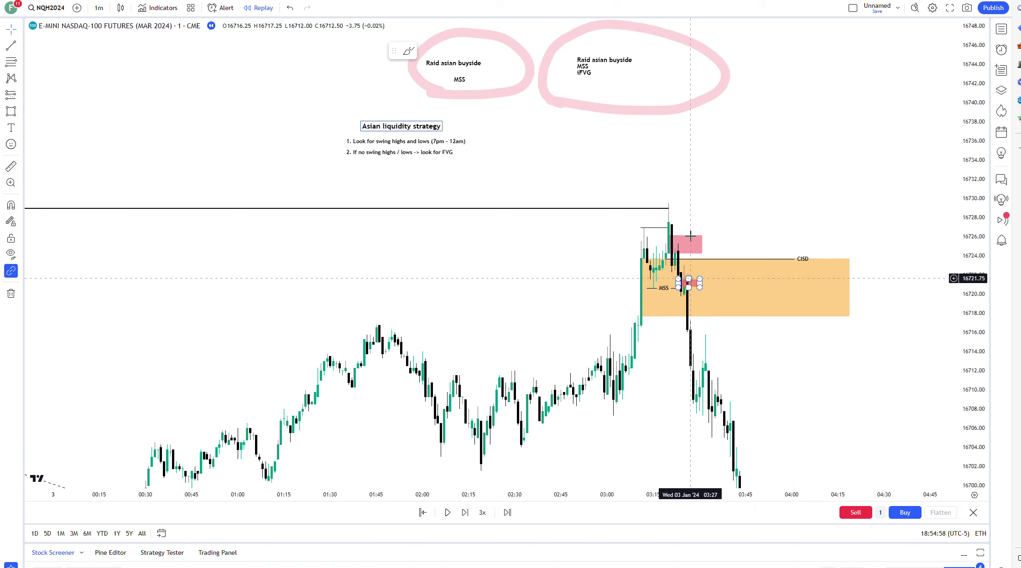
{"action": "left_click", "coordinate": [605, 110]}
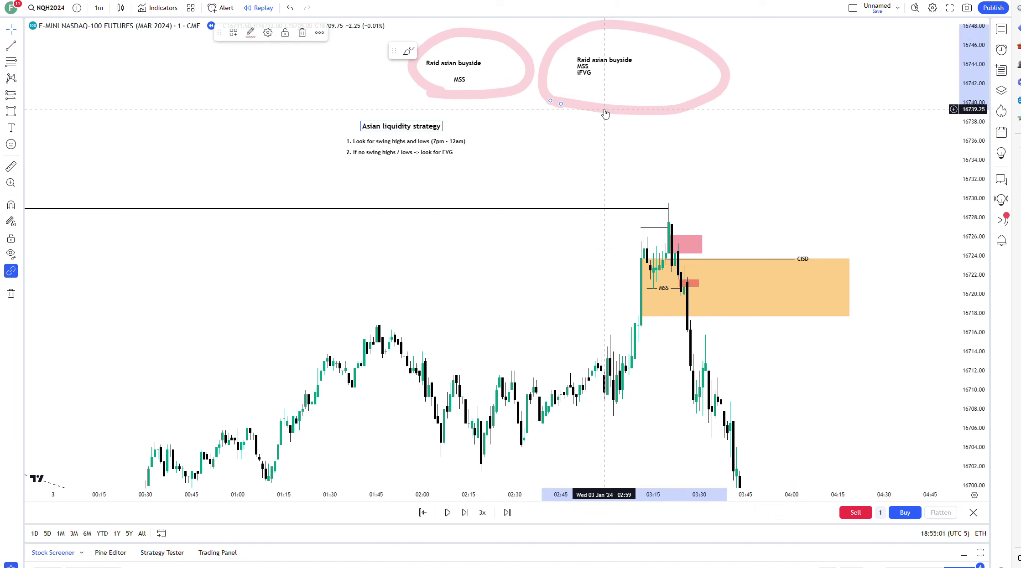
{"action": "key", "text": "Delete"}
{"action": "left_click", "coordinate": [585, 72]}
{"action": "key", "text": "Delete"}
- Delete the remaining pink circle and its 'Raid asian buyside MSS' note
{"action": "left_click", "coordinate": [500, 95]}
{"action": "key", "text": "Delete"}
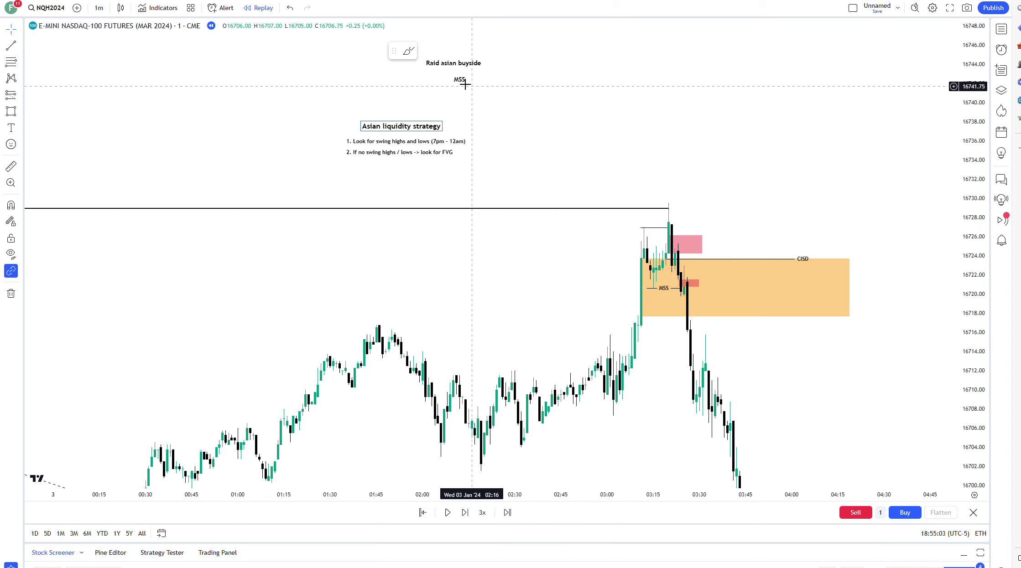
{"action": "left_click", "coordinate": [466, 64]}
{"action": "key", "text": "Delete"}
{"action": "left_click_drag", "start_coordinate": [566, 110], "coordinate": [518, 106]}
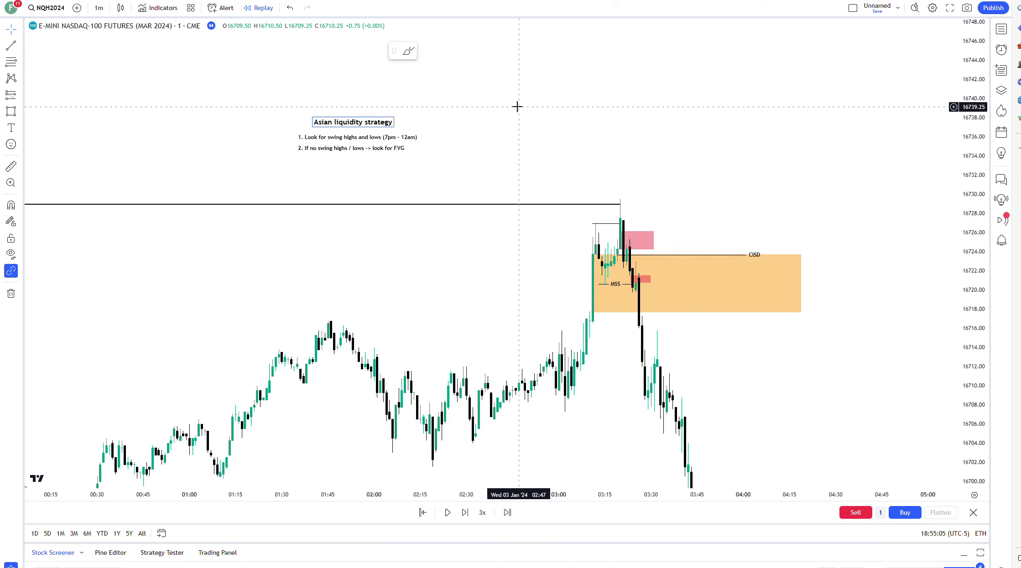
- Change the two numbered strategy points' font size from 12 to 14
{"action": "left_click", "coordinate": [392, 199]}
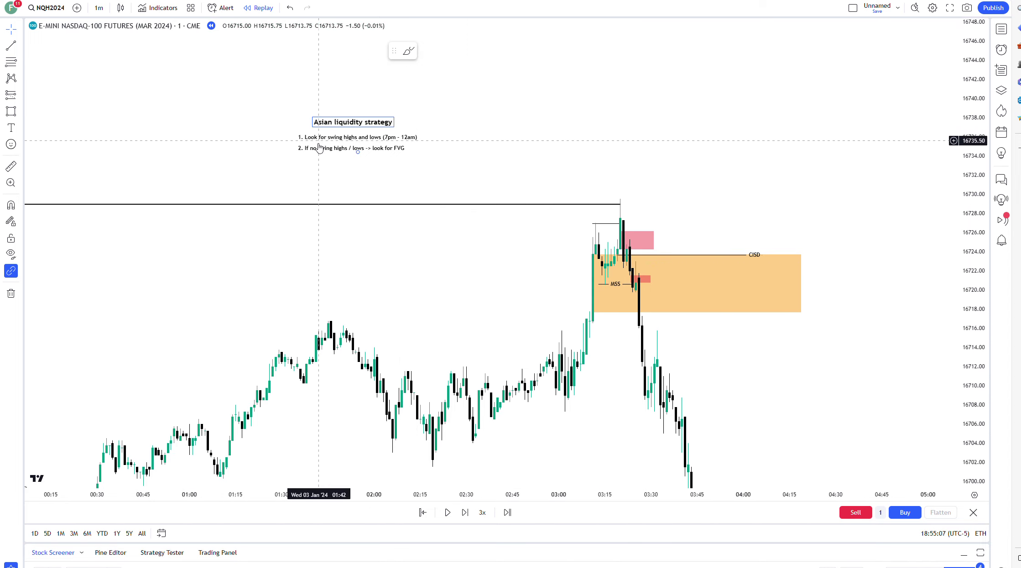
{"action": "left_click", "coordinate": [285, 32]}
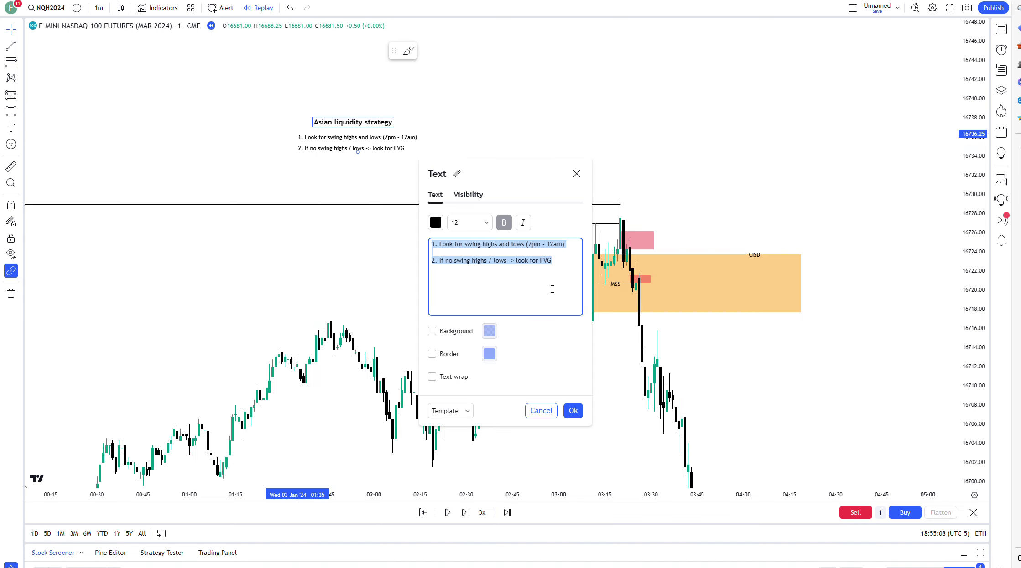
{"action": "left_click", "coordinate": [476, 221]}
{"action": "left_click", "coordinate": [479, 285]}
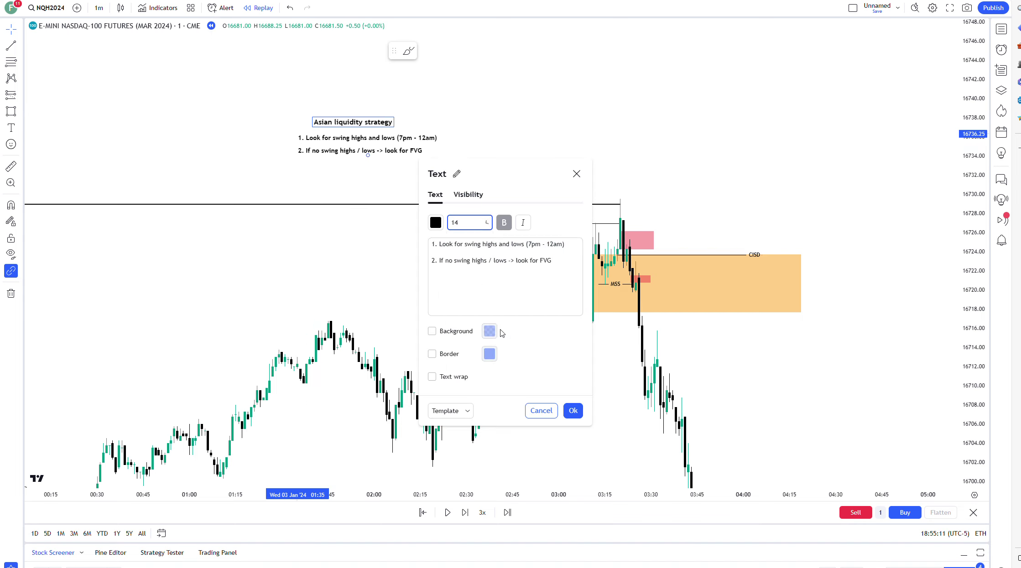
{"action": "left_click", "coordinate": [566, 411]}
{"action": "left_click_drag", "start_coordinate": [524, 114], "coordinate": [488, 89]}
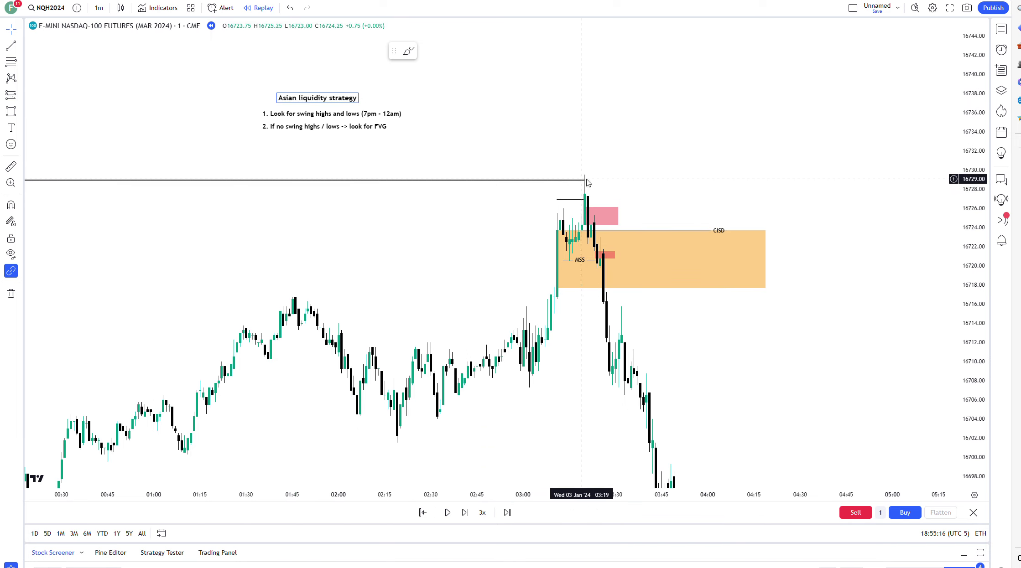
- Add an ENTRY MODELS text label at the upper right with a border
{"action": "left_click", "coordinate": [11, 128]}
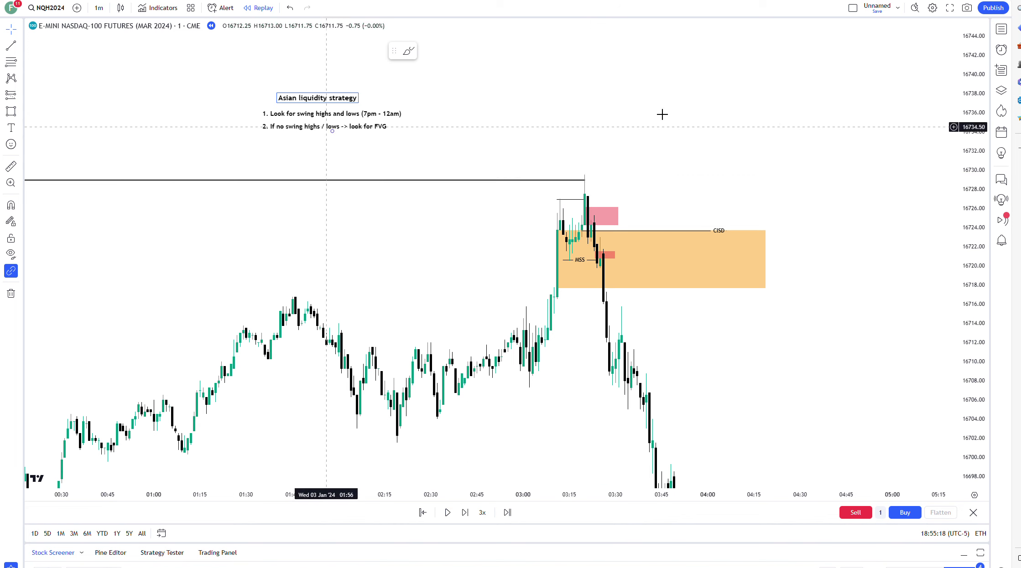
{"action": "left_click", "coordinate": [782, 89]}
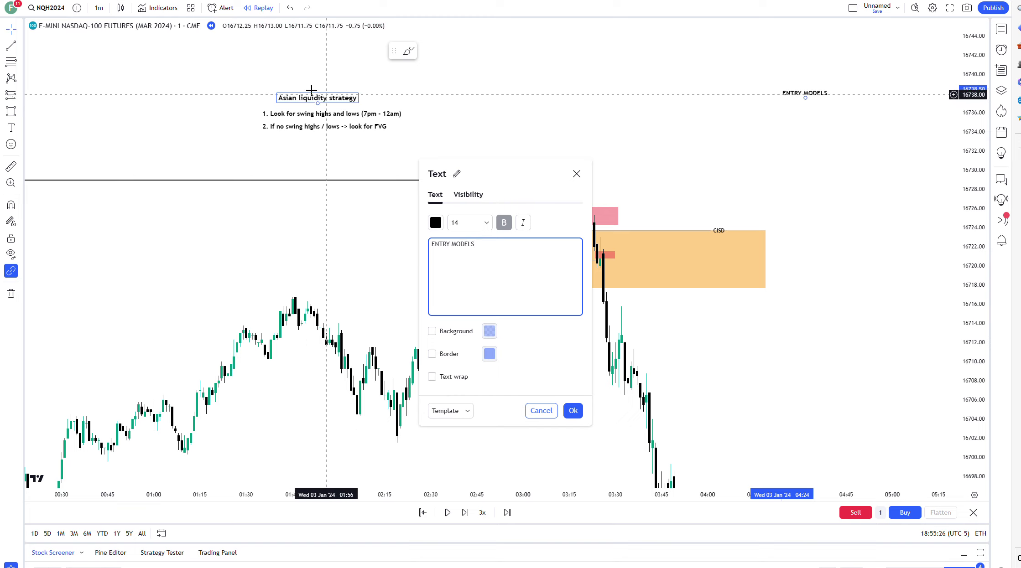
{"action": "left_click", "coordinate": [439, 354]}
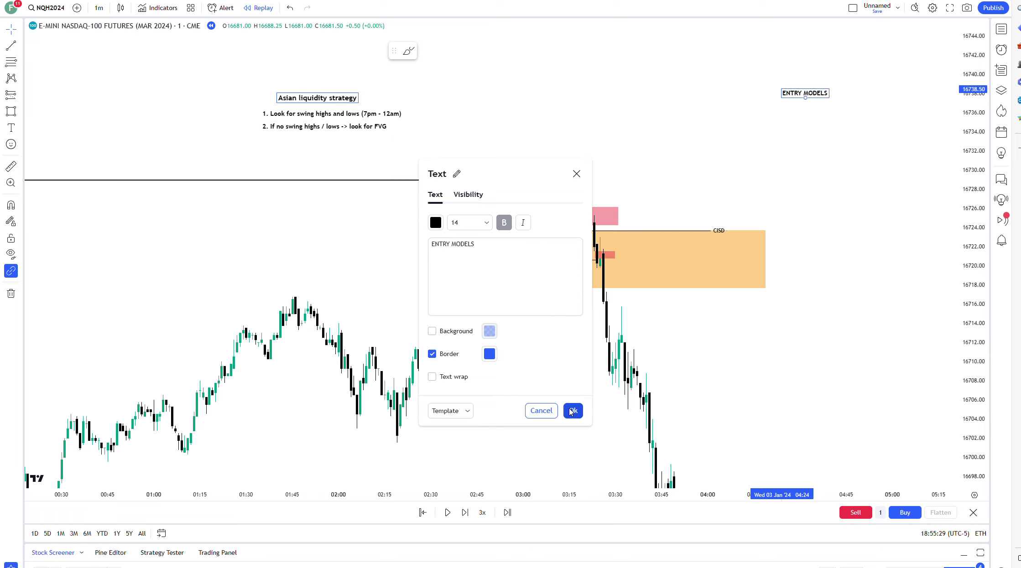
{"action": "left_click", "coordinate": [572, 411]}
- Move the ENTRY MODELS heading left and enlarge it to font size 20
{"action": "left_click_drag", "start_coordinate": [810, 96], "coordinate": [687, 95]}
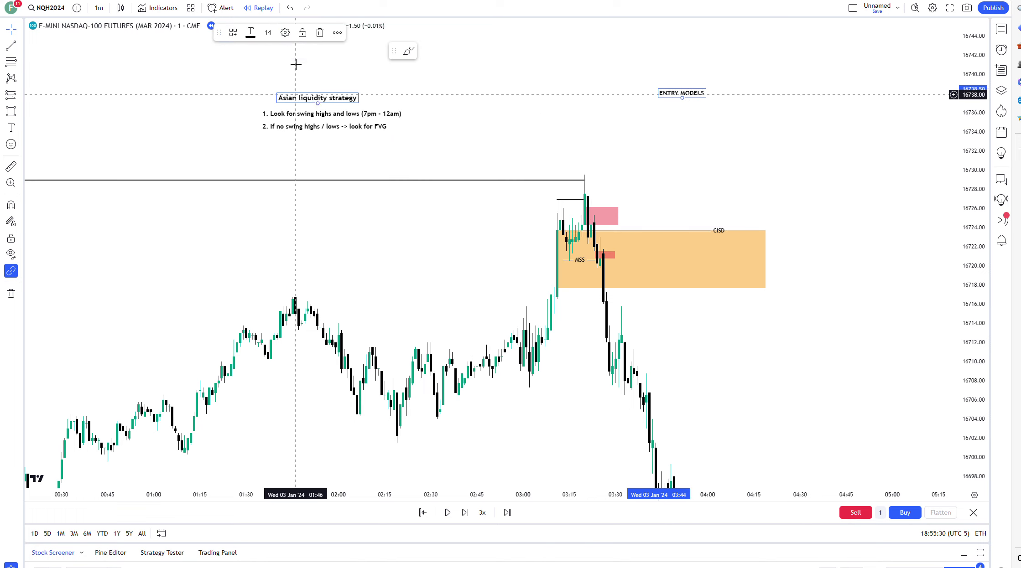
{"action": "left_click", "coordinate": [268, 32]}
{"action": "left_click", "coordinate": [273, 133]}
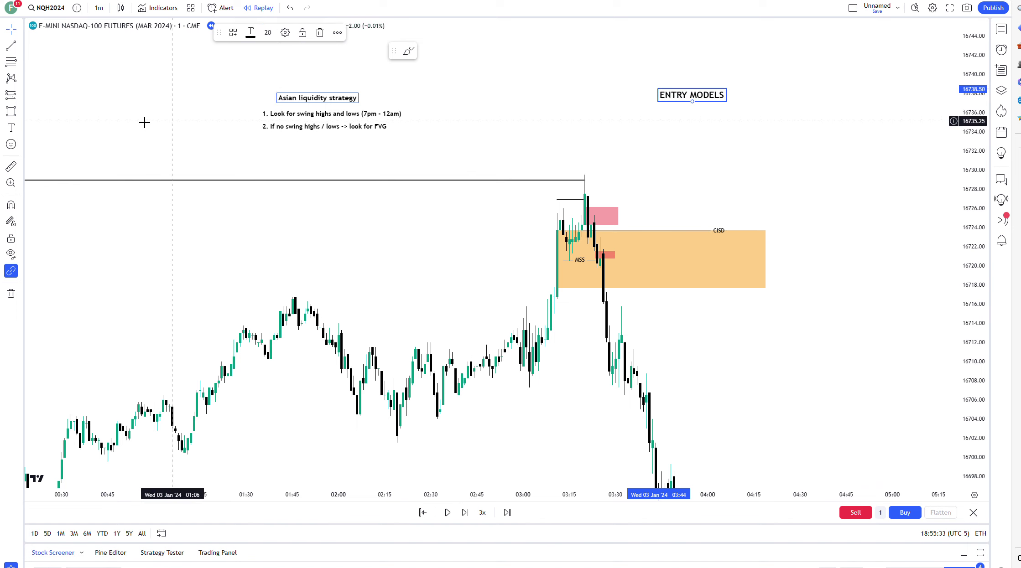
{"action": "left_click", "coordinate": [144, 122]}
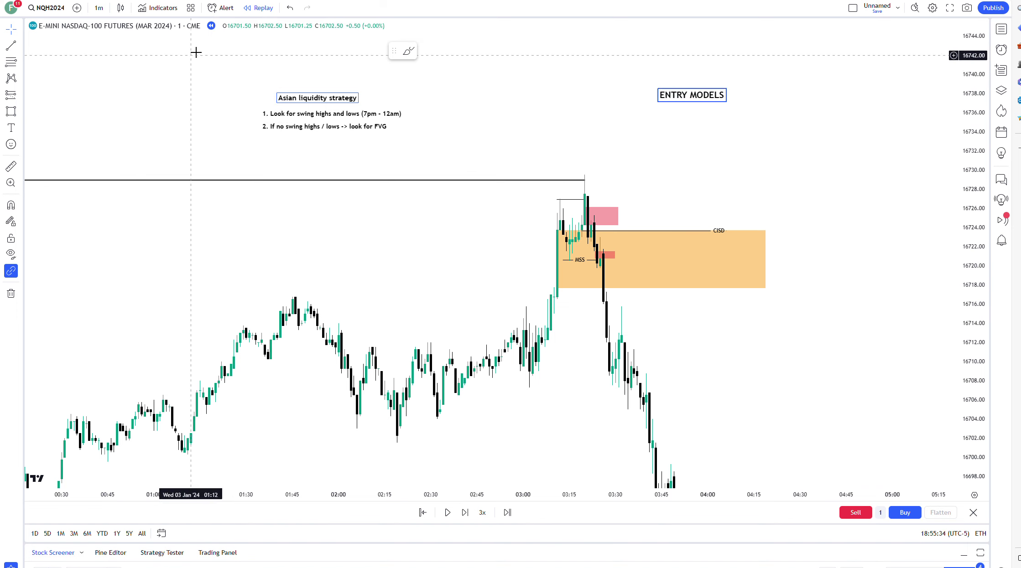
- Add a borderless size-14 five-line entry models note ending '30 sec chart, CISD, MSS, IFVG' under the heading
{"action": "left_click", "coordinate": [639, 113]}
{"action": "left_click", "coordinate": [470, 222]}
{"action": "left_click", "coordinate": [470, 273]}
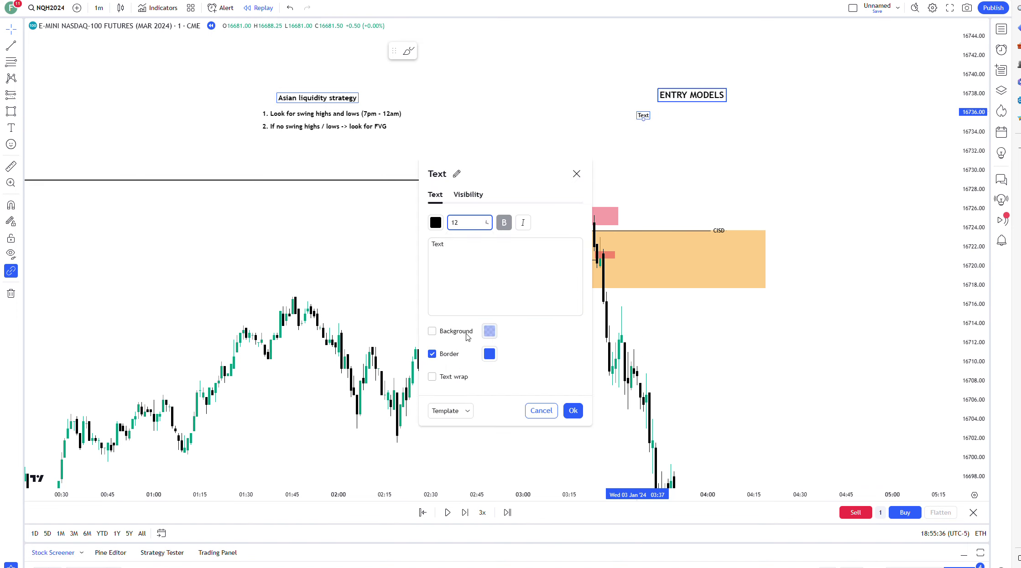
{"action": "left_click", "coordinate": [431, 355]}
{"action": "left_click", "coordinate": [463, 288]}
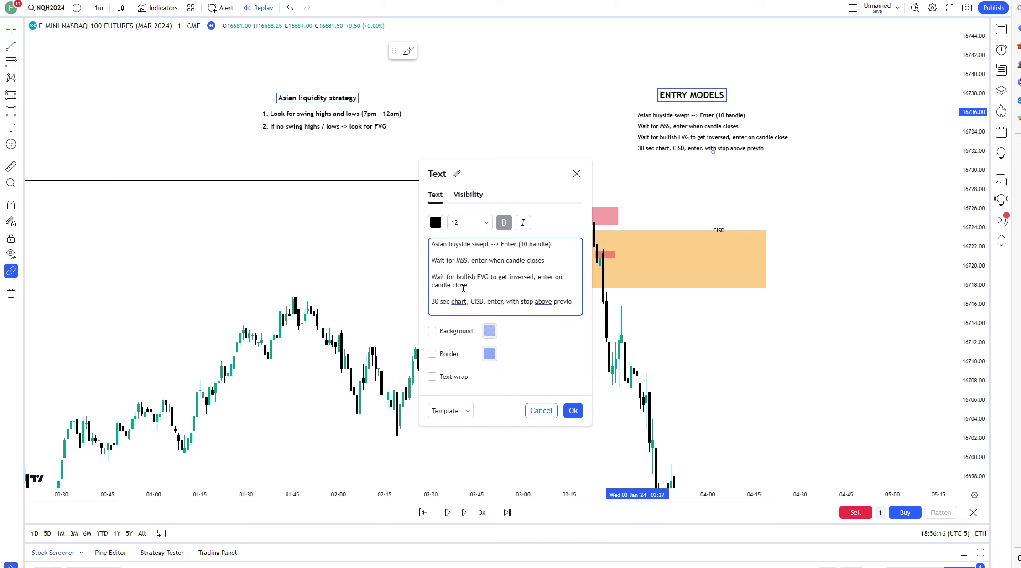
{"action": "type", "text": "gh"}
{"action": "key", "text": "Return"}
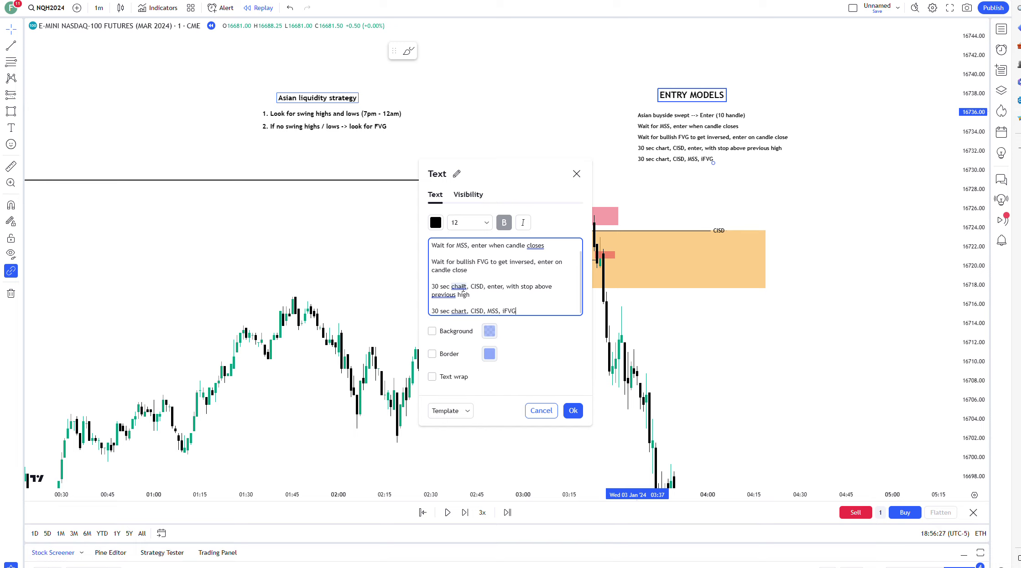
{"action": "left_click", "coordinate": [470, 223]}
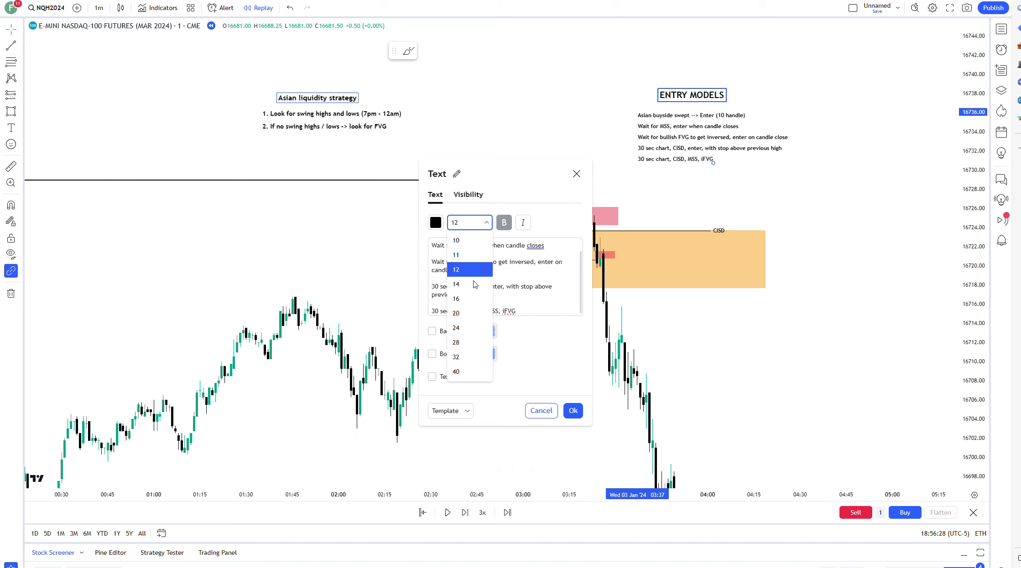
{"action": "left_click", "coordinate": [469, 284]}
{"action": "left_click", "coordinate": [573, 410]}
{"action": "left_click_drag", "start_coordinate": [676, 153], "coordinate": [668, 149]}
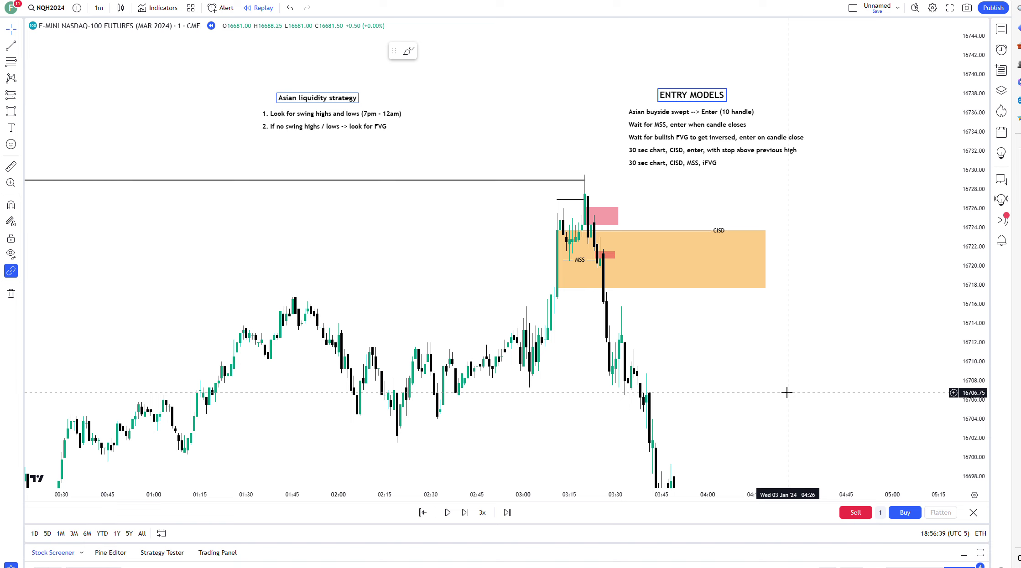
- Set the NQ chart interval to 30 seconds and rescale it to frame the drawings
{"action": "scroll", "coordinate": [796, 353], "scroll_direction": "up", "scroll_amount": 1}
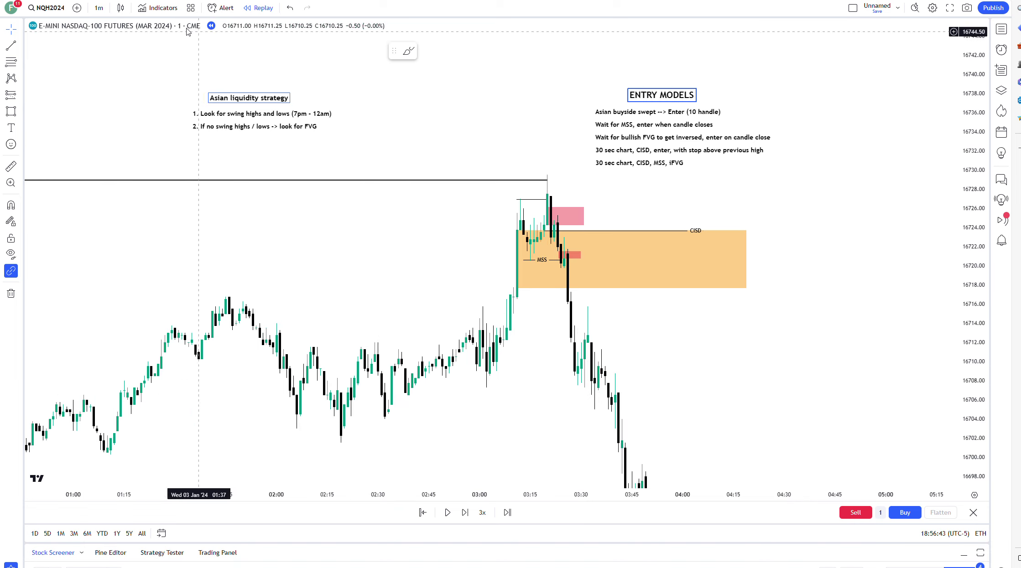
{"action": "left_click", "coordinate": [98, 8]}
{"action": "left_click", "coordinate": [129, 98]}
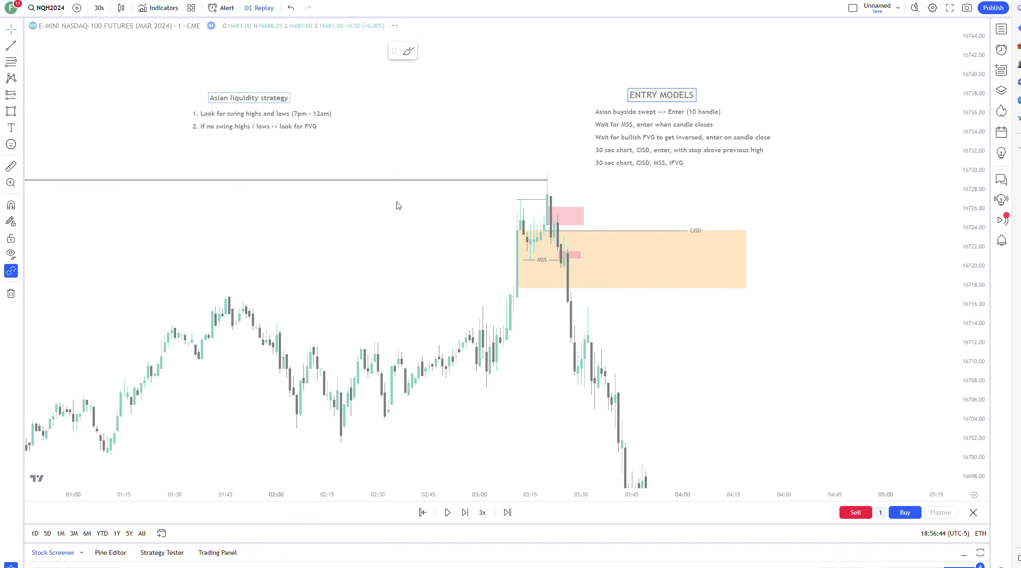
{"action": "left_click_drag", "start_coordinate": [714, 345], "coordinate": [735, 335]}
{"action": "left_click_drag", "start_coordinate": [964, 347], "coordinate": [961, 298]}
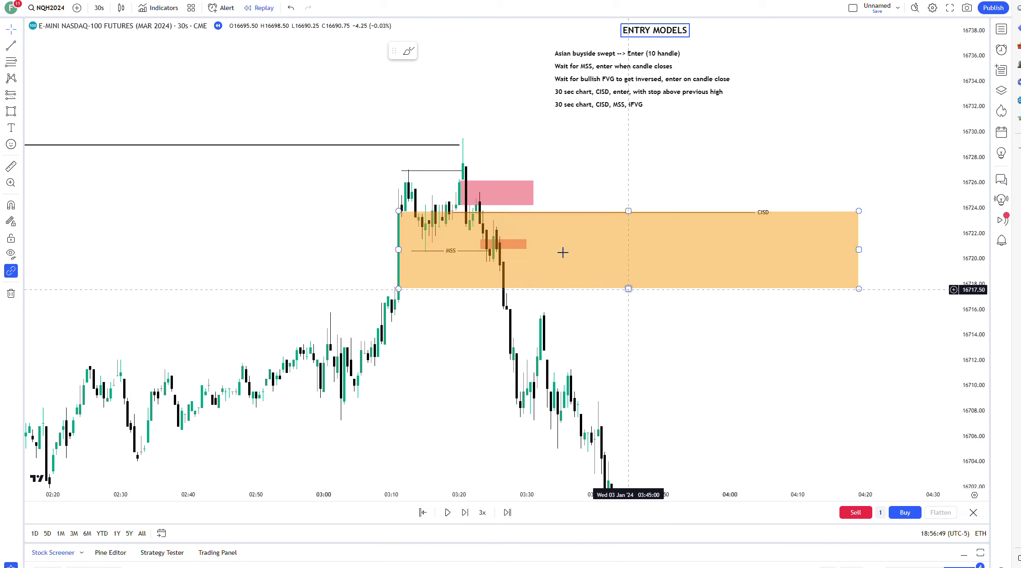
{"action": "left_click", "coordinate": [402, 260]}
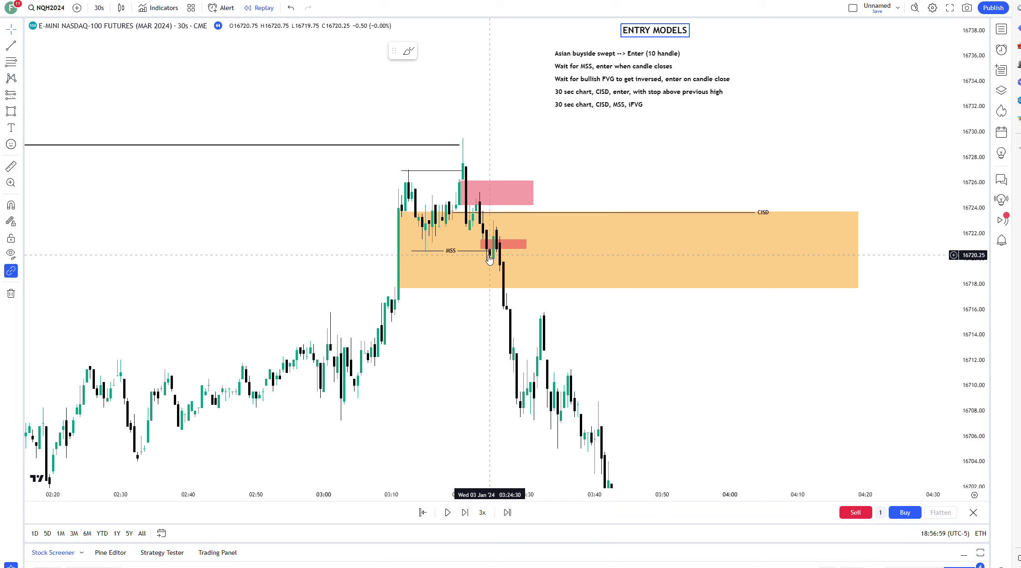
{"action": "left_click_drag", "start_coordinate": [574, 160], "coordinate": [630, 240]}
{"action": "left_click", "coordinate": [682, 193]}
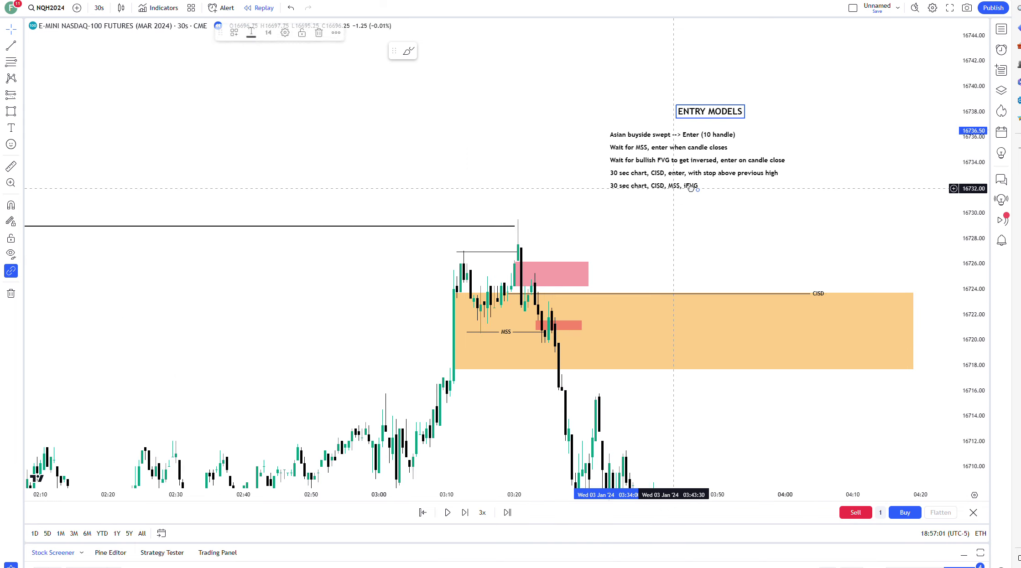
{"action": "left_click_drag", "start_coordinate": [705, 217], "coordinate": [635, 162]}
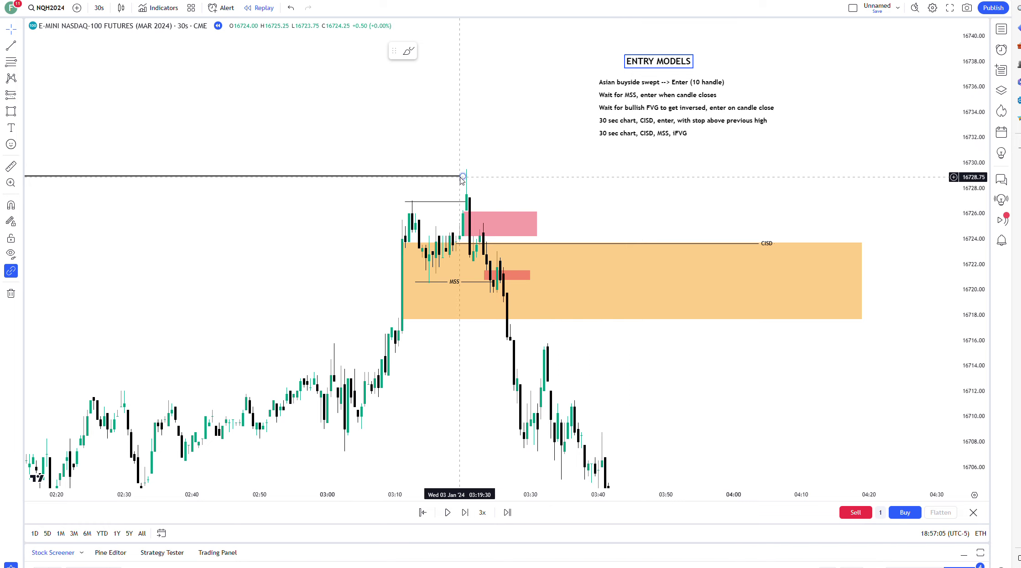
{"action": "left_click_drag", "start_coordinate": [565, 185], "coordinate": [515, 41]}
- Draw a trend line from the early low to the 03:10 low along the rising lows
{"action": "scroll", "coordinate": [589, 283], "scroll_direction": "down", "scroll_amount": 8}
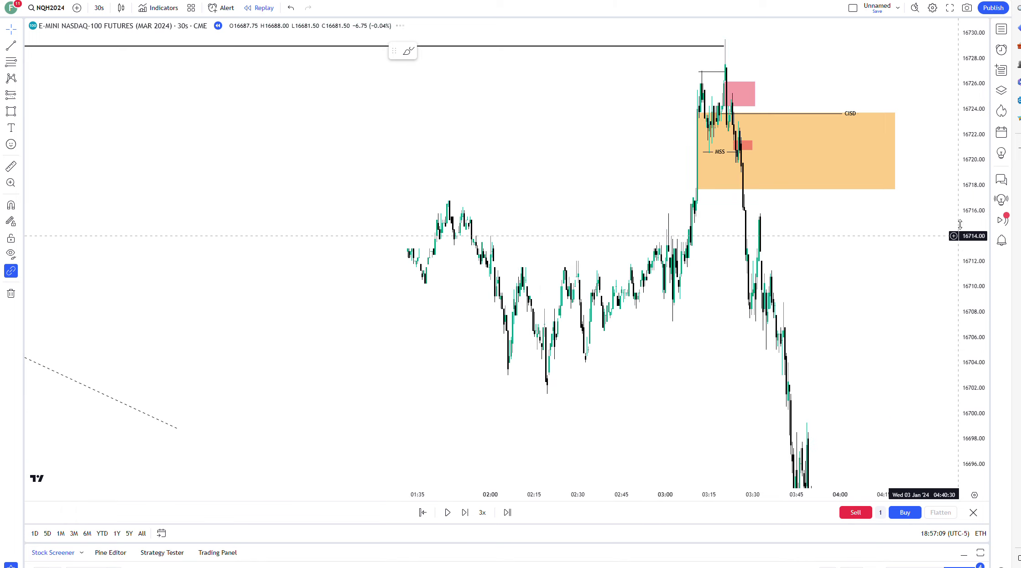
{"action": "left_click_drag", "start_coordinate": [968, 199], "coordinate": [964, 341]}
{"action": "left_click_drag", "start_coordinate": [873, 320], "coordinate": [759, 262]}
{"action": "scroll", "coordinate": [851, 279], "scroll_direction": "down", "scroll_amount": 2}
{"action": "left_click", "coordinate": [20, 48]}
{"action": "left_click", "coordinate": [50, 57]}
{"action": "left_click", "coordinate": [235, 369]}
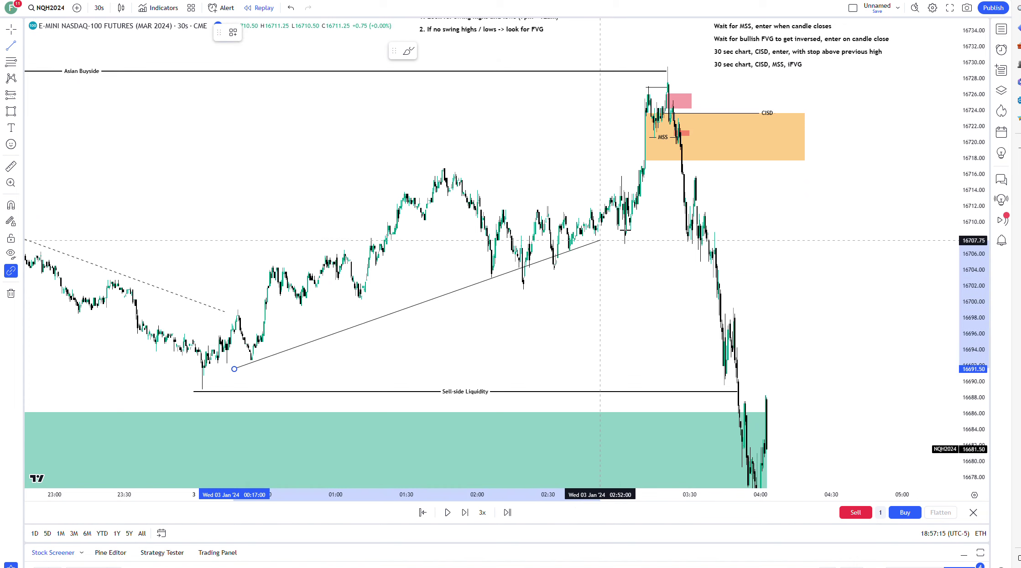
{"action": "left_click", "coordinate": [643, 240]}
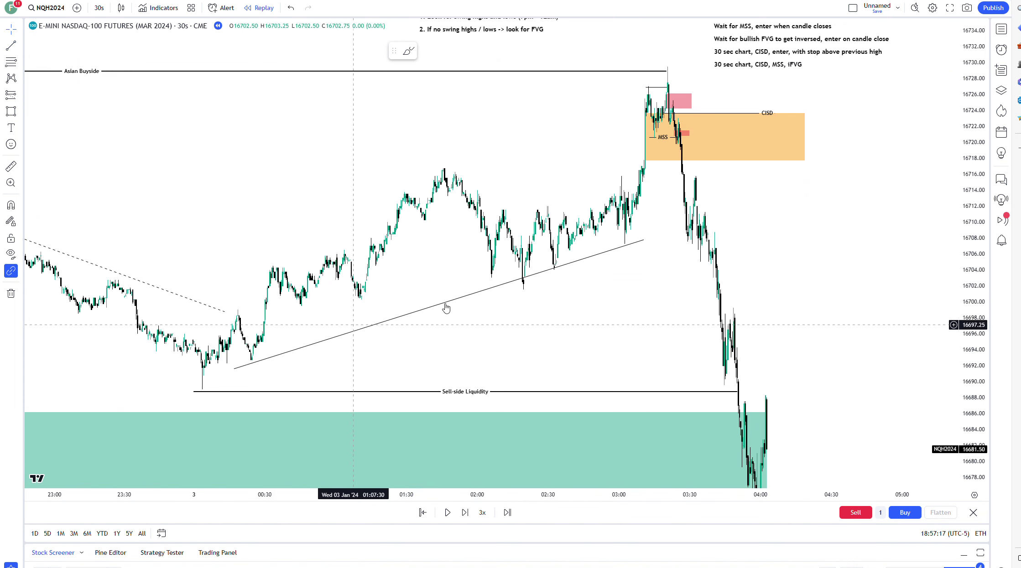
- Change the new trend line's style to dashed
{"action": "left_click_drag", "start_coordinate": [627, 259], "coordinate": [573, 261]}
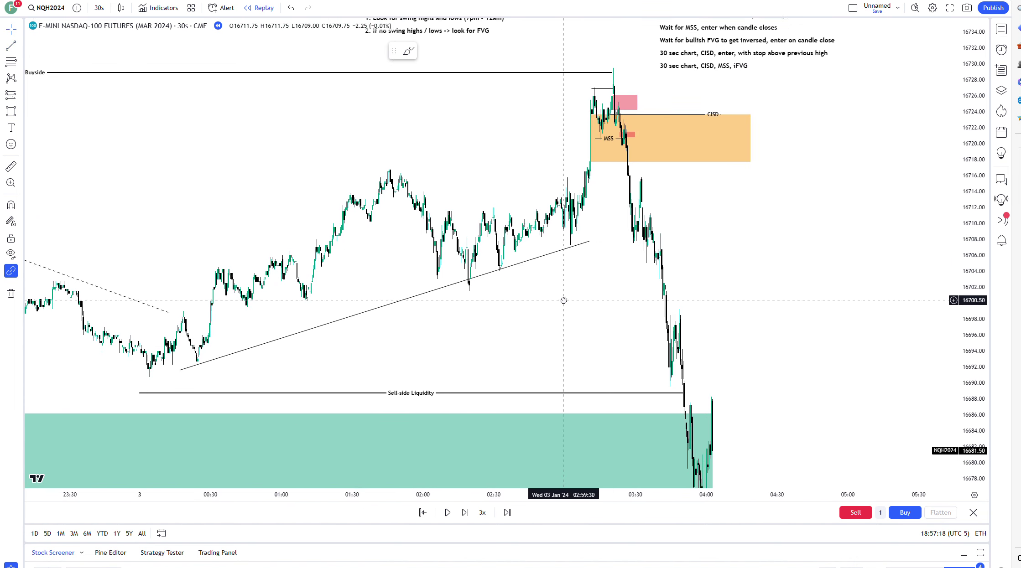
{"action": "left_click", "coordinate": [533, 260]}
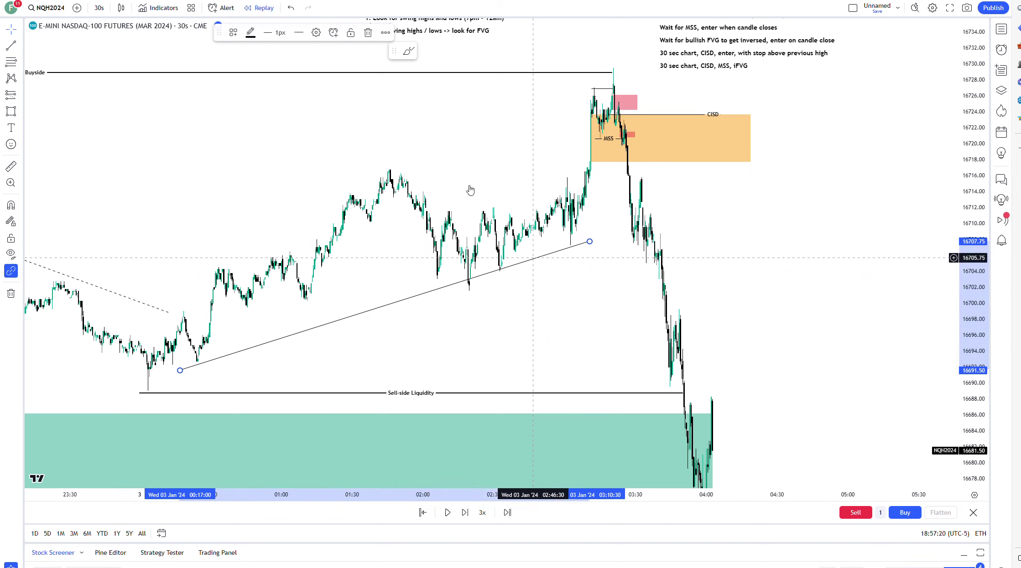
{"action": "left_click", "coordinate": [299, 35]}
{"action": "left_click", "coordinate": [304, 67]}
{"action": "left_click", "coordinate": [304, 110]}
{"action": "left_click_drag", "start_coordinate": [745, 249], "coordinate": [729, 111]}
{"action": "left_click_drag", "start_coordinate": [706, 163], "coordinate": [747, 292]}
{"action": "scroll", "coordinate": [631, 223], "scroll_direction": "up", "scroll_amount": 2}
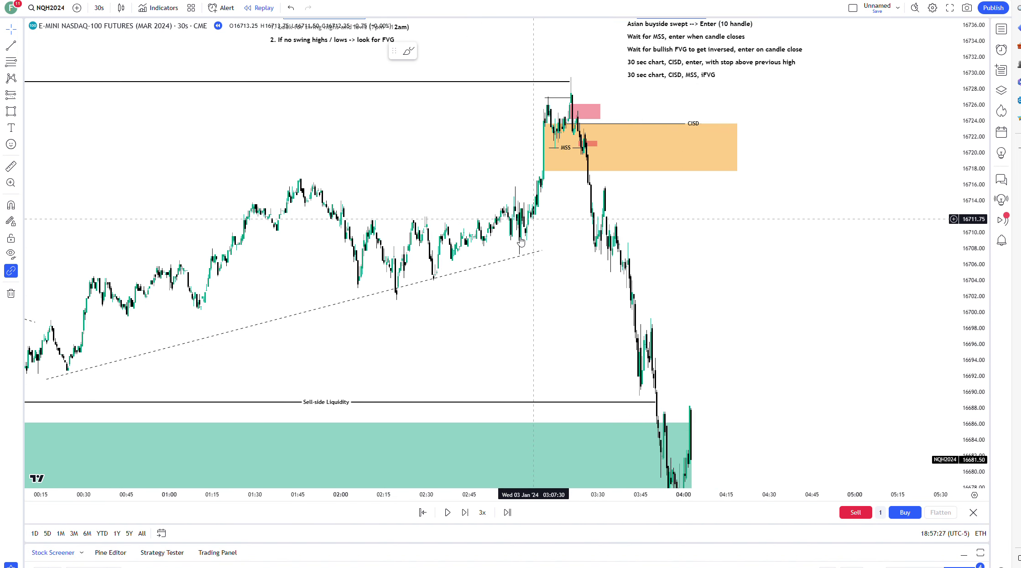
{"action": "scroll", "coordinate": [530, 301], "scroll_direction": "down", "scroll_amount": 3}
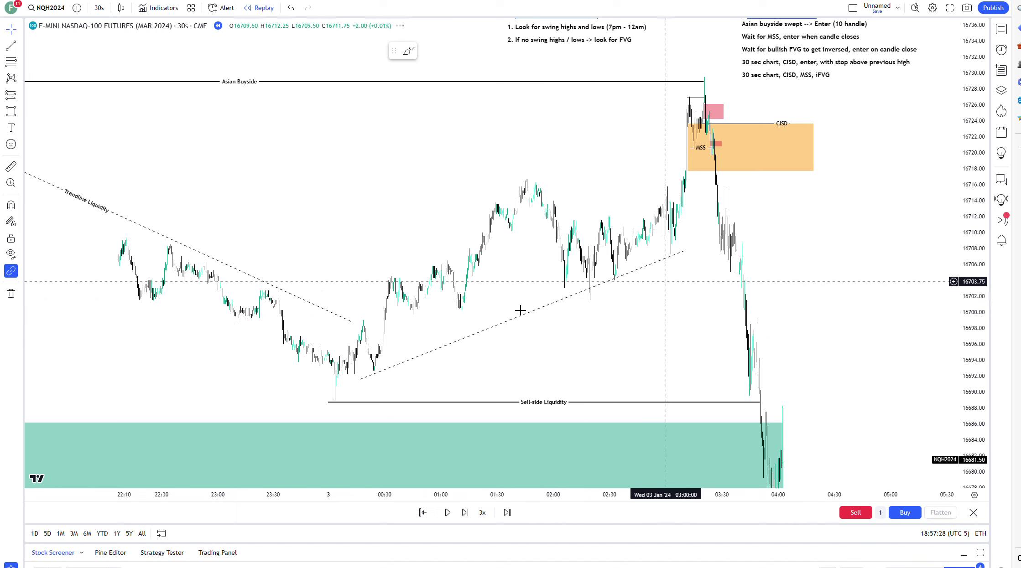
{"action": "scroll", "coordinate": [524, 314], "scroll_direction": "up", "scroll_amount": 3}
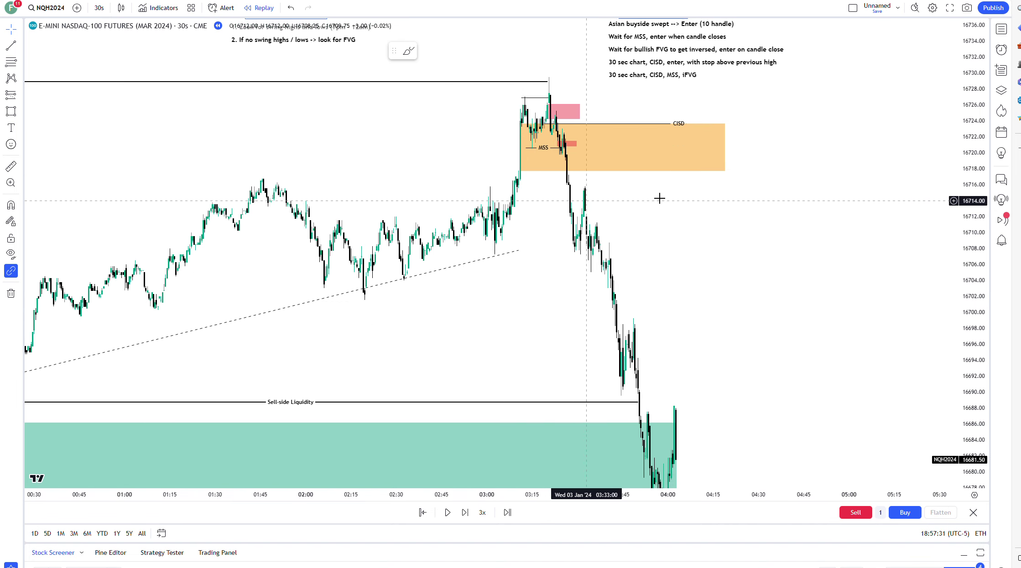
{"action": "left_click_drag", "start_coordinate": [725, 237], "coordinate": [718, 331]}
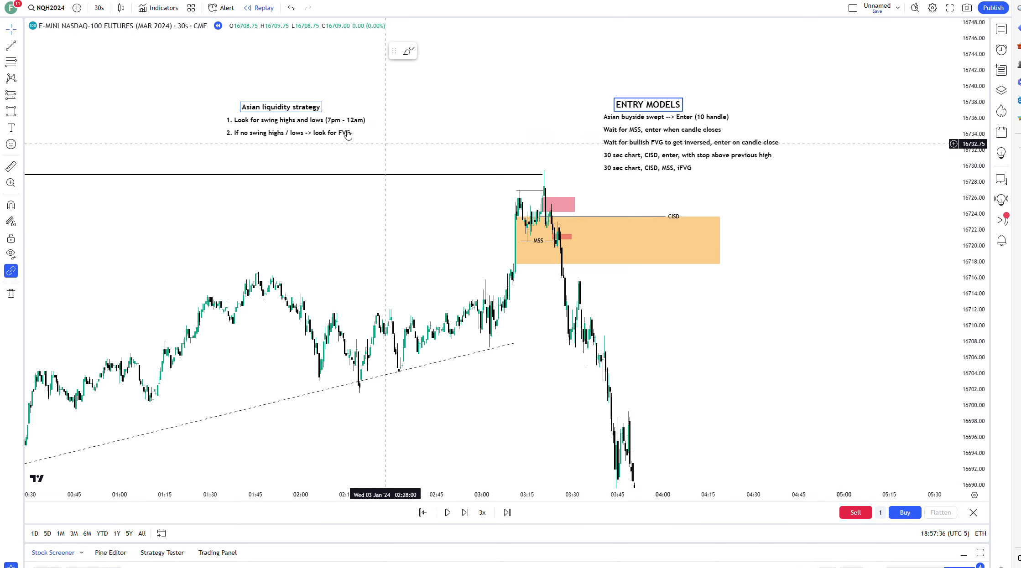
- Move the Asian liquidity strategy title beside ENTRY MODELS with its numbered list beneath
{"action": "left_click_drag", "start_coordinate": [302, 110], "coordinate": [558, 126]}
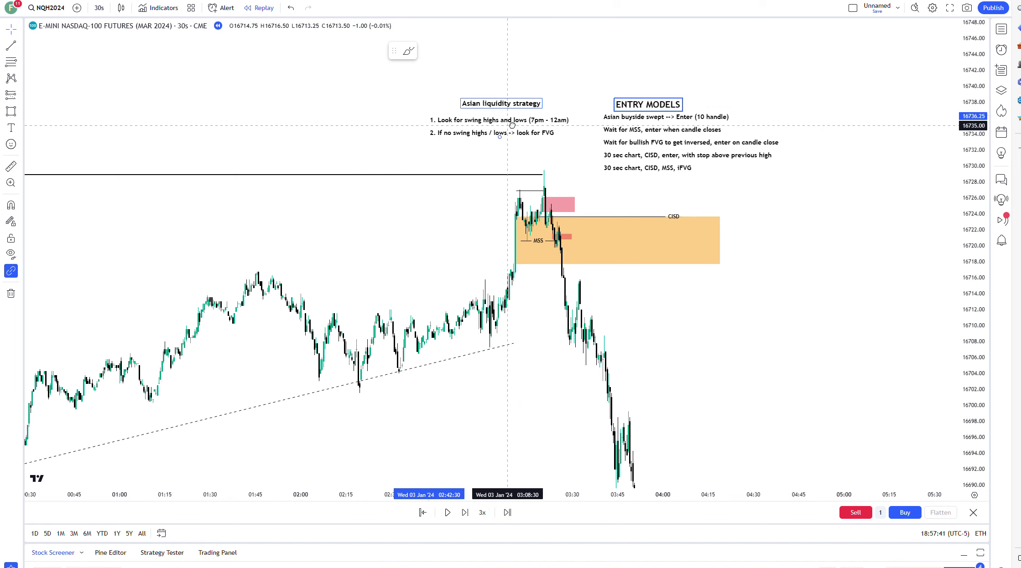
{"action": "left_click_drag", "start_coordinate": [674, 148], "coordinate": [673, 154]}
{"action": "left_click_drag", "start_coordinate": [508, 132], "coordinate": [515, 131]}
{"action": "left_click", "coordinate": [548, 145]}
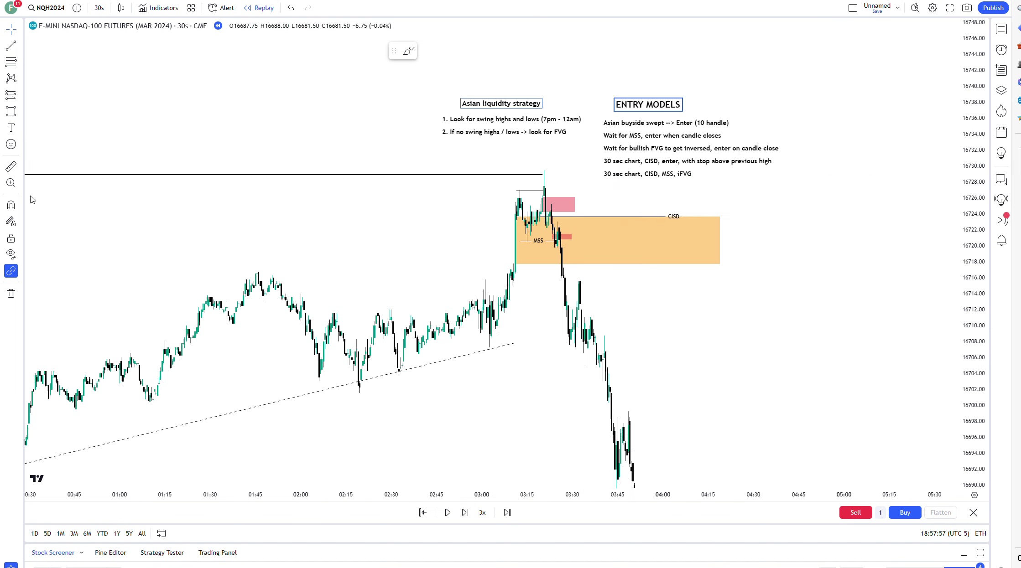
- Nudge the numbered strategy text and the entry models list so the blocks align
{"action": "scroll", "coordinate": [525, 274], "scroll_direction": "up", "scroll_amount": 3}
{"action": "left_click_drag", "start_coordinate": [973, 324], "coordinate": [974, 242]}
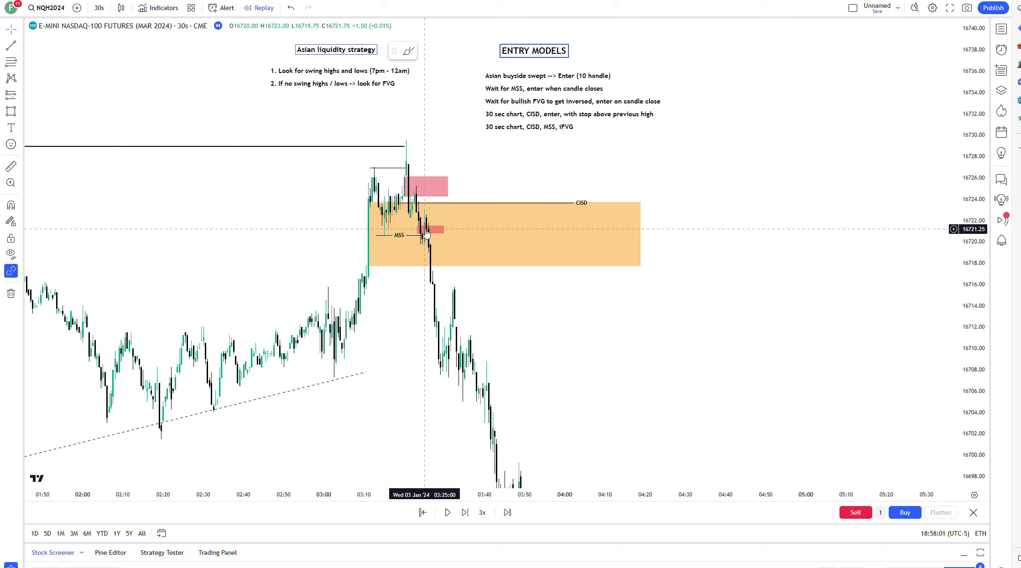
{"action": "left_click_drag", "start_coordinate": [807, 479], "coordinate": [838, 371]}
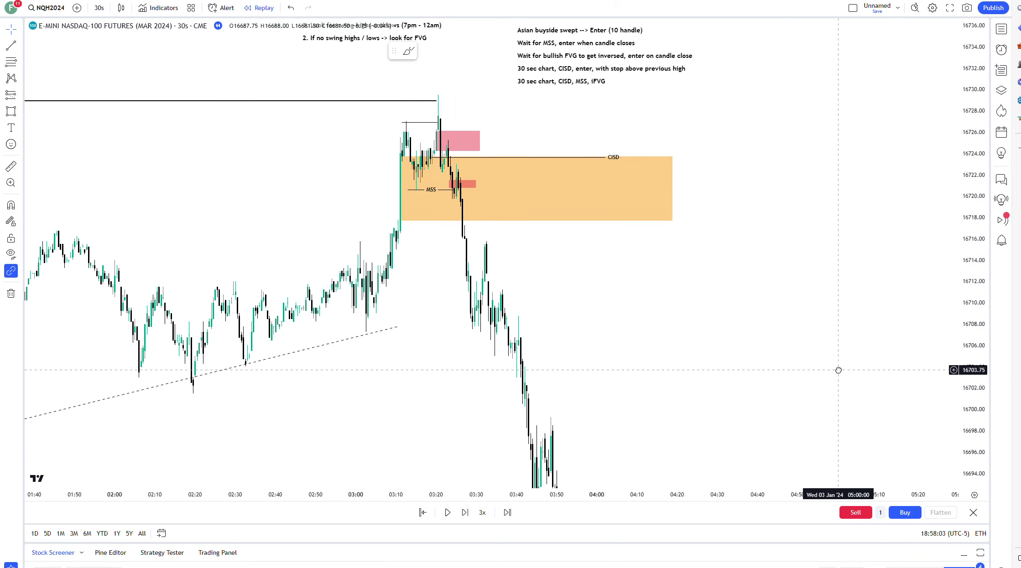
{"action": "left_click_drag", "start_coordinate": [809, 281], "coordinate": [817, 342]}
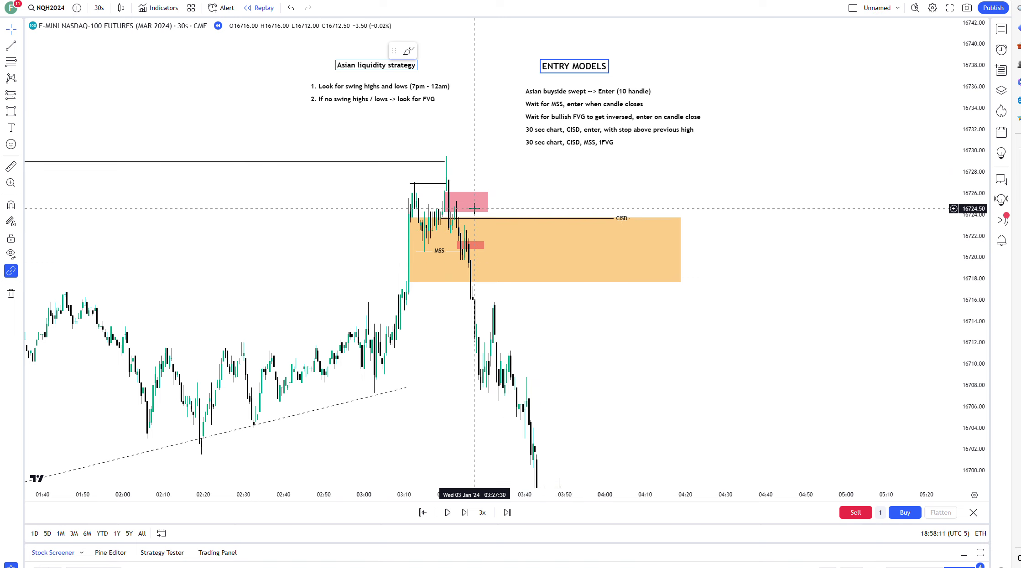
{"action": "left_click_drag", "start_coordinate": [550, 189], "coordinate": [584, 195]}
{"action": "left_click_drag", "start_coordinate": [455, 108], "coordinate": [457, 103]}
{"action": "left_click", "coordinate": [622, 121]}
{"action": "left_click_drag", "start_coordinate": [622, 120], "coordinate": [622, 115]}
{"action": "left_click", "coordinate": [638, 175]}
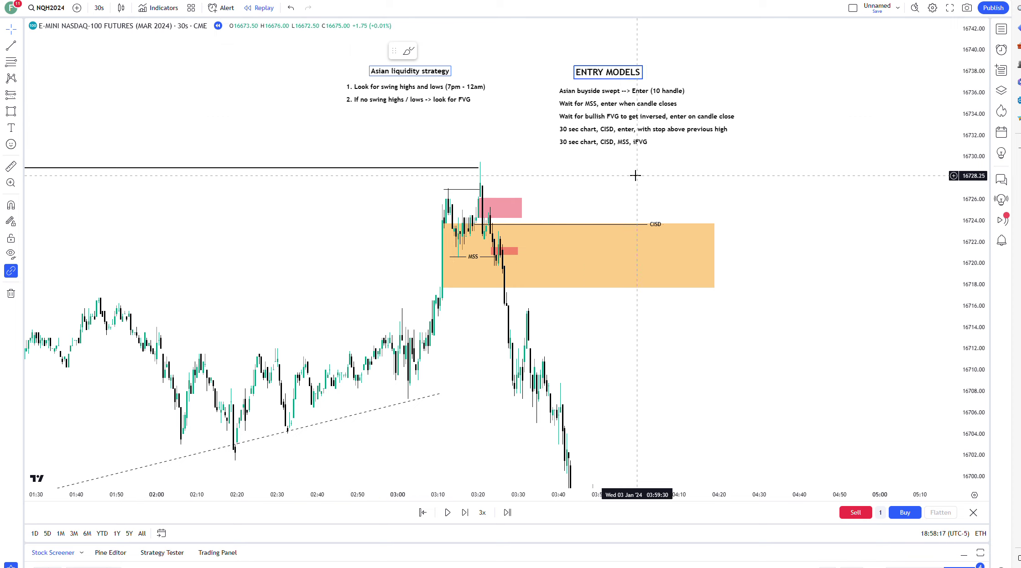
{"action": "left_click_drag", "start_coordinate": [543, 142], "coordinate": [551, 164]}
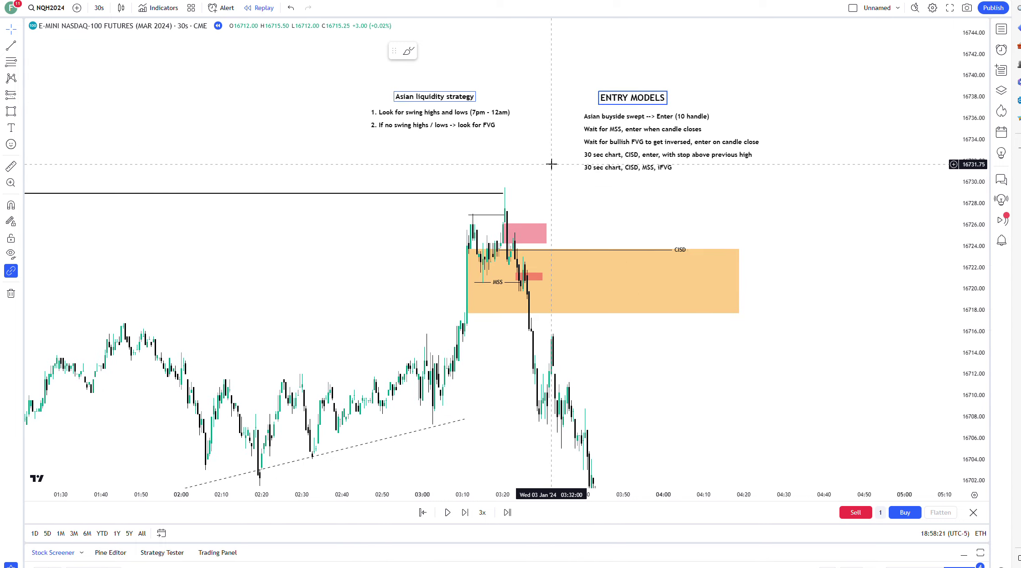